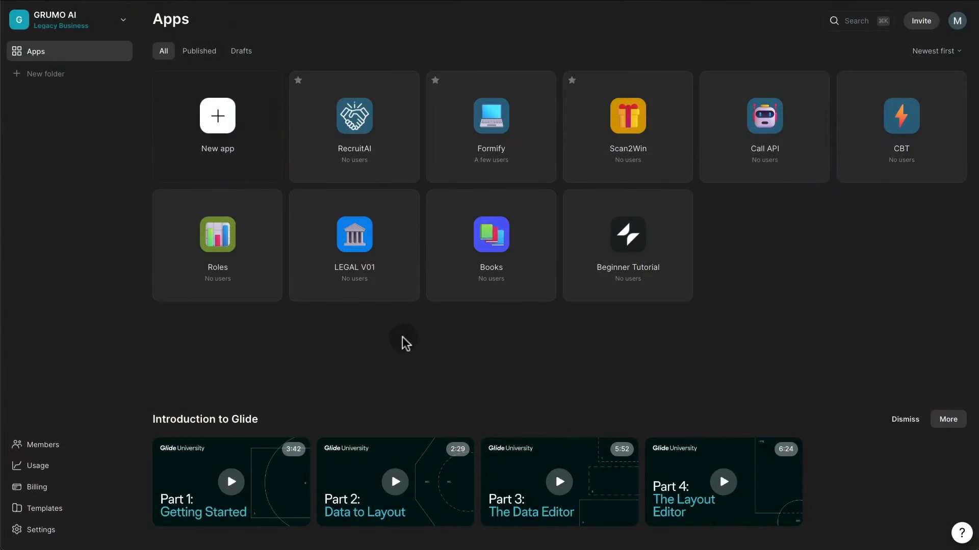
Create a new mobile app named CARDAI with Glide Tables as its data source
{"action": "left_click", "coordinate": [223, 116]}
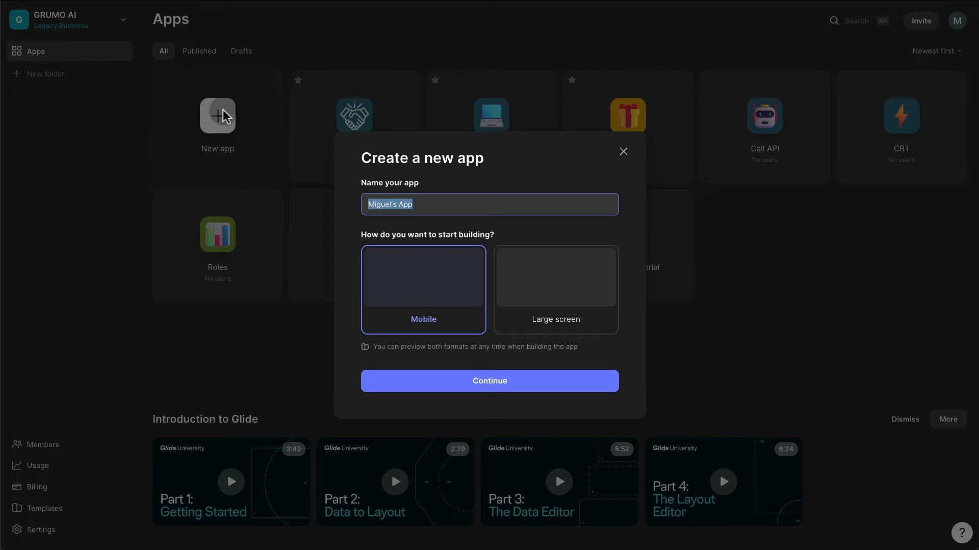
{"action": "type", "text": "CA"}
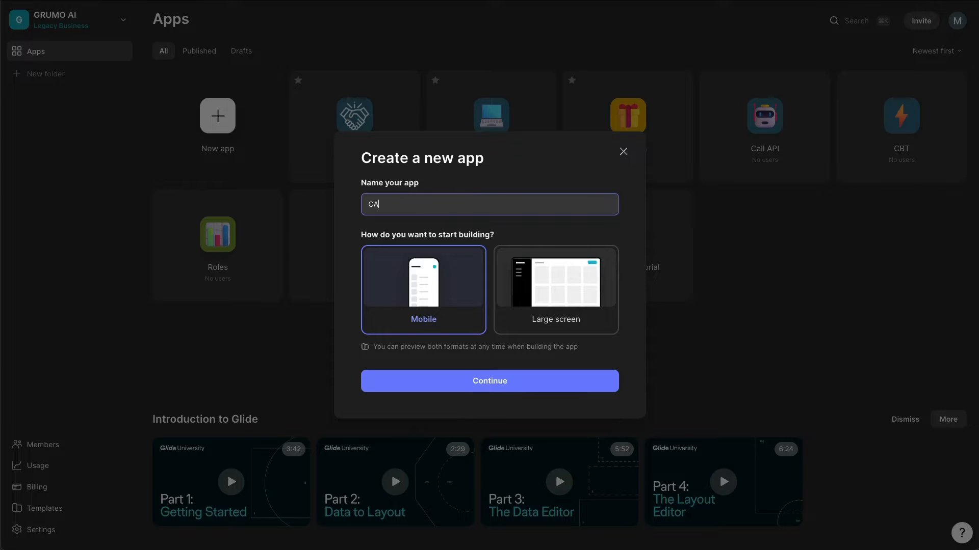
{"action": "type", "text": "RDAI"}
{"action": "left_click", "coordinate": [504, 383]}
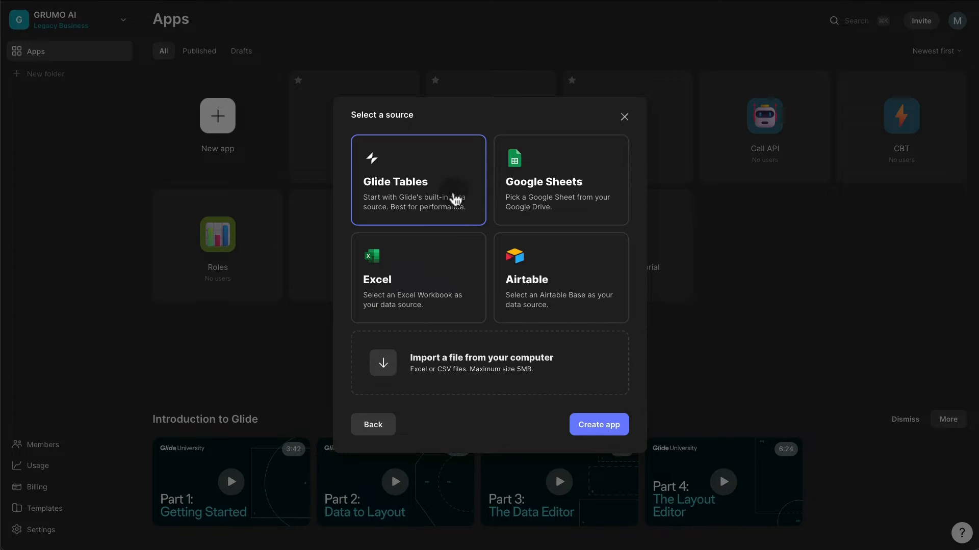
{"action": "left_click", "coordinate": [624, 425]}
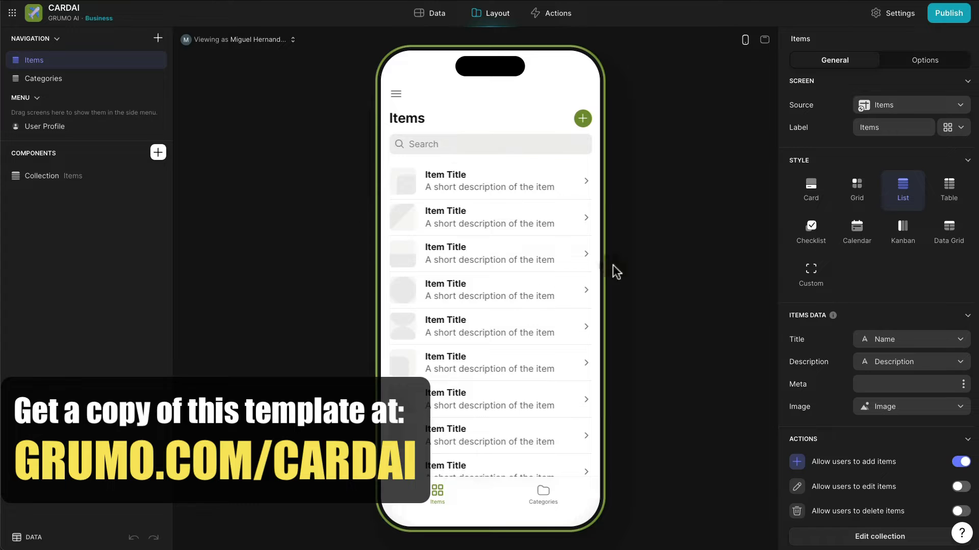
Delete the default Items and Categories tables from the app's data
{"action": "left_click", "coordinate": [437, 16]}
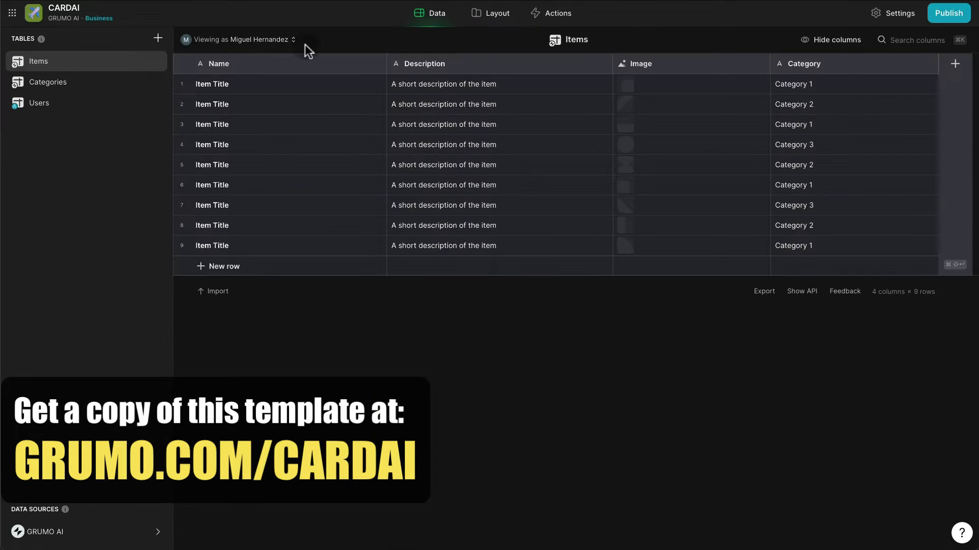
{"action": "right_click", "coordinate": [72, 71]}
{"action": "left_click", "coordinate": [55, 119]}
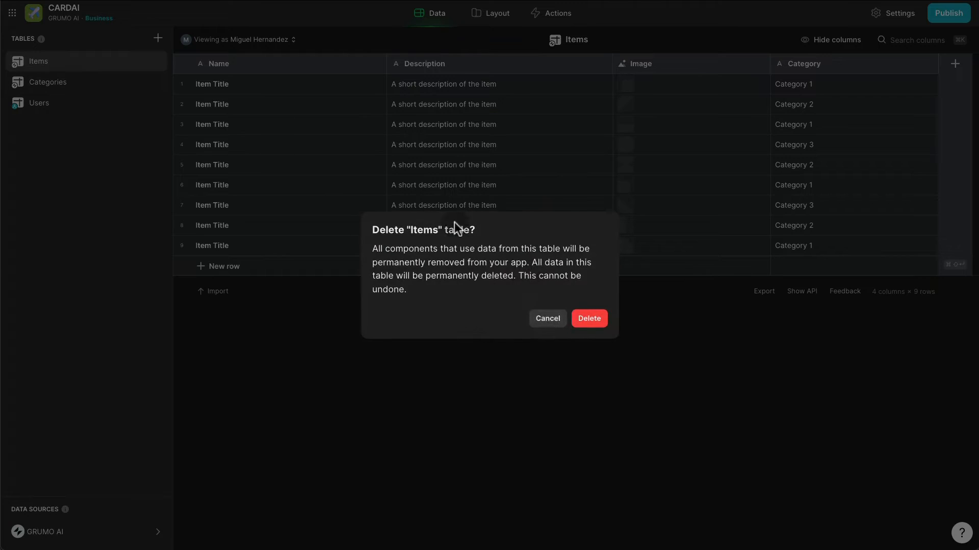
{"action": "left_click", "coordinate": [578, 321]}
{"action": "right_click", "coordinate": [64, 66]}
{"action": "left_click", "coordinate": [96, 121]}
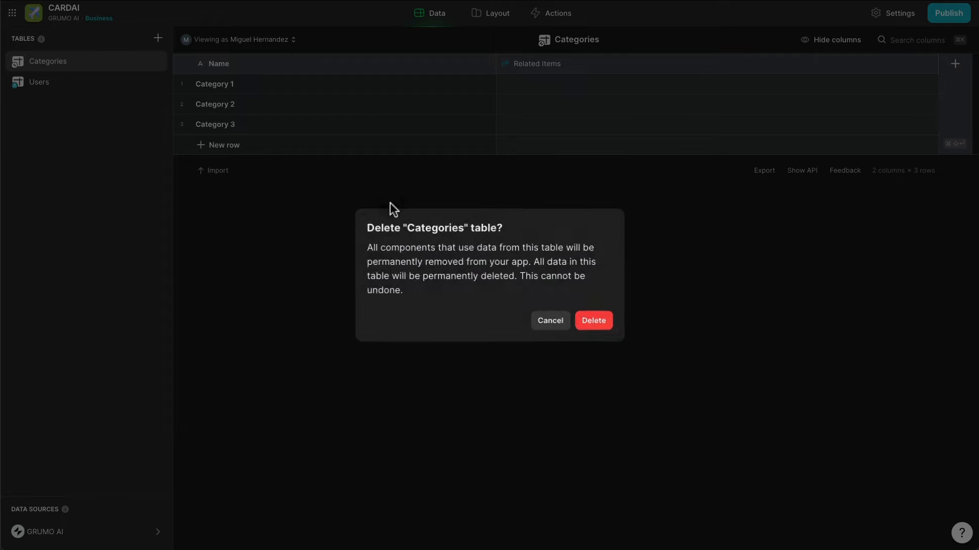
{"action": "left_click", "coordinate": [581, 320]}
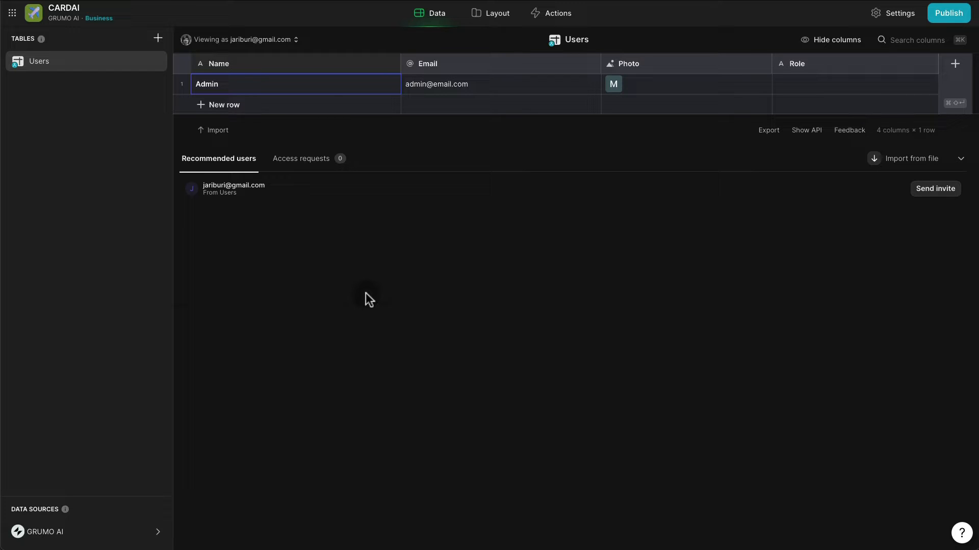
Add a blank table named Form and enter "Form" in the Name cell of its first row
{"action": "left_click", "coordinate": [158, 39]}
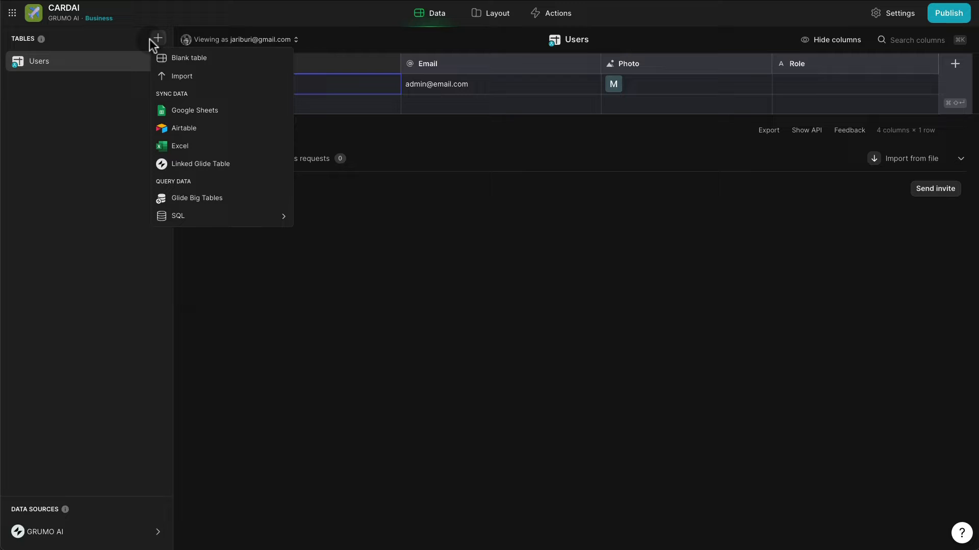
{"action": "left_click", "coordinate": [189, 58]}
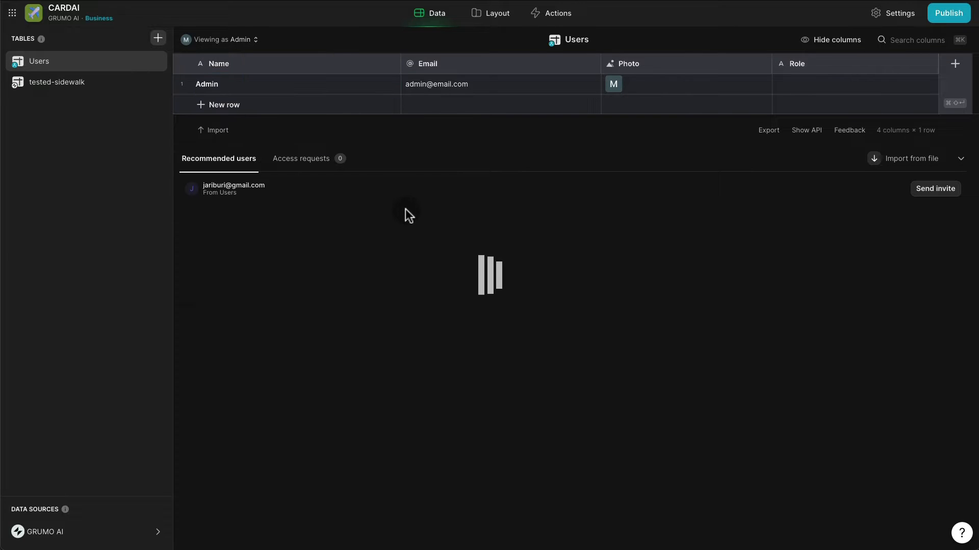
{"action": "type", "text": "Form"}
{"action": "key", "text": "Return"}
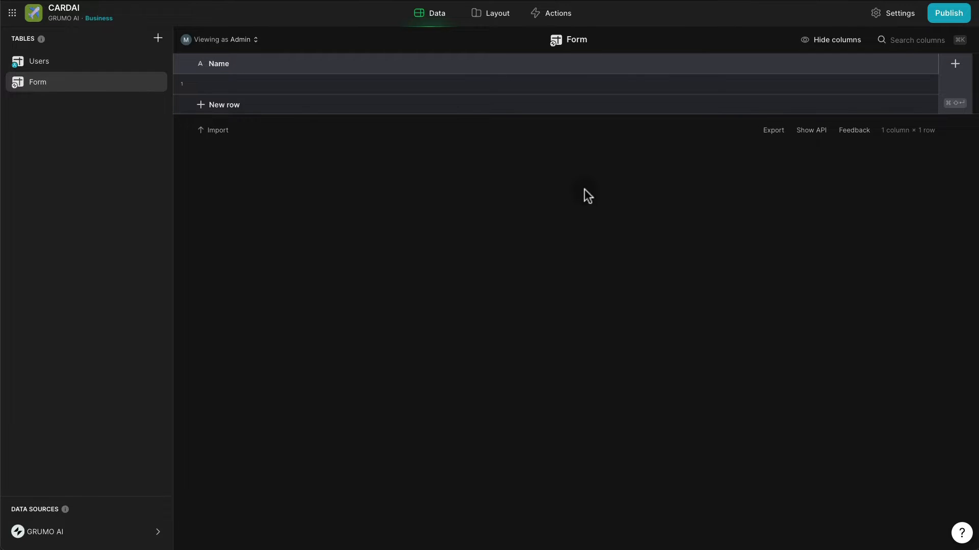
{"action": "double_click", "coordinate": [383, 84]}
{"action": "type", "text": "Form"}
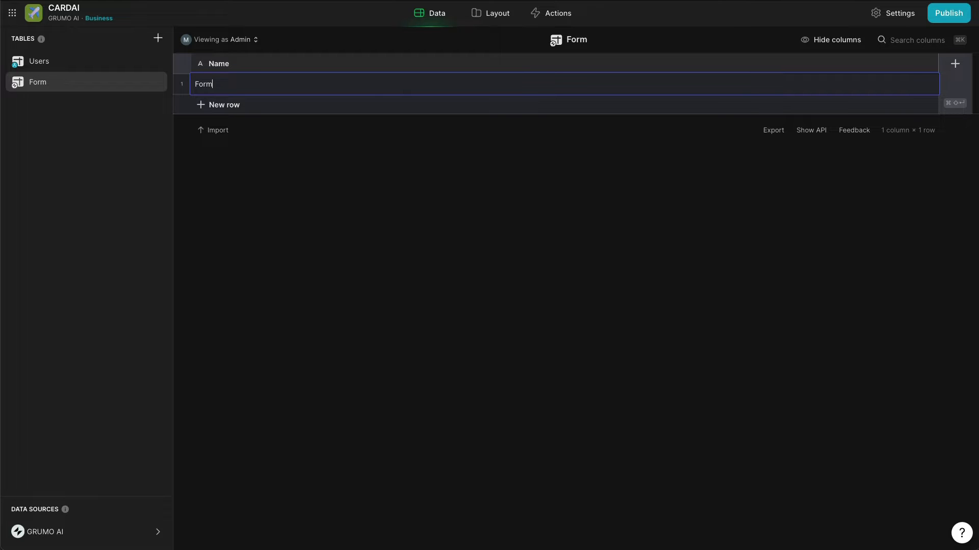
{"action": "key", "text": "Return"}
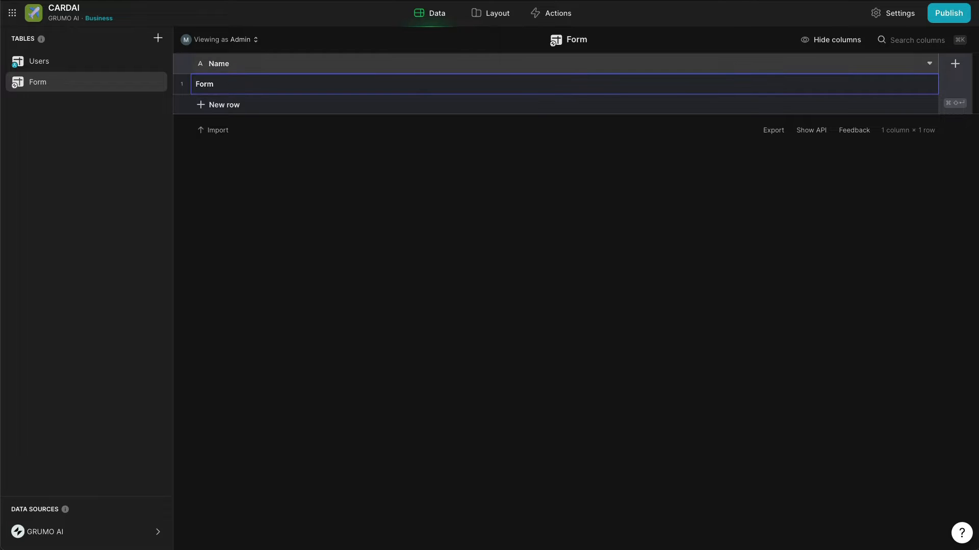
Add a user-specific Image column named Card Photo to the Form table
{"action": "left_click", "coordinate": [956, 65]}
{"action": "type", "text": "Ca"}
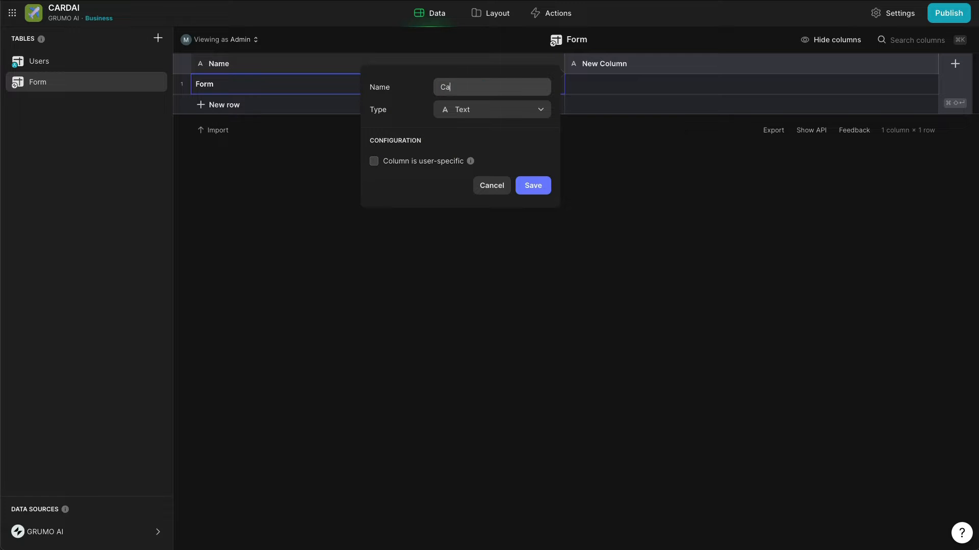
{"action": "type", "text": "rd Photo"}
{"action": "left_click", "coordinate": [503, 111]}
{"action": "type", "text": "image"}
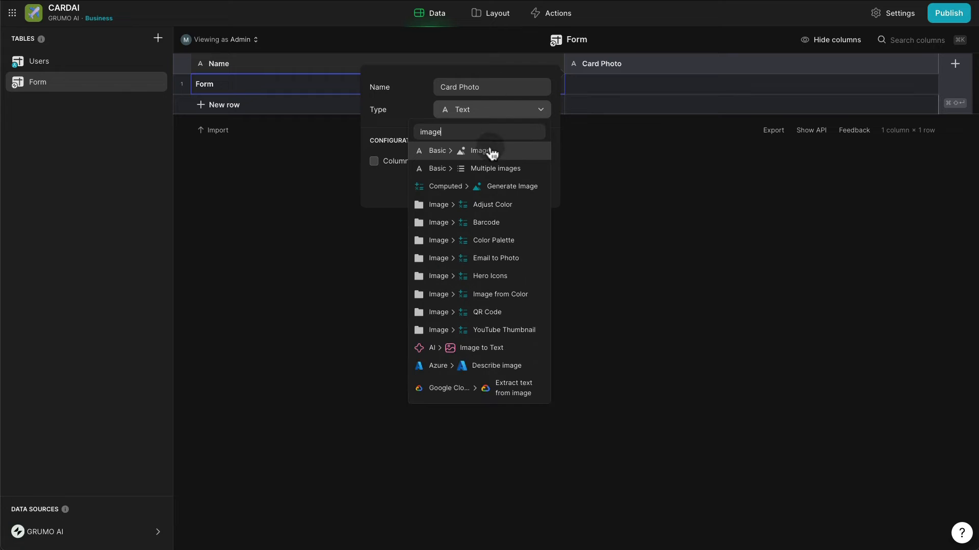
{"action": "left_click", "coordinate": [491, 152]}
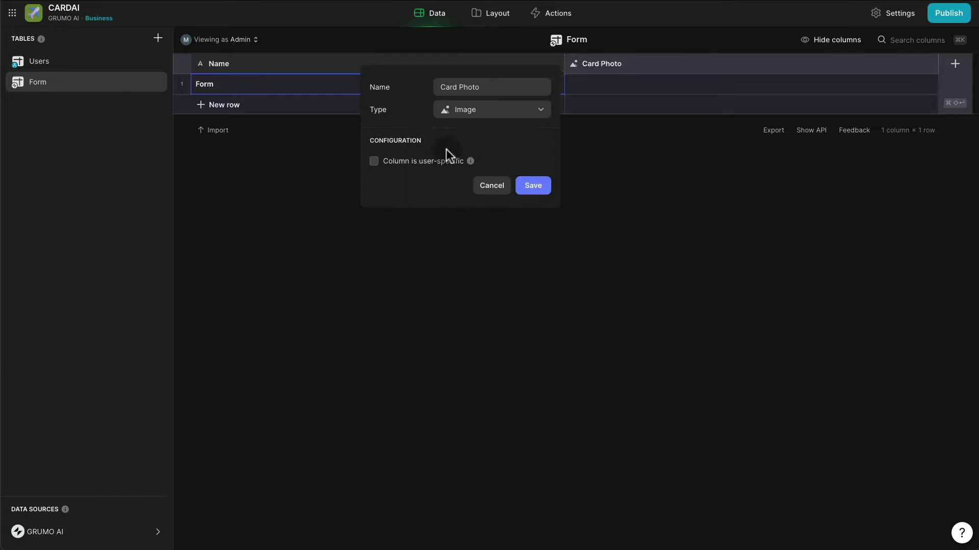
{"action": "left_click", "coordinate": [399, 162]}
{"action": "left_click", "coordinate": [535, 188]}
Duplicate the Card Photo column, name the copy "Loading?" and set its type to Number
{"action": "left_click", "coordinate": [928, 65]}
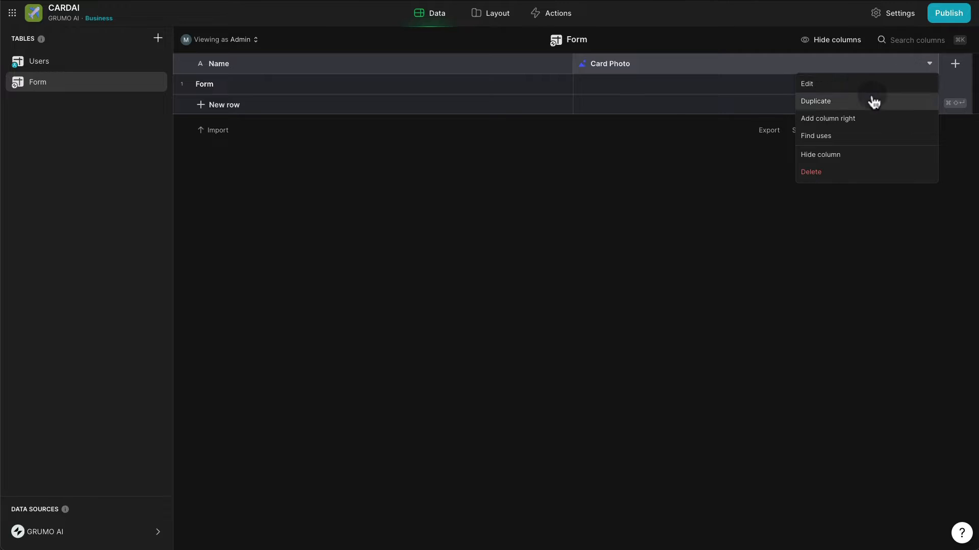
{"action": "left_click", "coordinate": [814, 95]}
{"action": "type", "text": "Loading"}
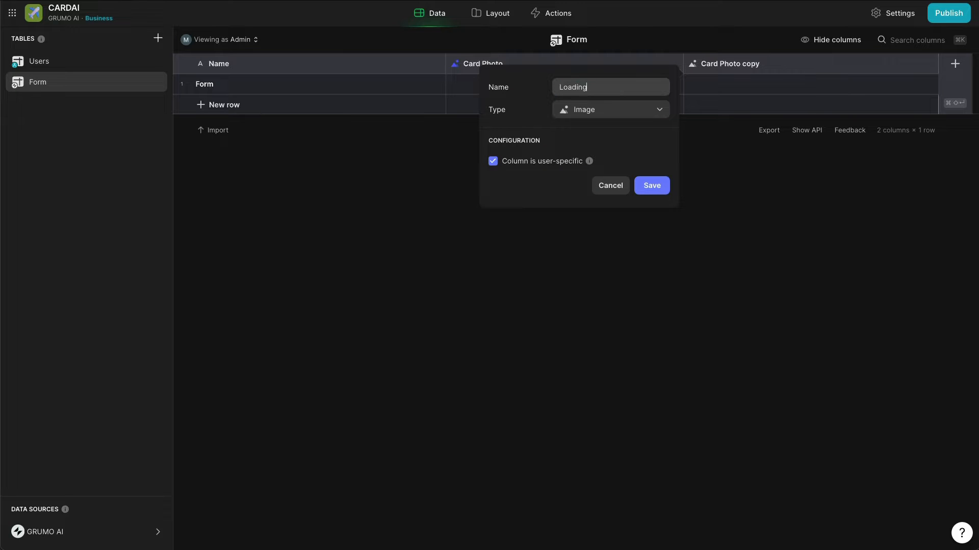
{"action": "type", "text": "?"}
{"action": "left_click", "coordinate": [613, 116]}
{"action": "type", "text": "nem"}
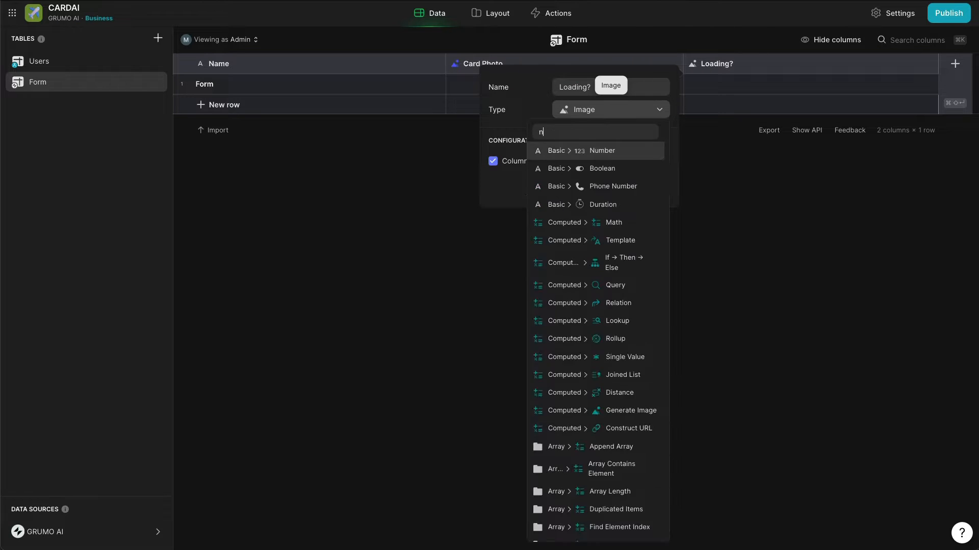
{"action": "key", "text": "BackSpace"}
{"action": "key", "text": "BackSpace"}
{"action": "type", "text": "um"}
{"action": "left_click", "coordinate": [618, 150]}
Set the Loading? column's precision to 1, turn off its group separator and save it
{"action": "left_click", "coordinate": [599, 216]}
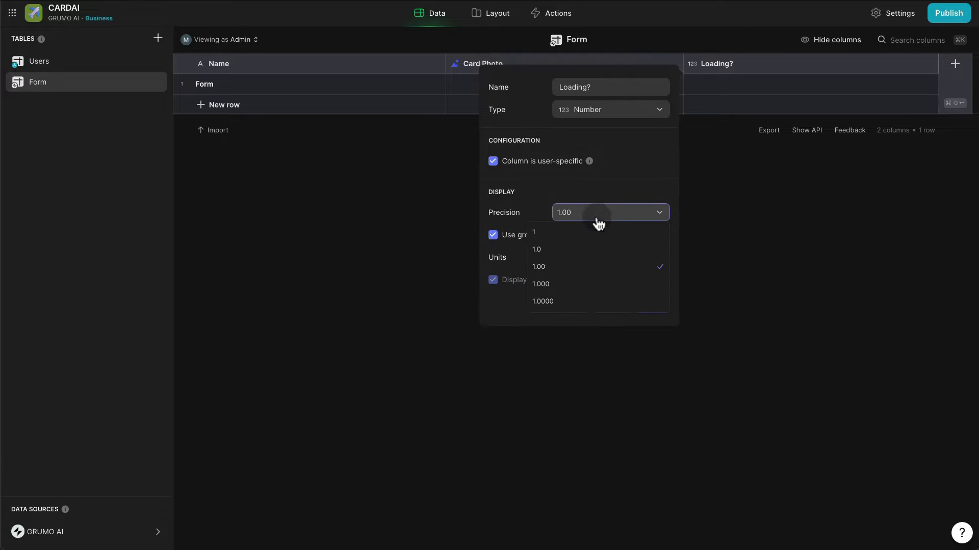
{"action": "left_click", "coordinate": [589, 231]}
{"action": "left_click", "coordinate": [555, 238]}
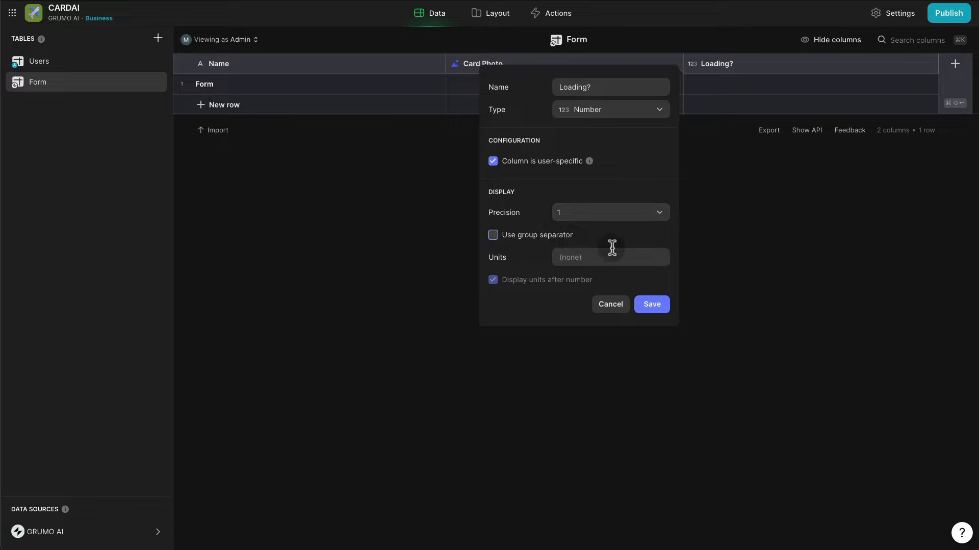
{"action": "left_click", "coordinate": [653, 305]}
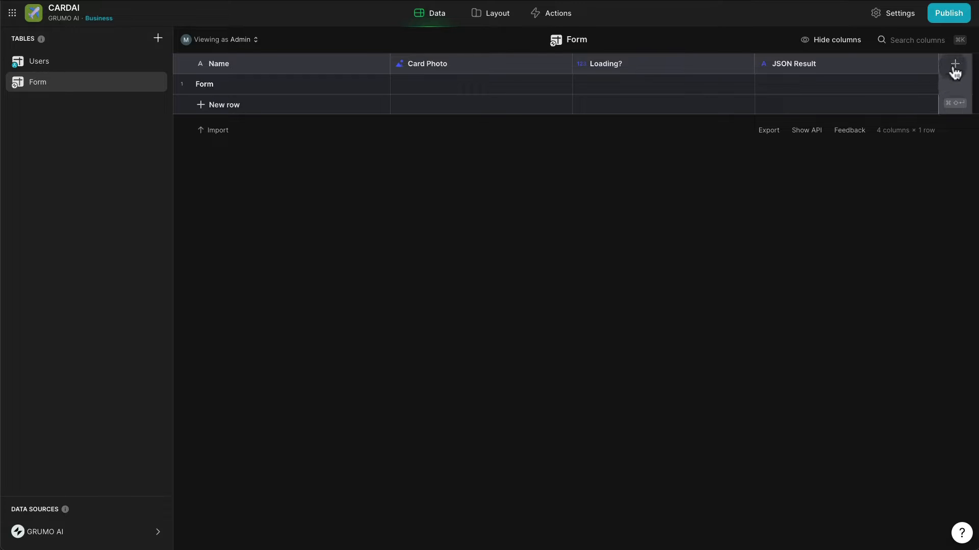
Add a column named IMG→TXT to the Form table with the AI type Image to Text
{"action": "left_click", "coordinate": [955, 67]}
{"action": "type", "text": "IMG"}
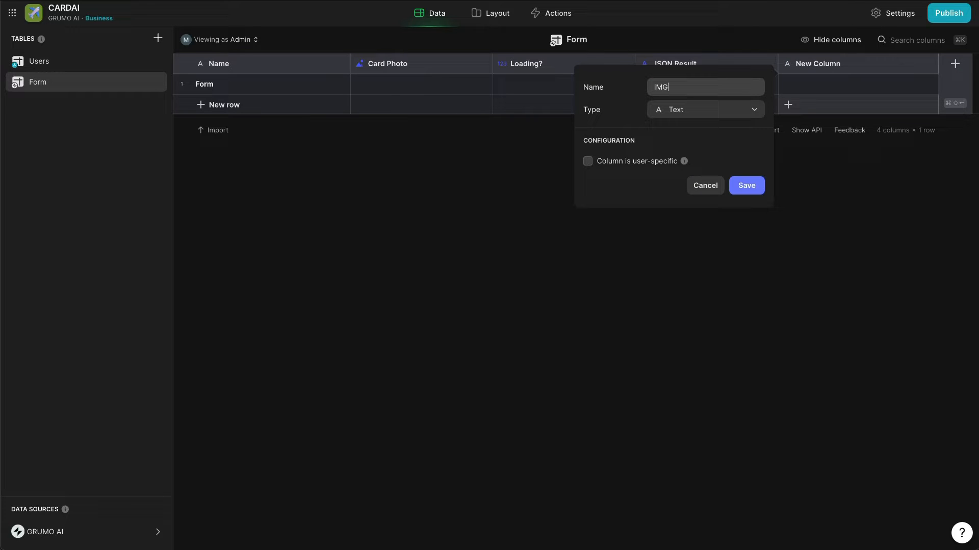
{"action": "type", "text": "->TXT"}
{"action": "left_click", "coordinate": [706, 110]}
{"action": "type", "text": "image"}
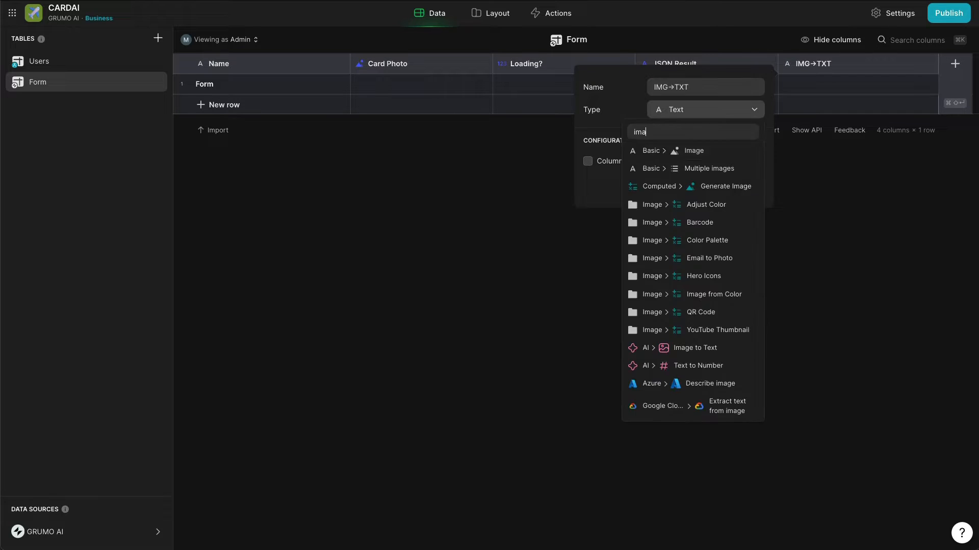
{"action": "left_click", "coordinate": [674, 348]}
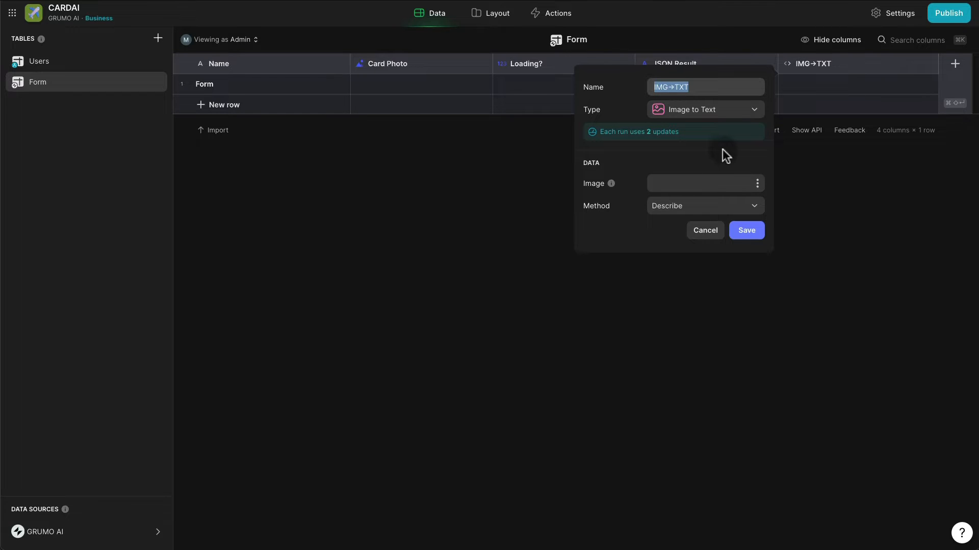
Set the IMG→TXT column's image to Card Photo and its method to Extract Text, and save the column
{"action": "left_click", "coordinate": [757, 184]}
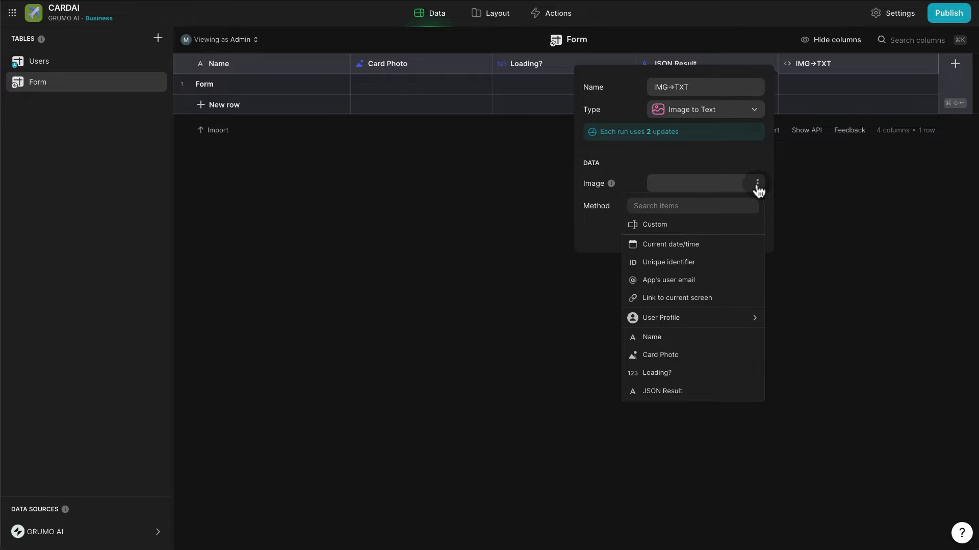
{"action": "left_click", "coordinate": [699, 356]}
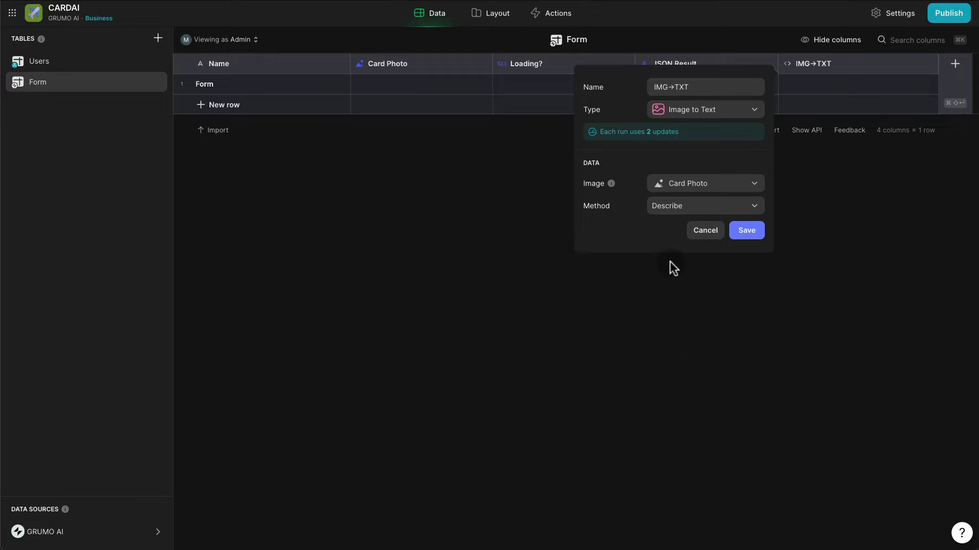
{"action": "left_click", "coordinate": [665, 209]}
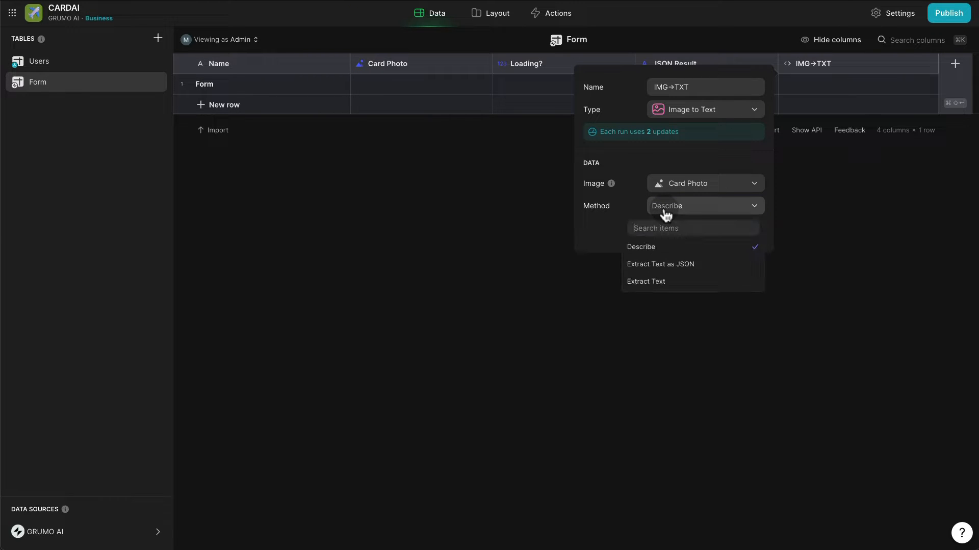
{"action": "left_click", "coordinate": [663, 282]}
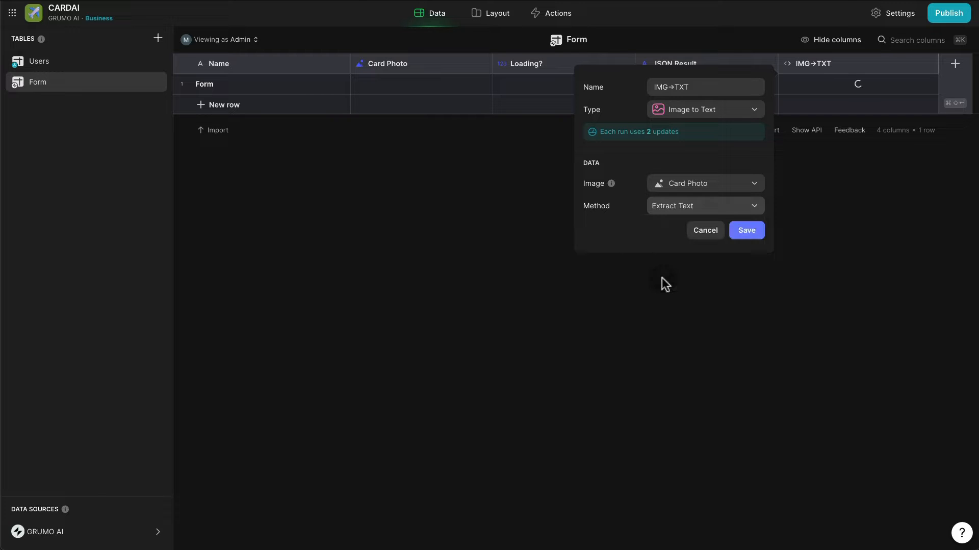
{"action": "left_click", "coordinate": [745, 229]}
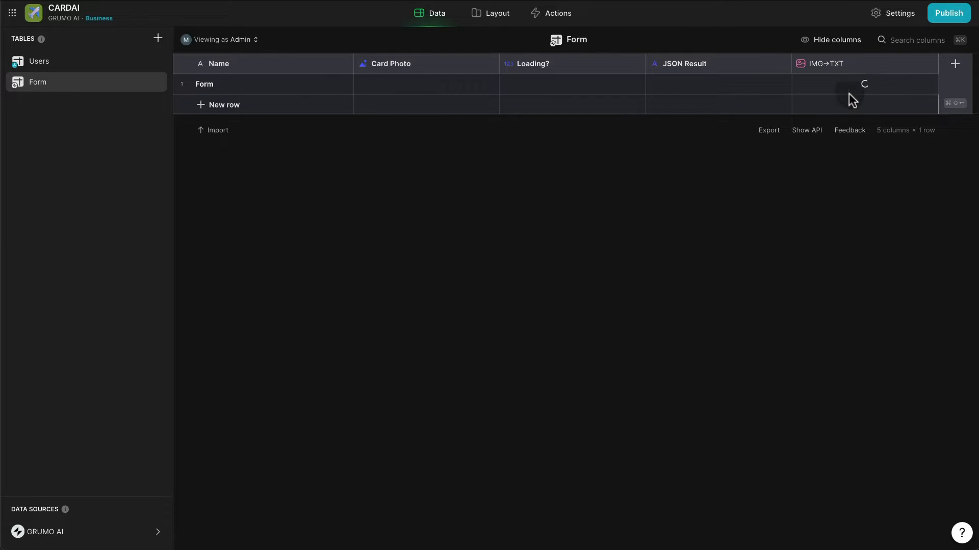
Duplicate the IMG→TXT column, name the copy TXT→JSON and set its type to the AI option Text to JSON
{"action": "left_click", "coordinate": [930, 64]}
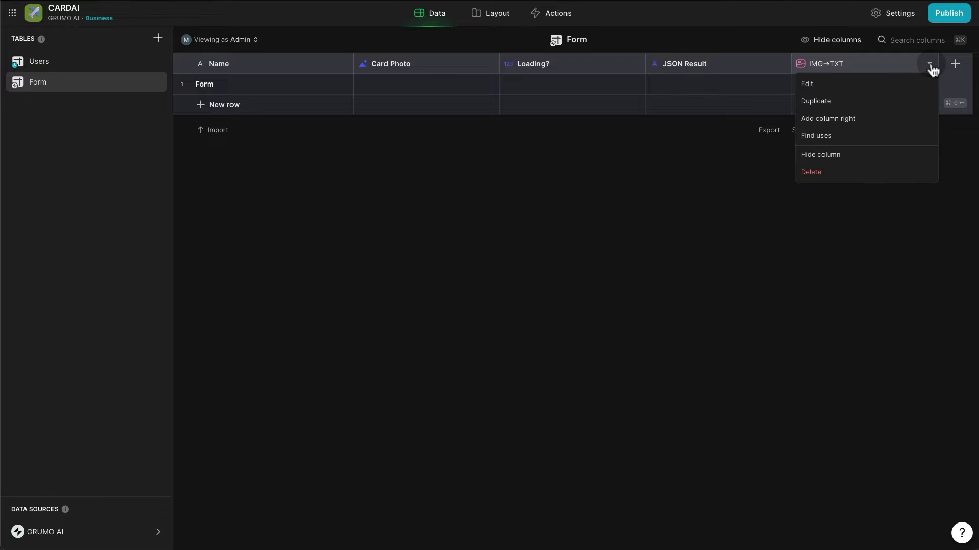
{"action": "left_click", "coordinate": [876, 102]}
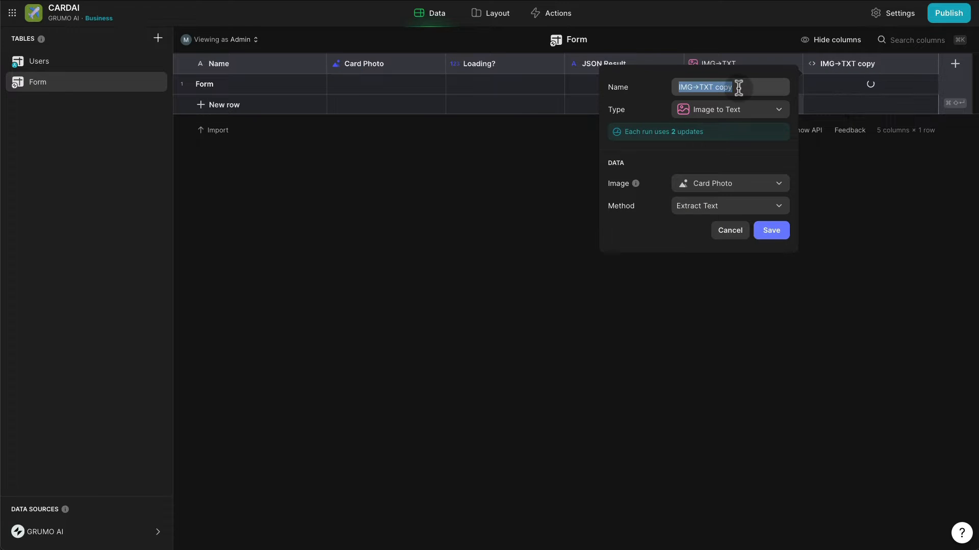
{"action": "type", "text": "TXT→"}
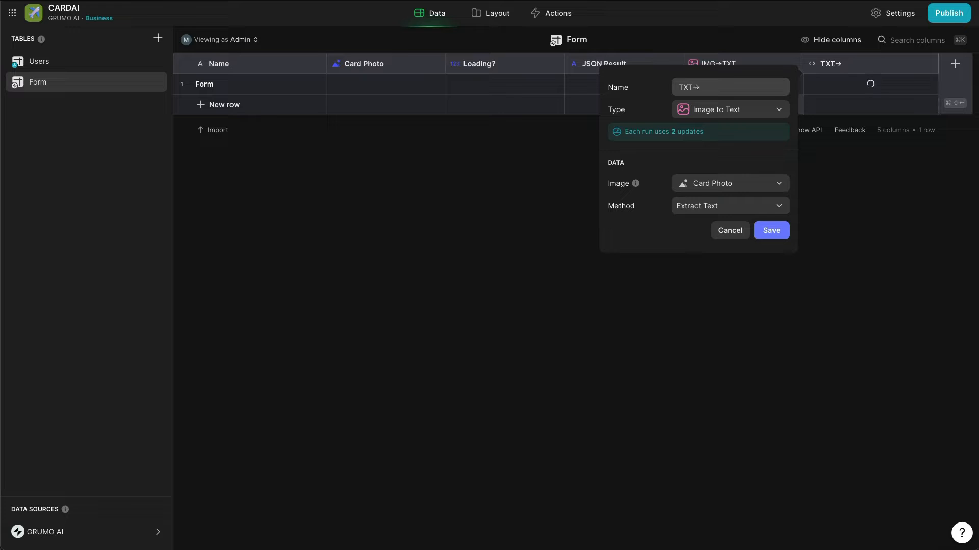
{"action": "type", "text": "JSON"}
{"action": "left_click", "coordinate": [729, 109]}
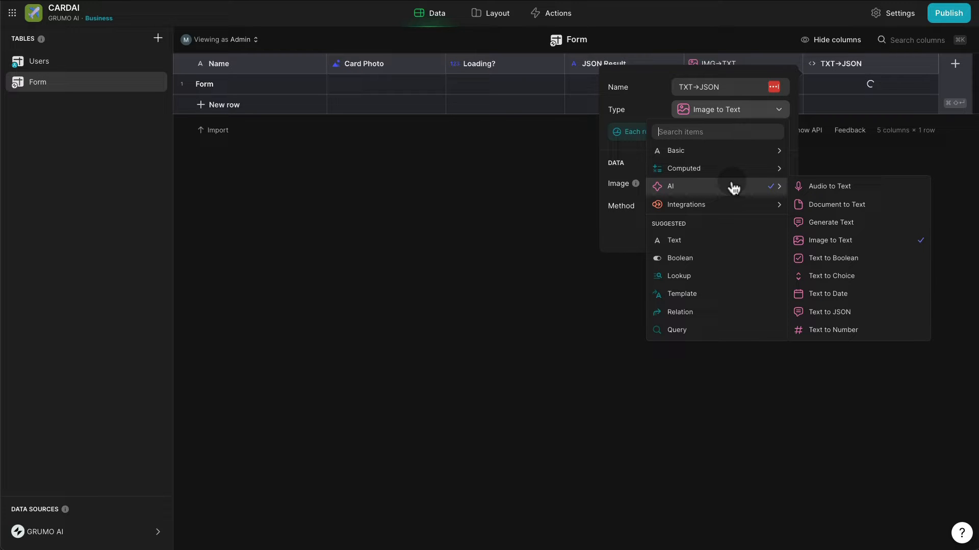
{"action": "left_click", "coordinate": [833, 311]}
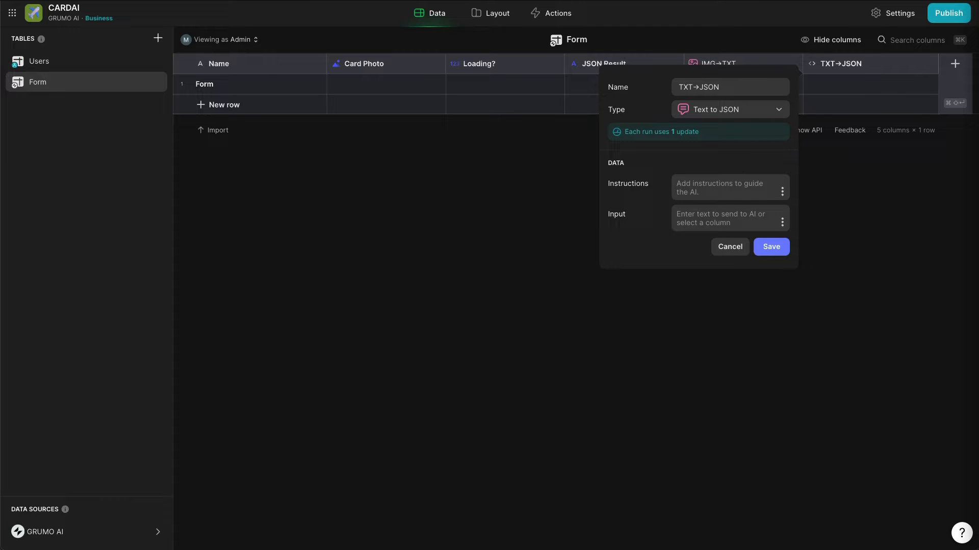
Set TXT→JSON's instructions to "extract these values: name, email, position, company, phone, website, address", use IMG→TXT as input, and save the column
{"action": "left_click", "coordinate": [709, 185]}
{"action": "type", "text": "extract these values: name, email, position, company, phone, website, address"}
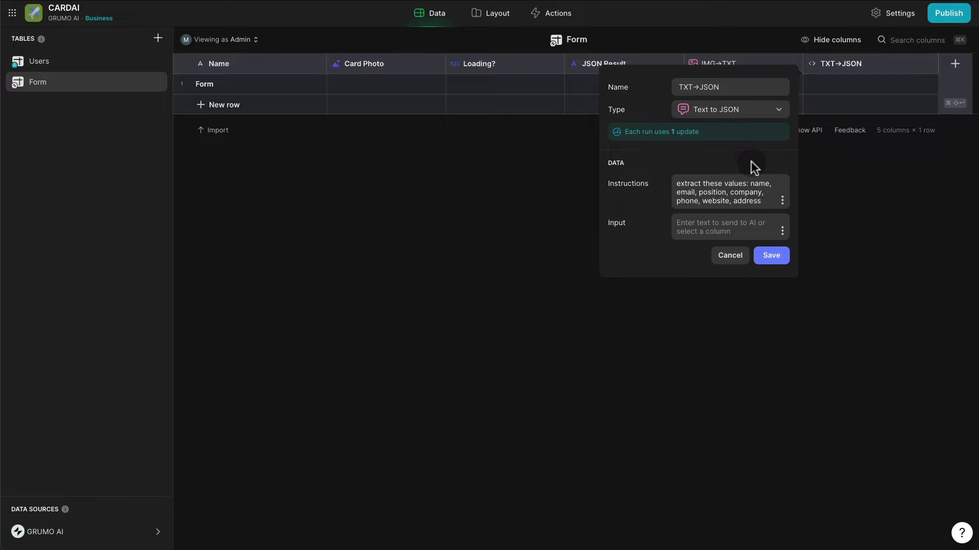
{"action": "left_click", "coordinate": [782, 232]}
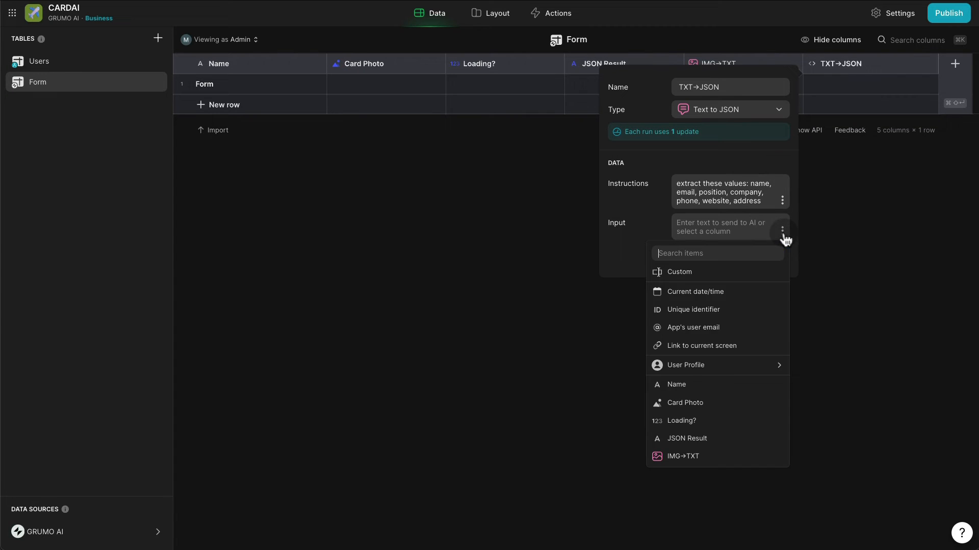
{"action": "left_click", "coordinate": [707, 455]}
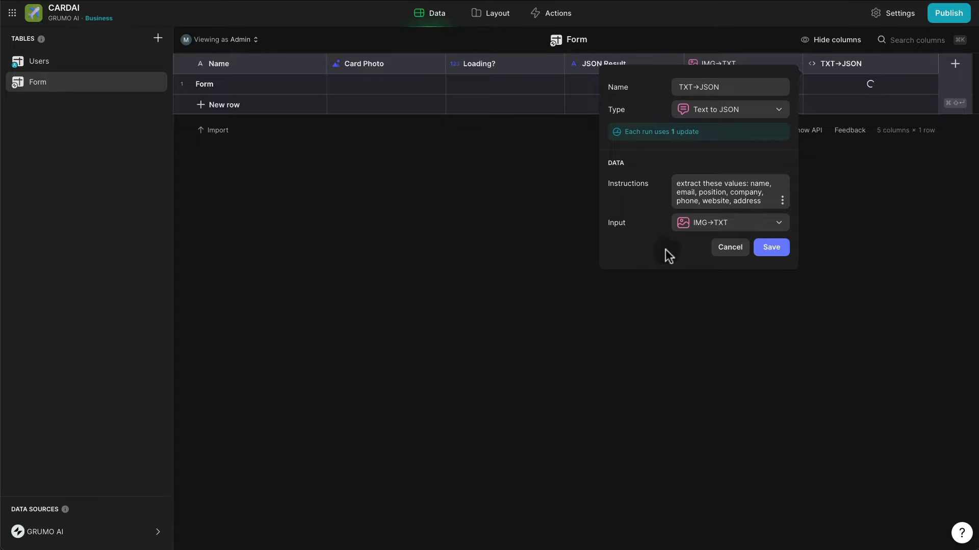
{"action": "left_click", "coordinate": [774, 258]}
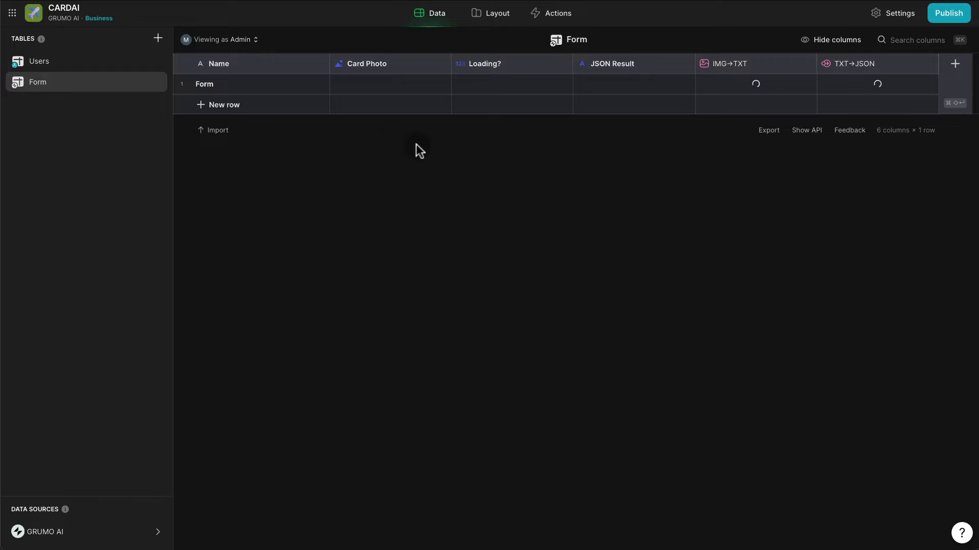
Upload business-card-01.jpg as the Form row's card photo and check the IMG→TXT and TXT→JSON cells
{"action": "double_click", "coordinate": [379, 85]}
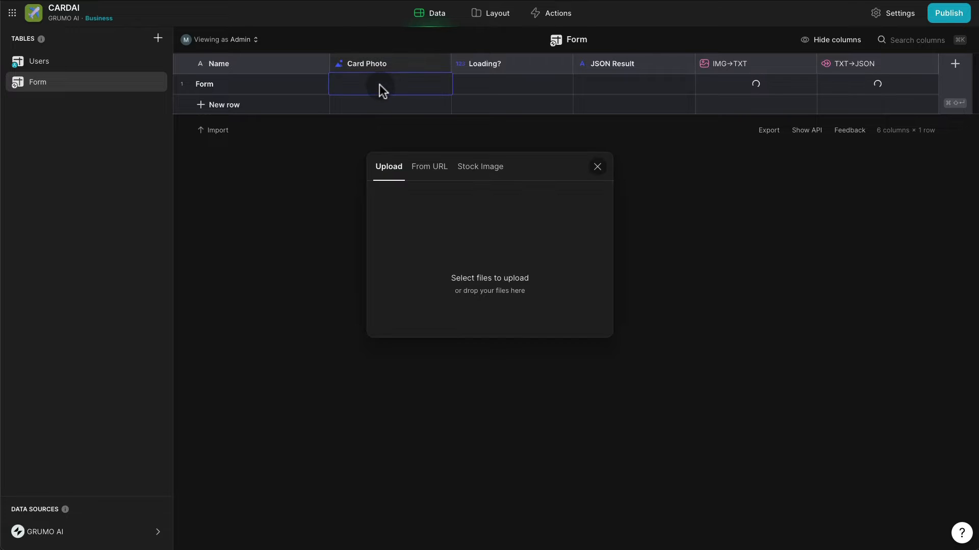
{"action": "left_click", "coordinate": [489, 241]}
{"action": "left_click", "coordinate": [289, 98]}
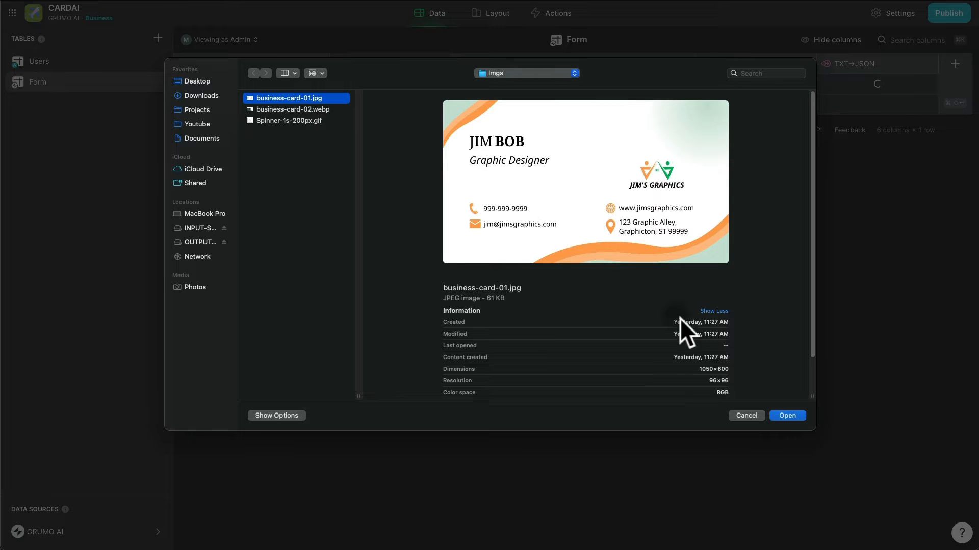
{"action": "left_click", "coordinate": [791, 416]}
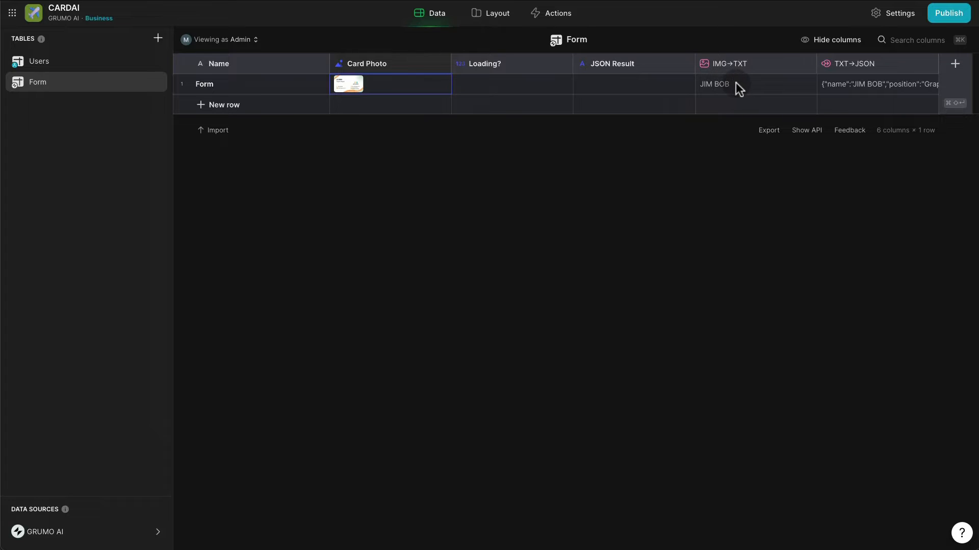
{"action": "left_click", "coordinate": [735, 83]}
{"action": "left_click", "coordinate": [735, 83]}
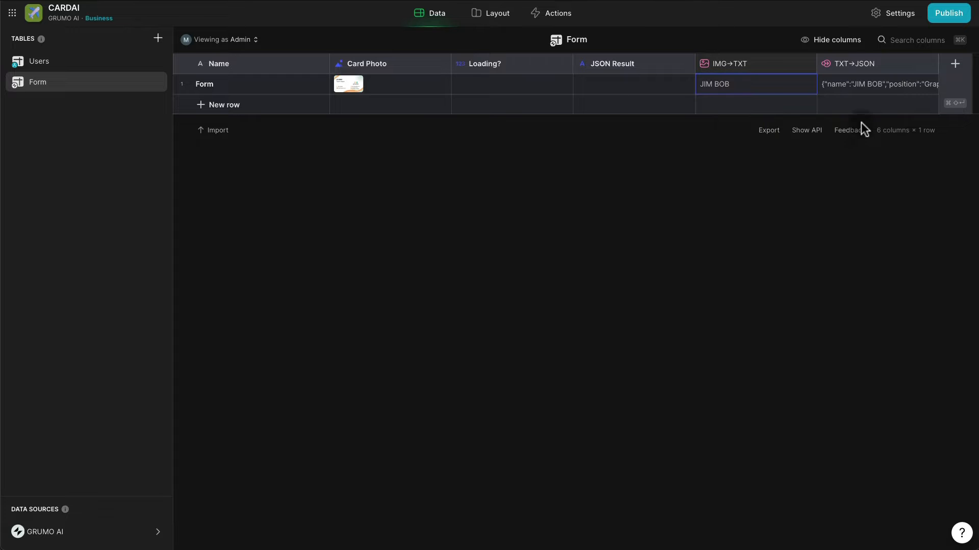
{"action": "left_click", "coordinate": [858, 87]}
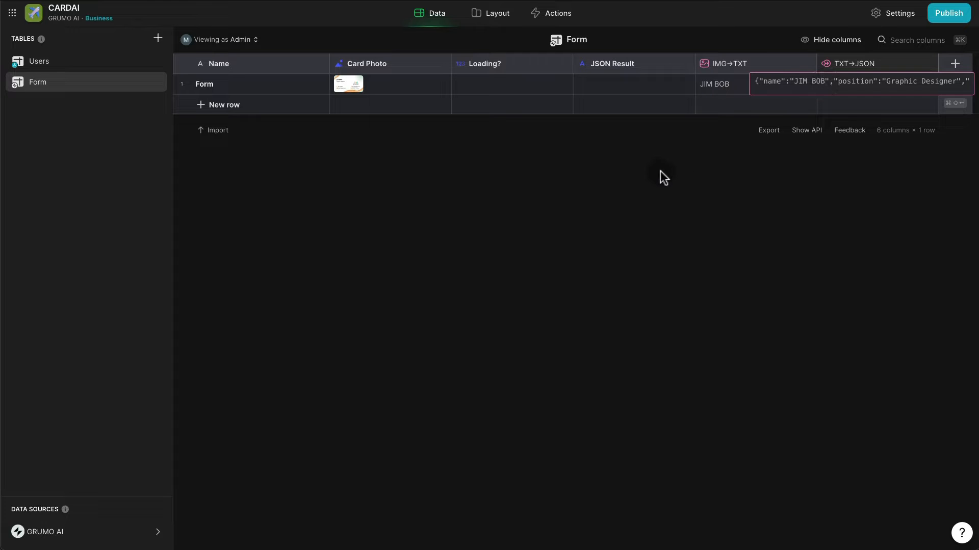
Add a new table named Contacts
{"action": "left_click", "coordinate": [158, 39]}
{"action": "left_click", "coordinate": [190, 58]}
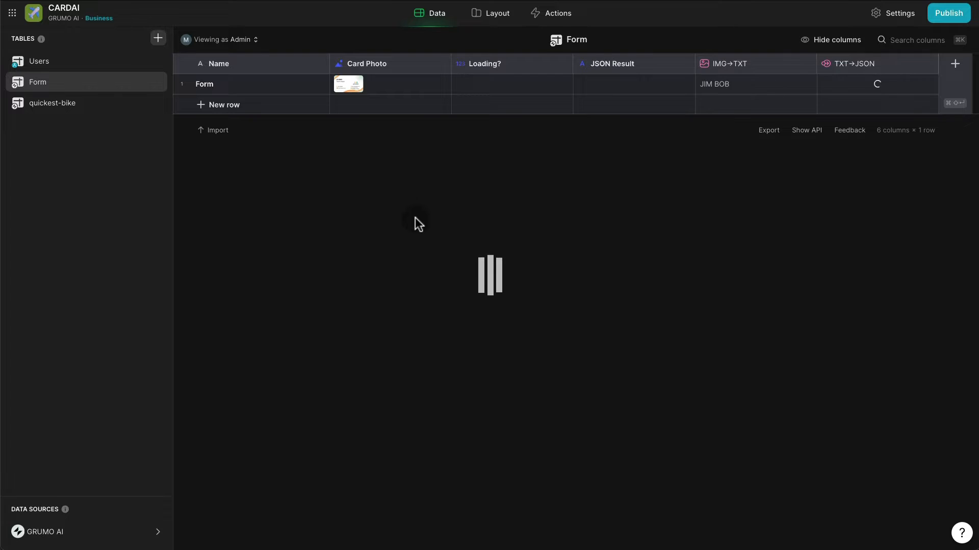
{"action": "type", "text": "Contacts"}
{"action": "key", "text": "Return"}
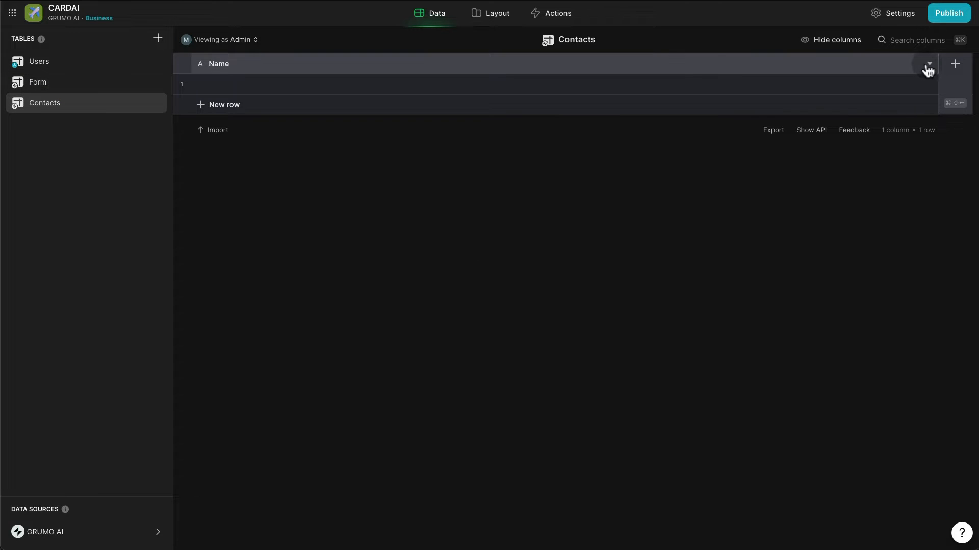
Rename the Contacts table's Name column to CardID and save it
{"action": "left_click", "coordinate": [930, 64]}
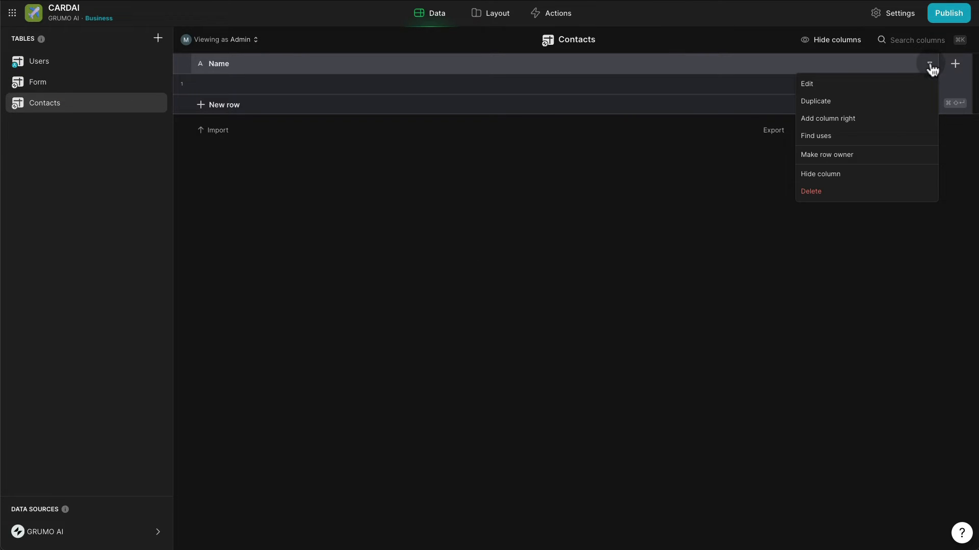
{"action": "left_click", "coordinate": [865, 85]}
{"action": "type", "text": "Card"}
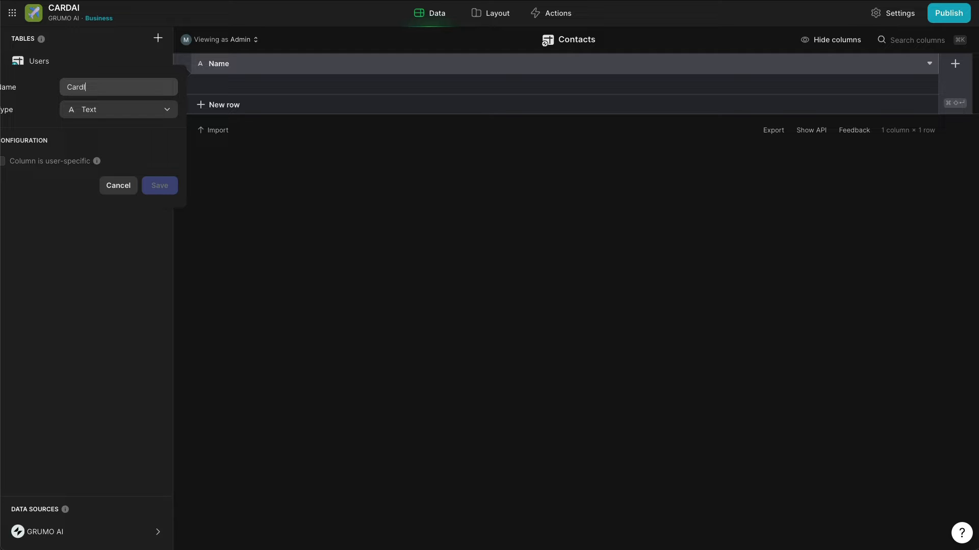
{"action": "type", "text": "ID"}
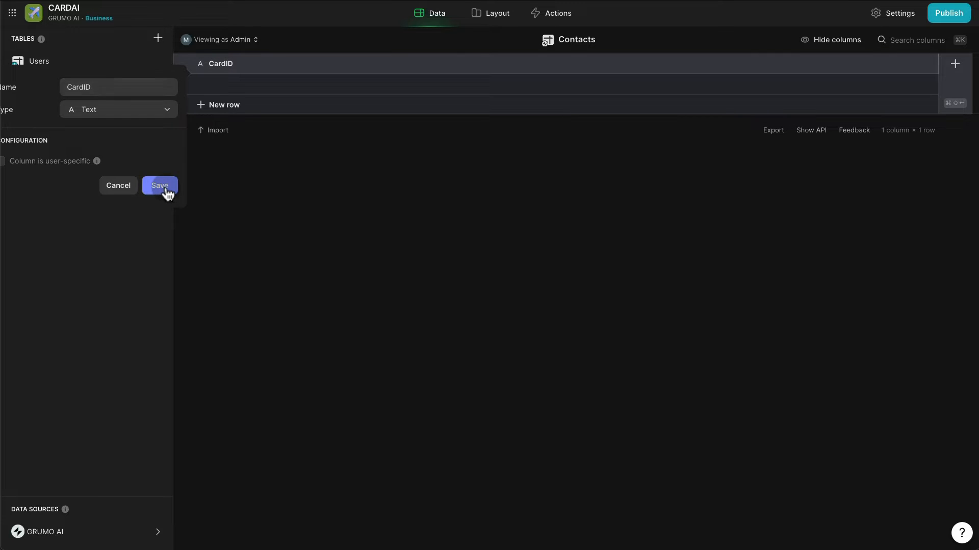
{"action": "left_click", "coordinate": [165, 188]}
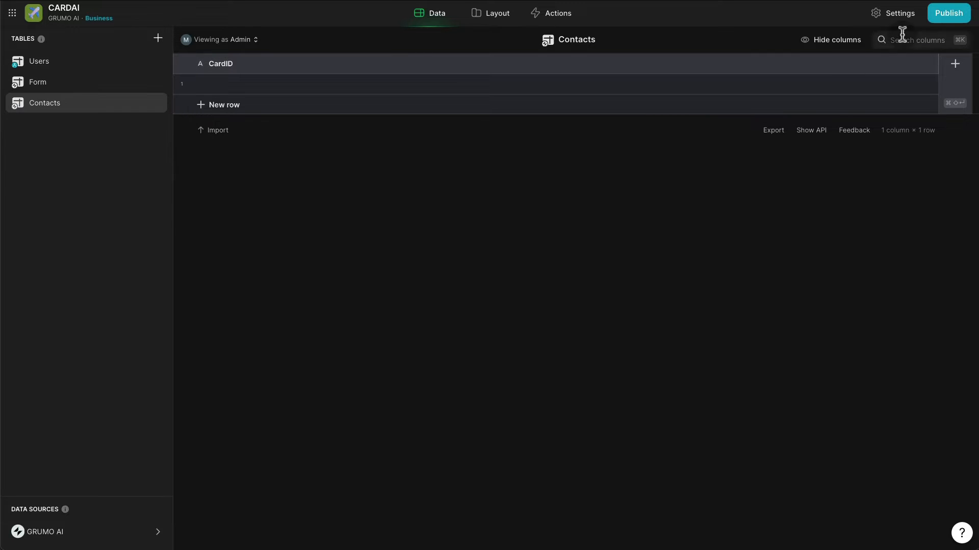
Add a text column Name and an email-type column Email to the Contacts table
{"action": "left_click", "coordinate": [956, 66]}
{"action": "type", "text": "Name"}
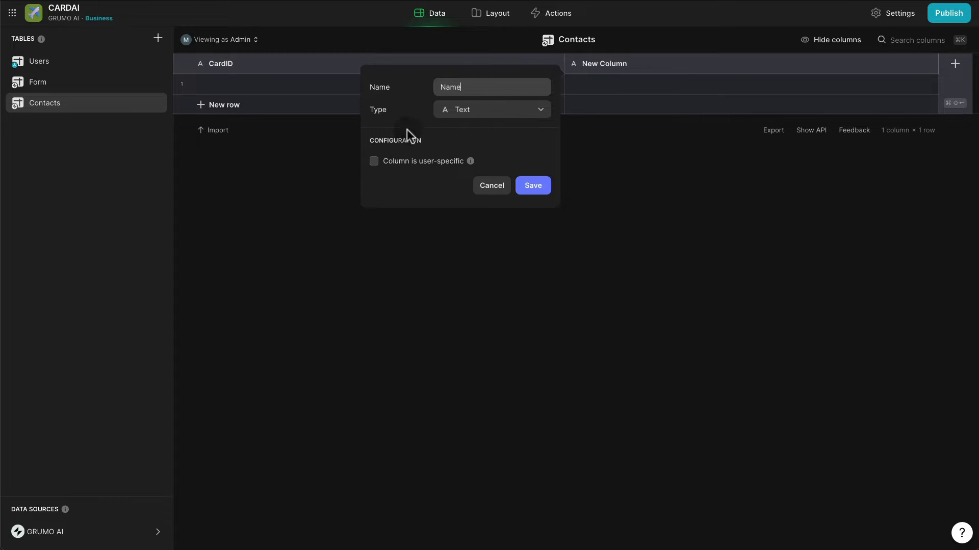
{"action": "left_click", "coordinate": [531, 186]}
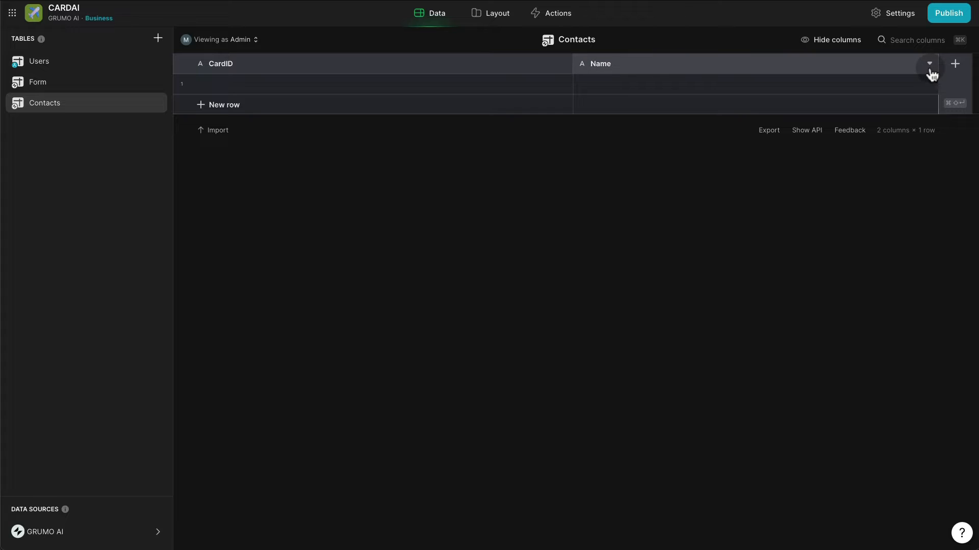
{"action": "left_click", "coordinate": [954, 64]}
{"action": "type", "text": "Email"}
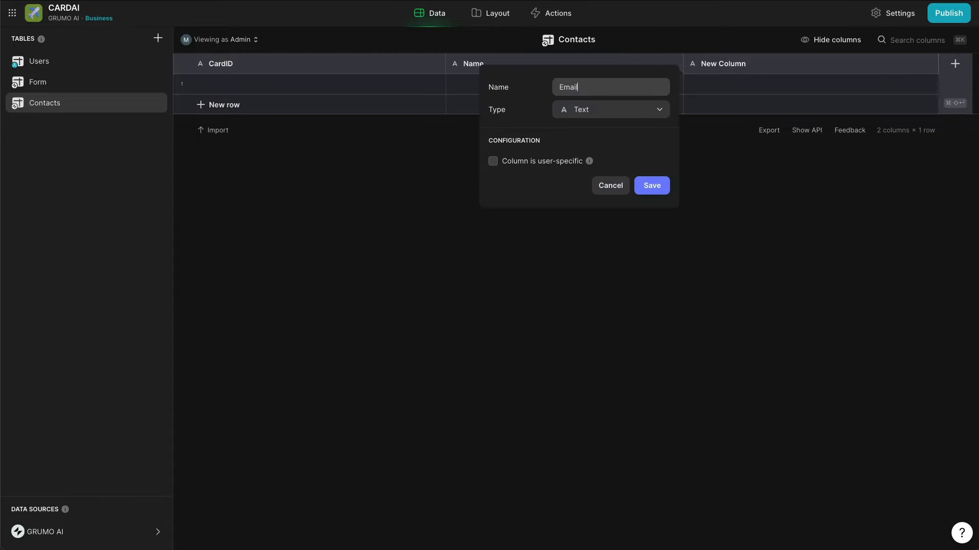
{"action": "left_click", "coordinate": [612, 109]}
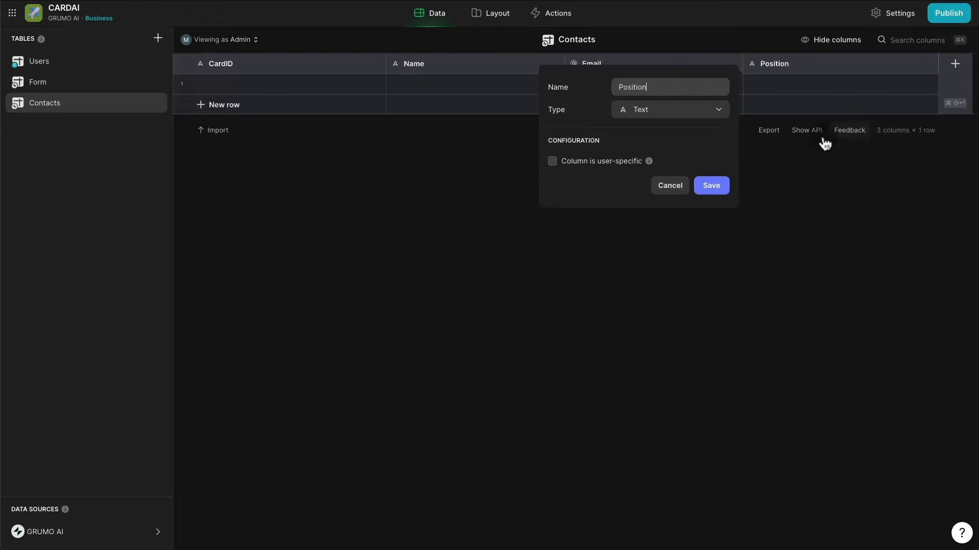
Add text columns Position, Company and Address plus a phone-type Phone column and a URL-type Website column to the Contacts table
{"action": "left_click", "coordinate": [726, 185]}
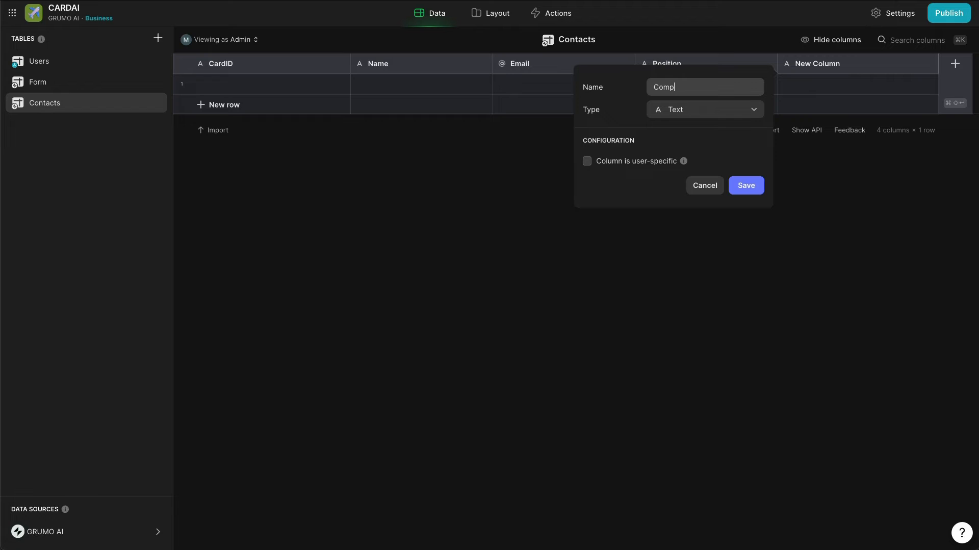
{"action": "type", "text": "ny"}
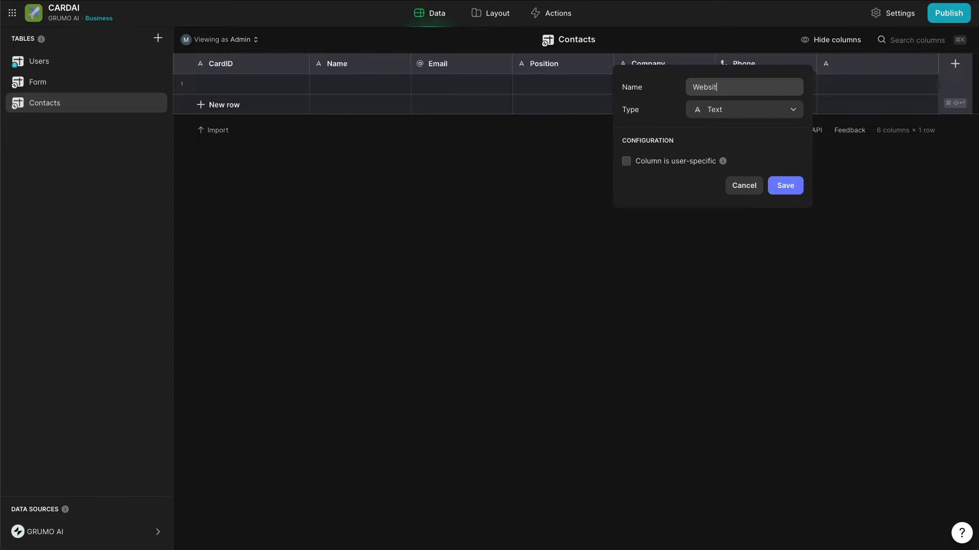
{"action": "type", "text": "e"}
{"action": "left_click", "coordinate": [954, 64]}
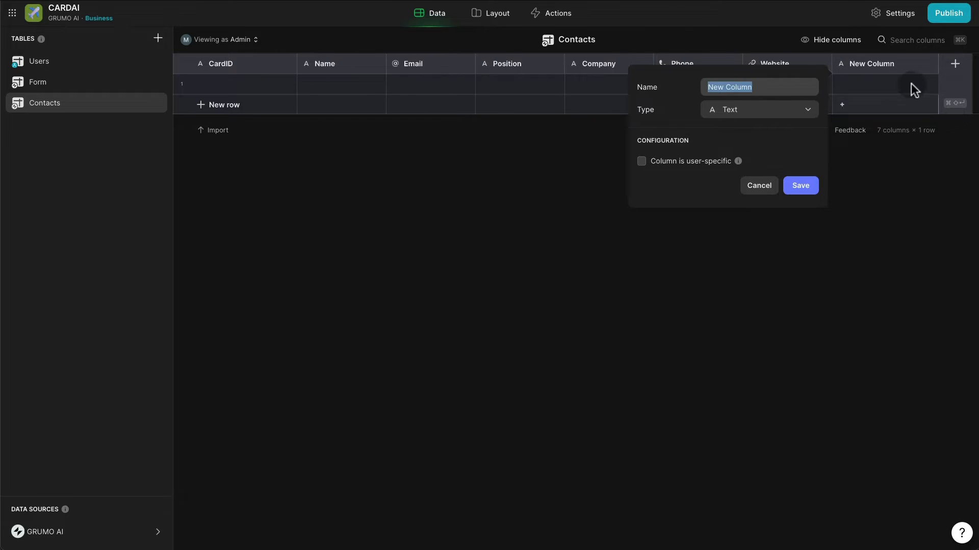
{"action": "type", "text": "Address"}
{"action": "left_click", "coordinate": [801, 186]}
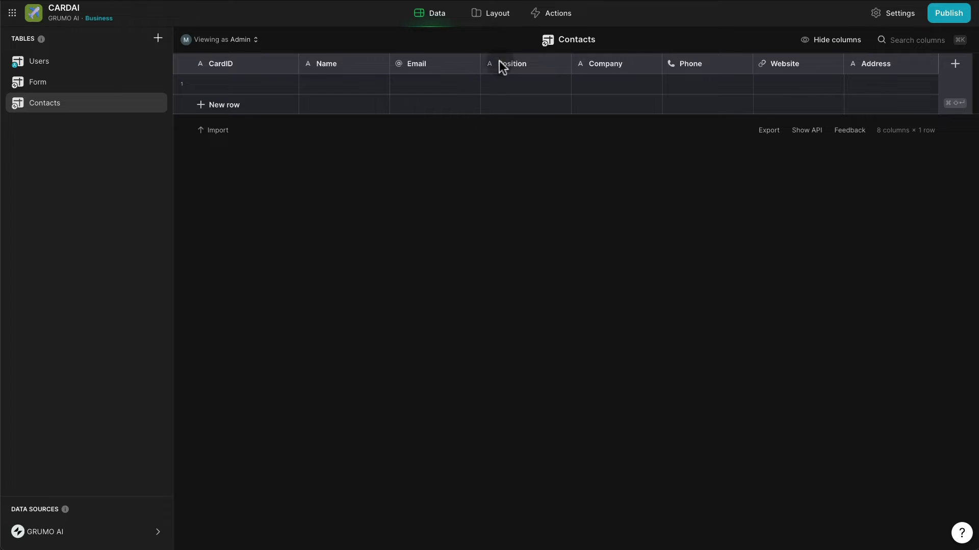
Delete the Items and Categories screens from the app's navigation in the layout editor
{"action": "left_click", "coordinate": [503, 17]}
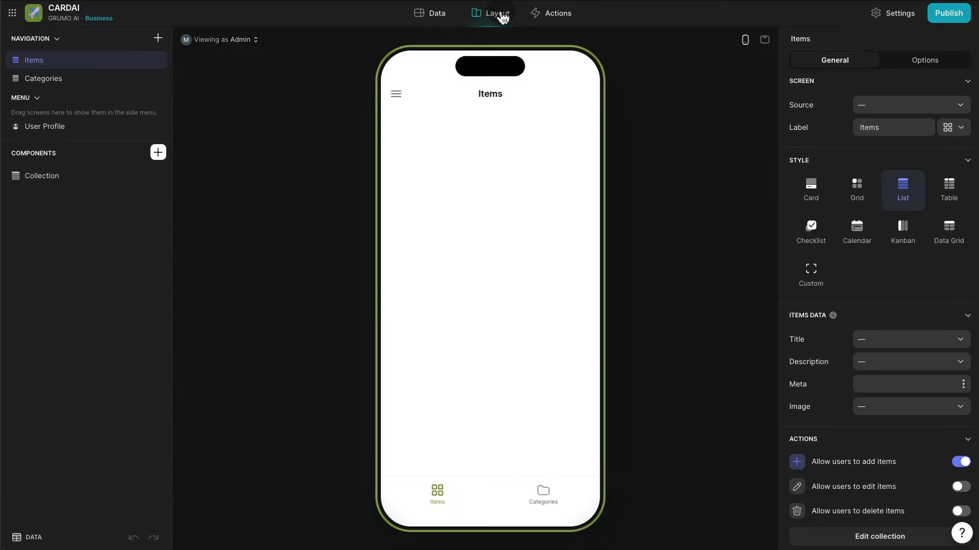
{"action": "right_click", "coordinate": [112, 65]}
{"action": "left_click", "coordinate": [96, 98]}
{"action": "right_click", "coordinate": [78, 63]}
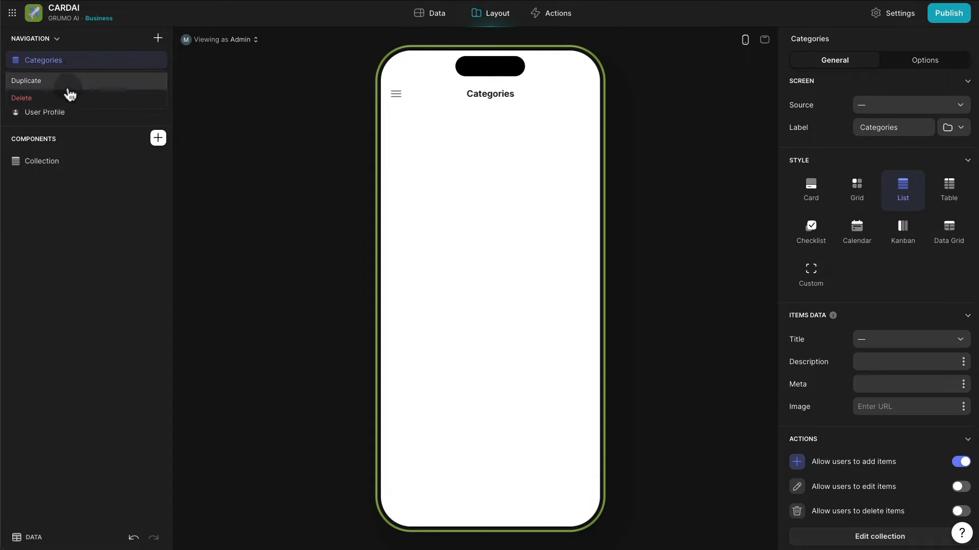
{"action": "left_click", "coordinate": [68, 96]}
Add a screen based on the Form table's data and remove its default collection component
{"action": "left_click", "coordinate": [159, 38]}
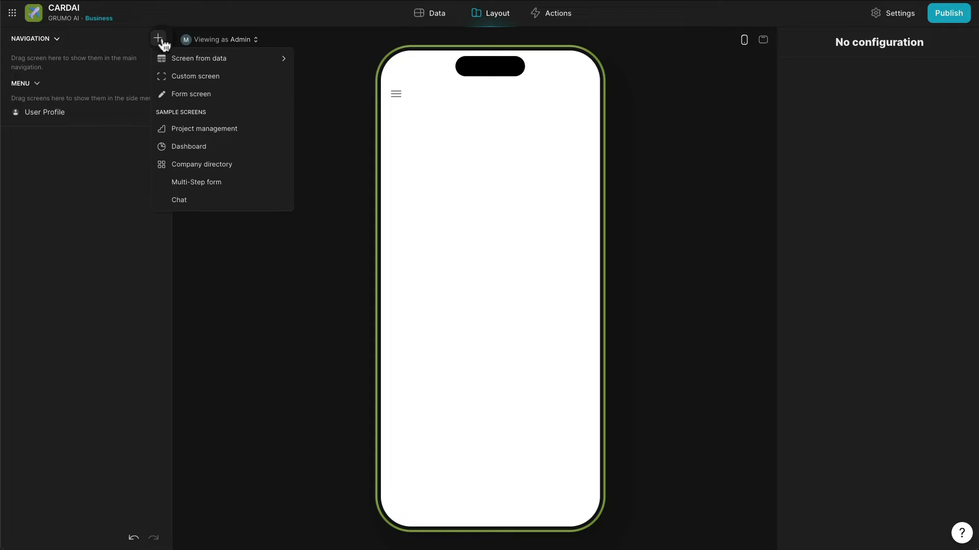
{"action": "mouse_move", "coordinate": [183, 68]}
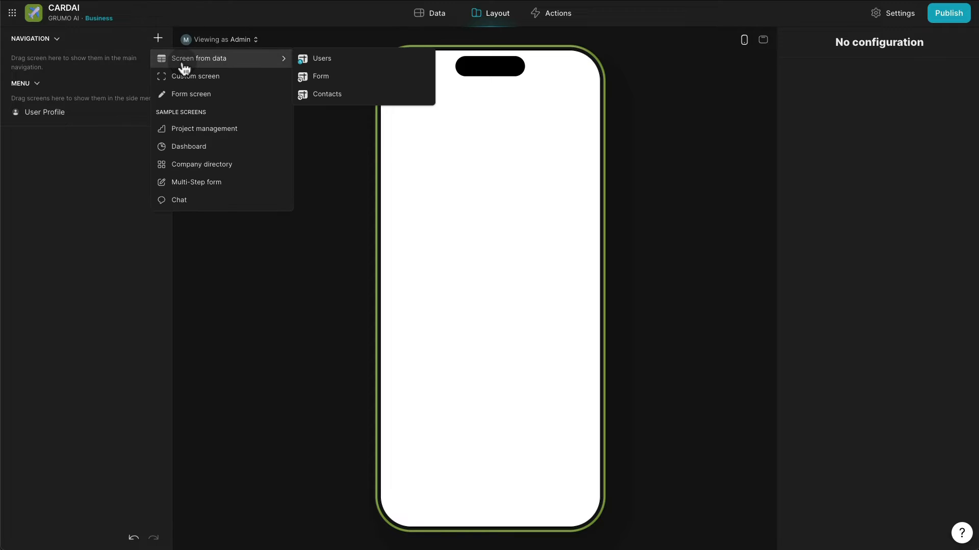
{"action": "left_click", "coordinate": [328, 75]}
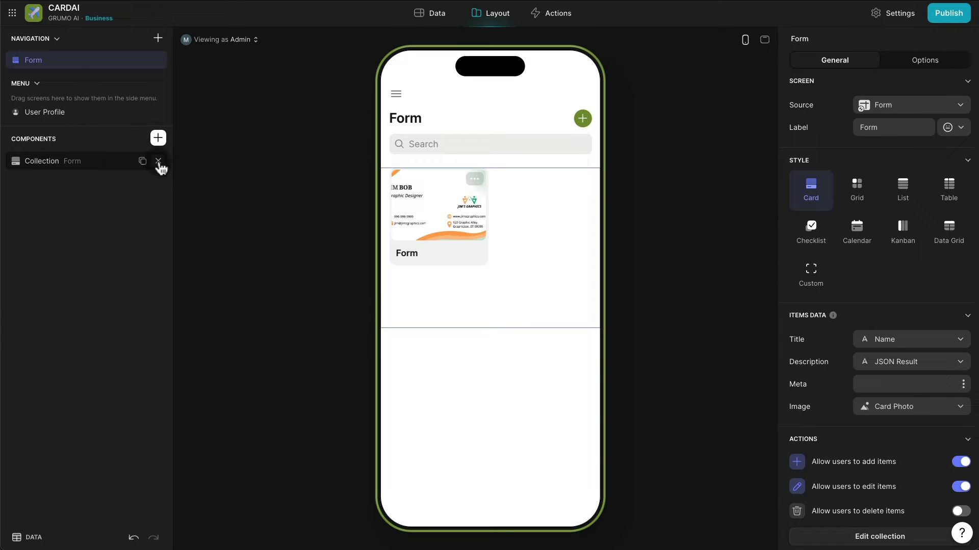
{"action": "left_click", "coordinate": [158, 161]}
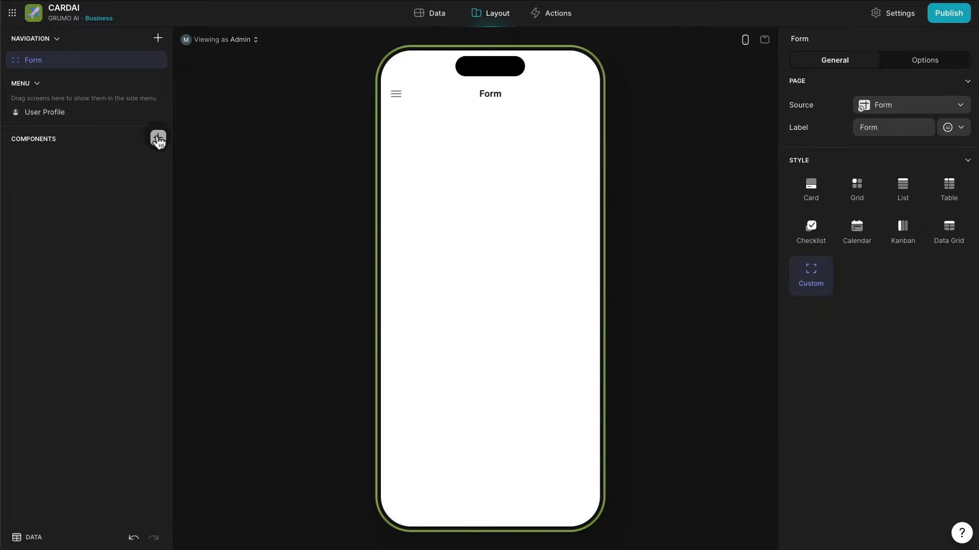
Insert a Container component into the Form screen
{"action": "left_click", "coordinate": [158, 138]}
{"action": "type", "text": "cont"}
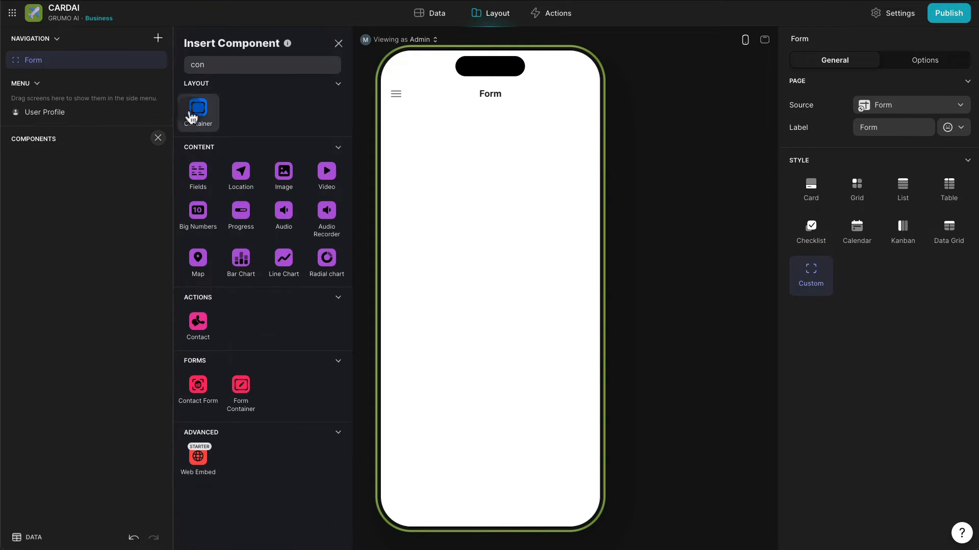
{"action": "left_click", "coordinate": [196, 117]}
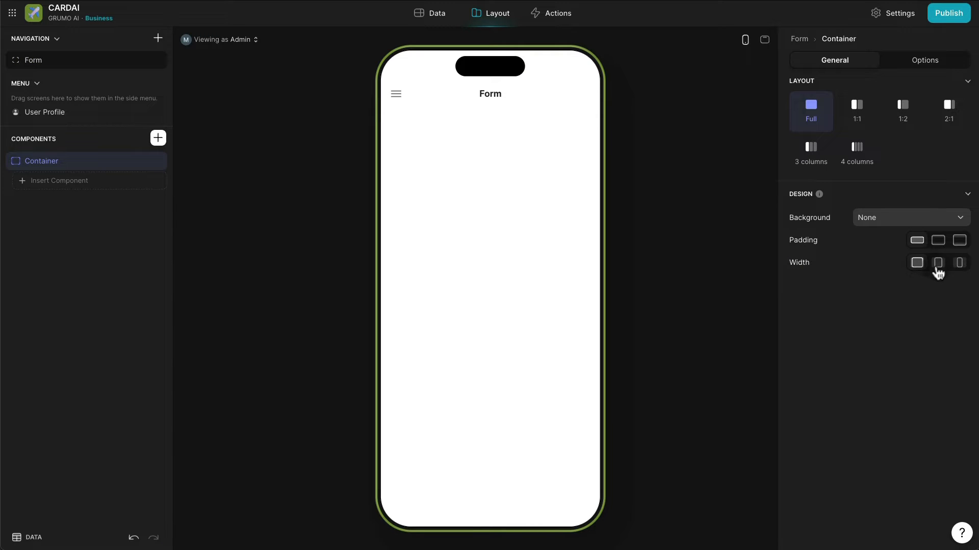
Set the container's width to Small and its padding to XLarge
{"action": "left_click", "coordinate": [960, 263]}
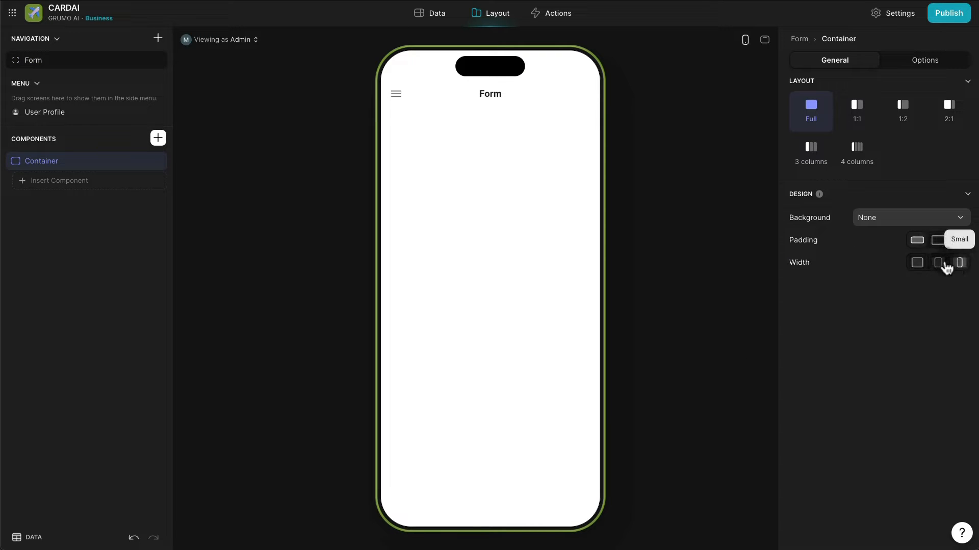
{"action": "left_click", "coordinate": [960, 242]}
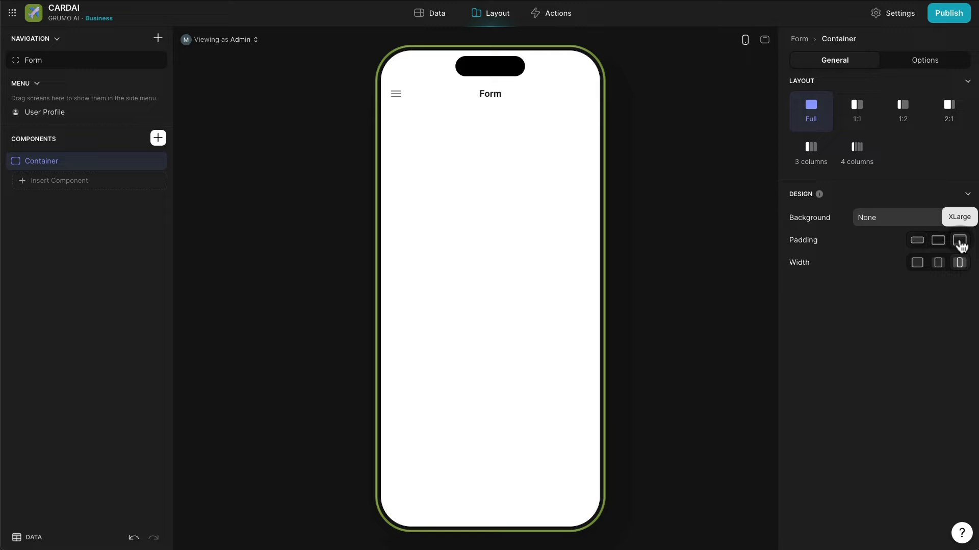
Insert a center-aligned Text component into the container and duplicate it
{"action": "left_click", "coordinate": [80, 186]}
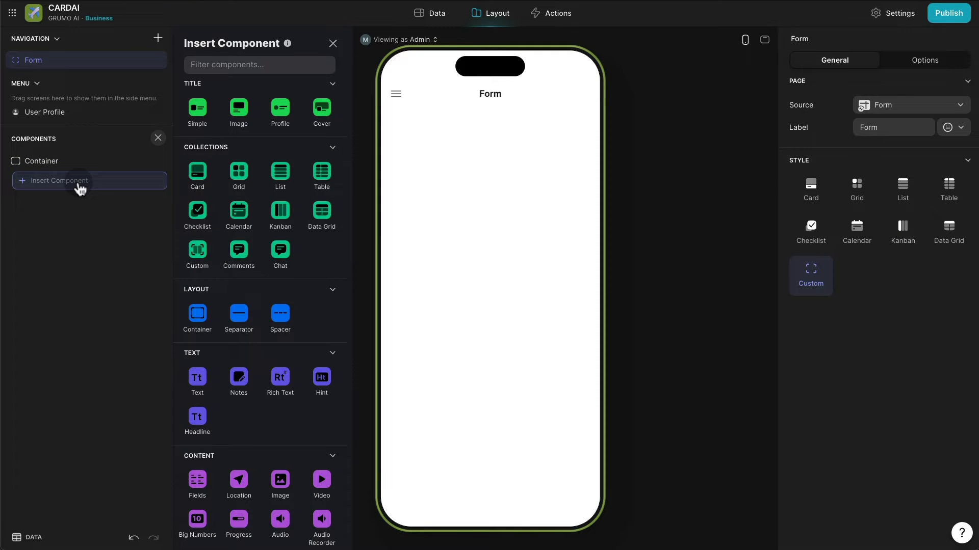
{"action": "type", "text": "text"}
{"action": "left_click", "coordinate": [200, 106]}
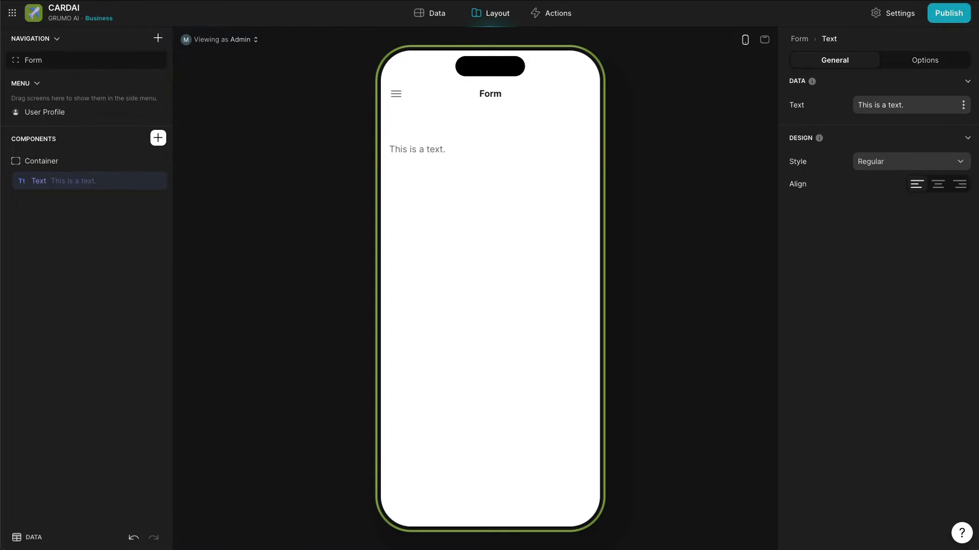
{"action": "left_click", "coordinate": [938, 184]}
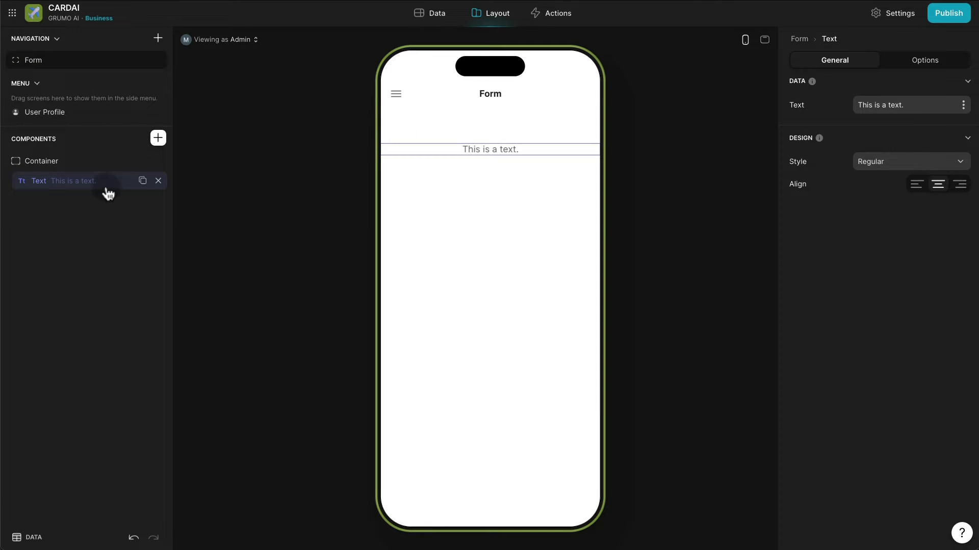
{"action": "left_click", "coordinate": [142, 182]}
{"action": "left_click", "coordinate": [77, 200]}
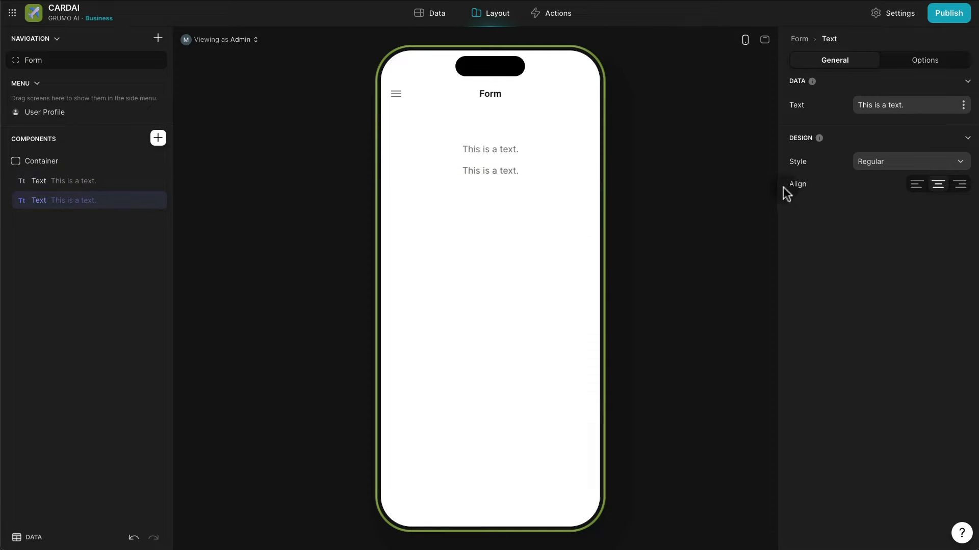
Change the first text component to "Upload Photo" and give it the Headline Large style
{"action": "left_click", "coordinate": [48, 181]}
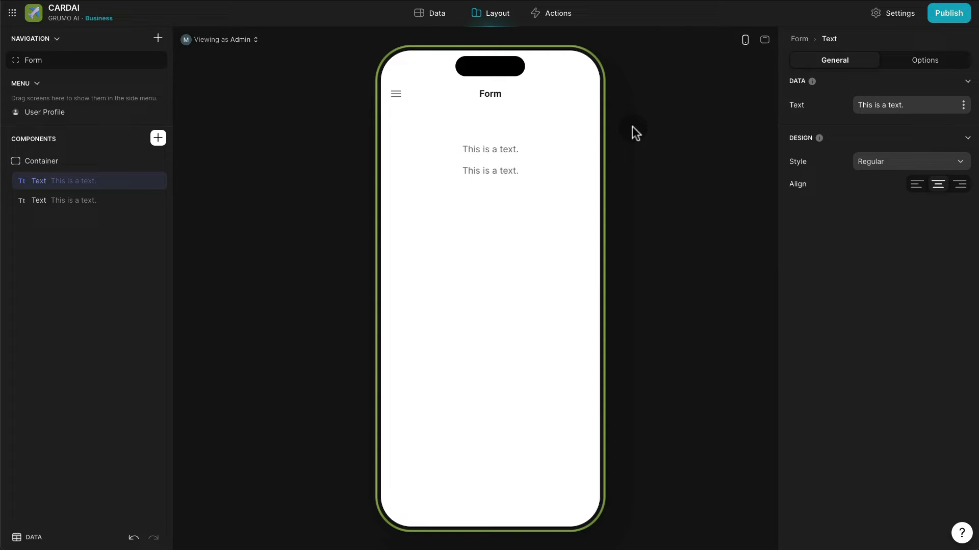
{"action": "triple_click", "coordinate": [893, 98]}
{"action": "type", "text": "Upload Photo"}
{"action": "left_click", "coordinate": [893, 161]}
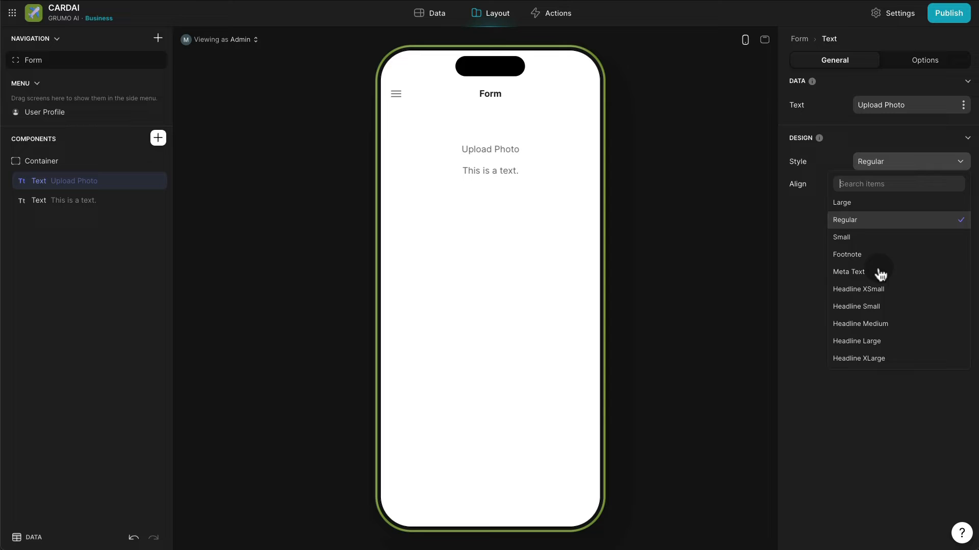
{"action": "left_click", "coordinate": [882, 341]}
Change the second text component to "Click below to upload a photo of a business card."
{"action": "left_click", "coordinate": [65, 201]}
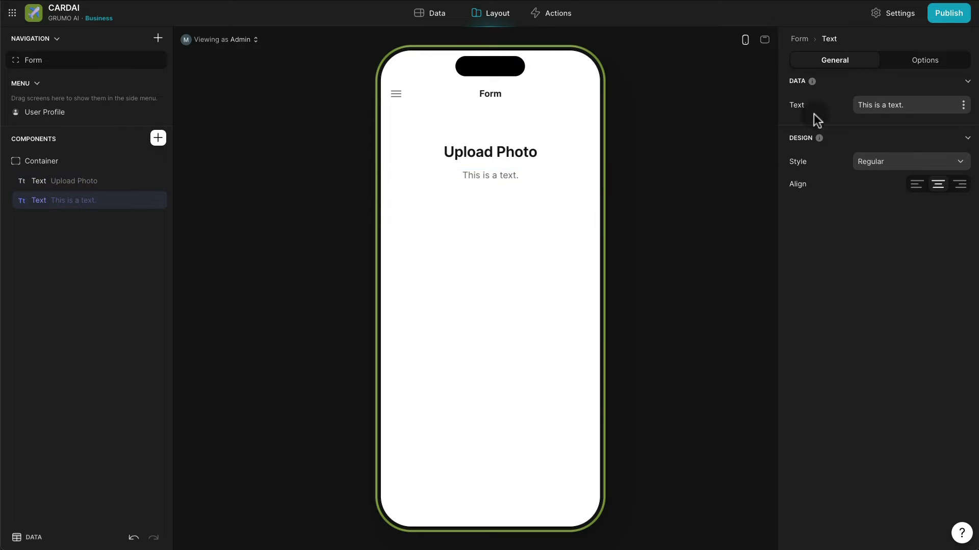
{"action": "triple_click", "coordinate": [911, 102]}
{"action": "type", "text": "Click below to up"}
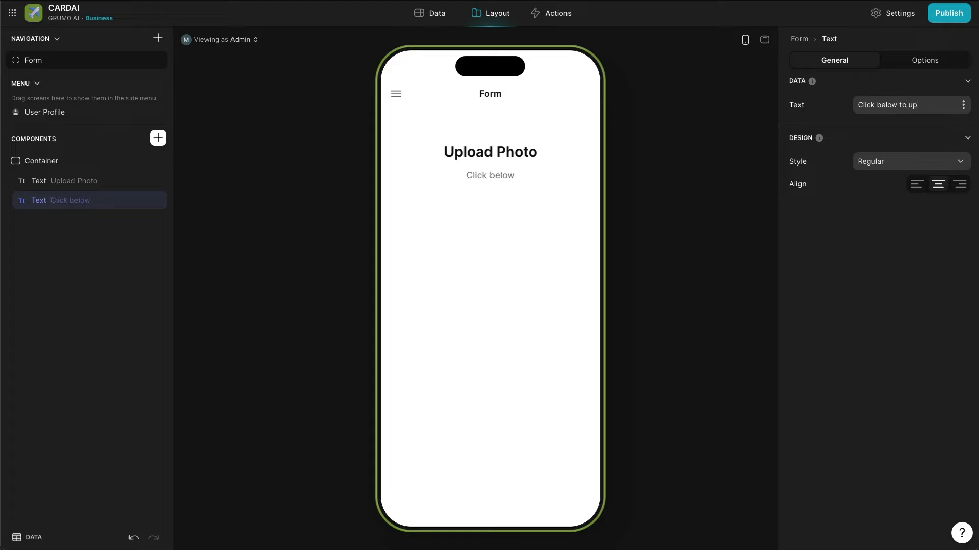
{"action": "type", "text": "load a photo"}
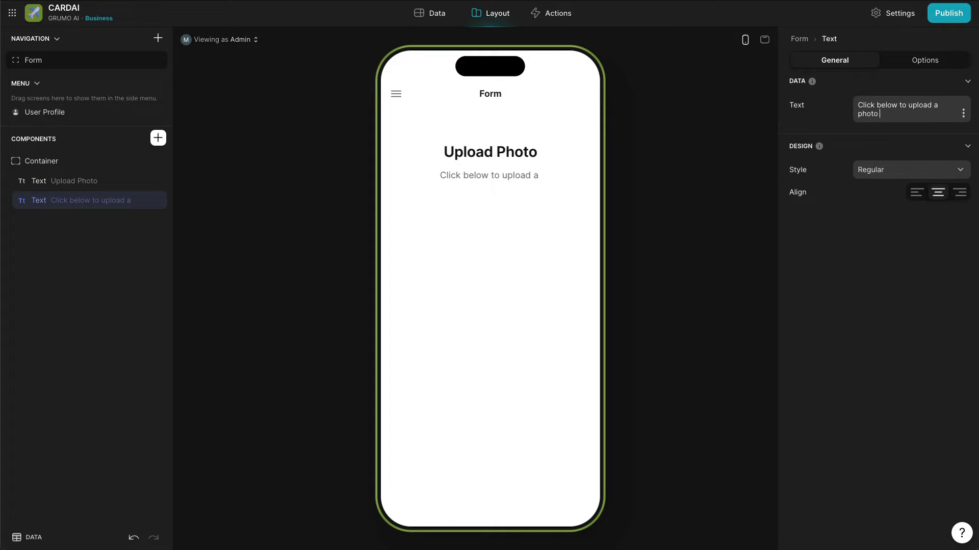
{"action": "type", "text": " of a business card."}
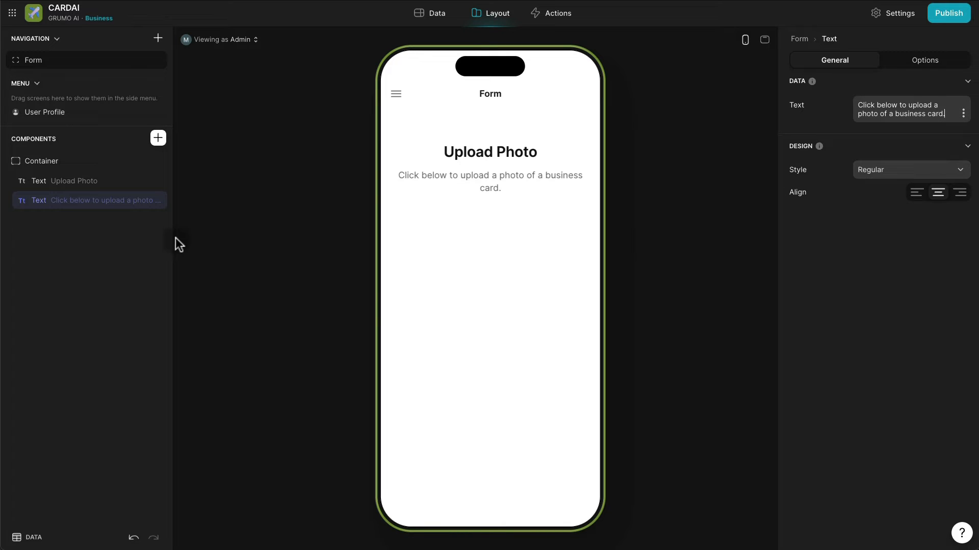
{"action": "left_click", "coordinate": [175, 237]}
Insert a File Picker component and place it inside the container below the two texts
{"action": "left_click", "coordinate": [158, 138]}
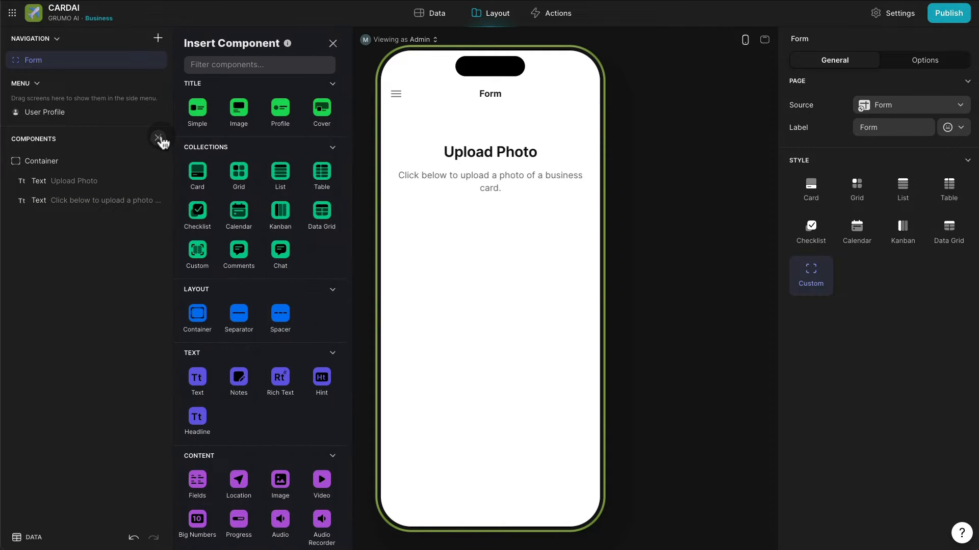
{"action": "type", "text": "file"}
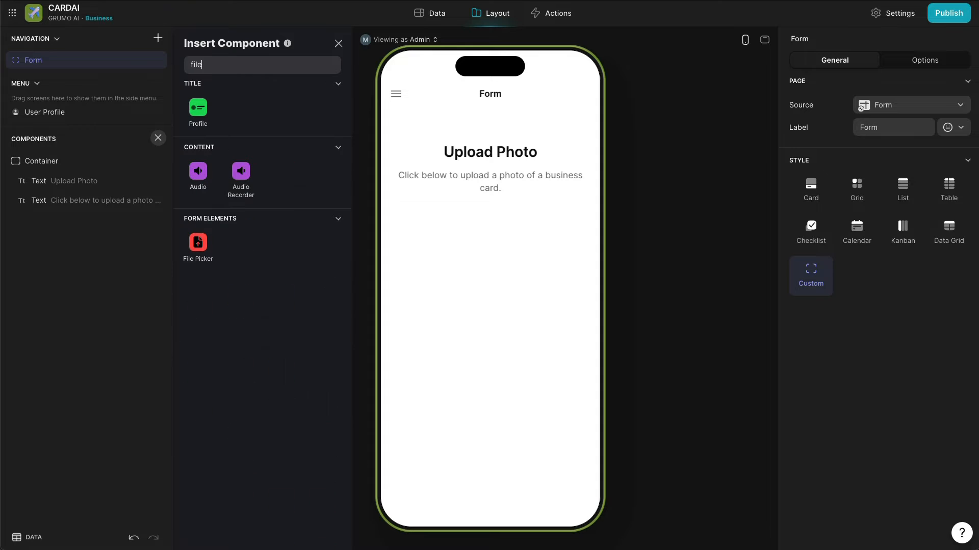
{"action": "left_click", "coordinate": [196, 244]}
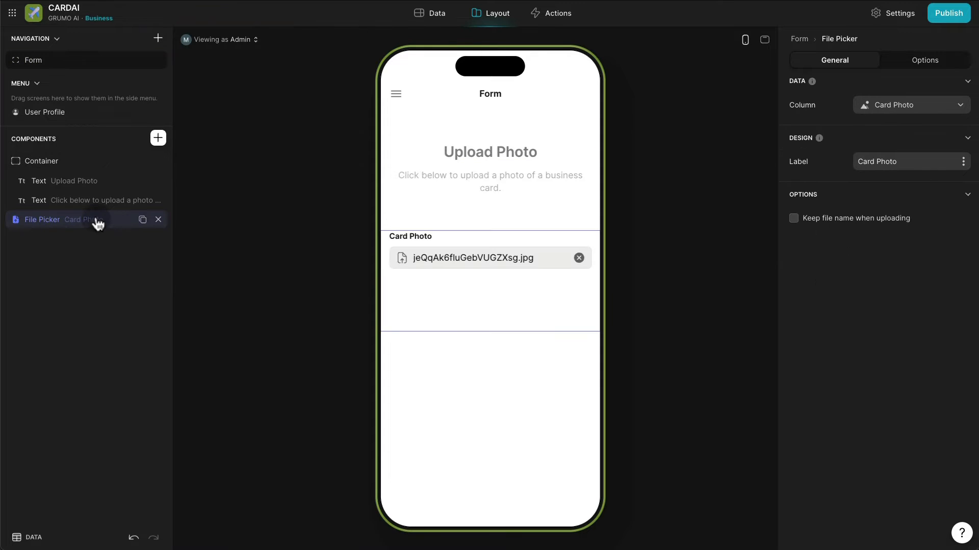
{"action": "left_click_drag", "start_coordinate": [97, 221], "coordinate": [117, 211]}
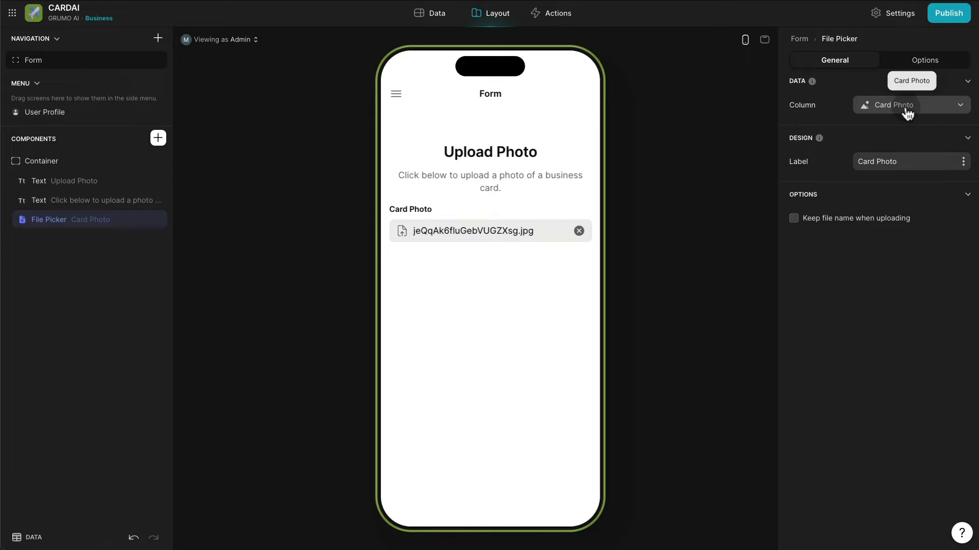
Clear the file picker's label and delete its existing file in the app preview
{"action": "triple_click", "coordinate": [900, 161]}
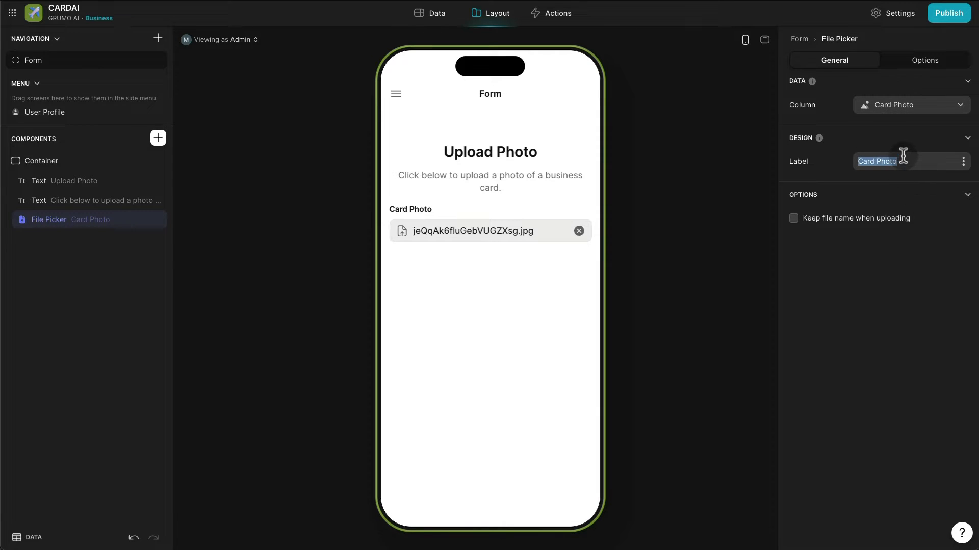
{"action": "key", "text": "BackSpace"}
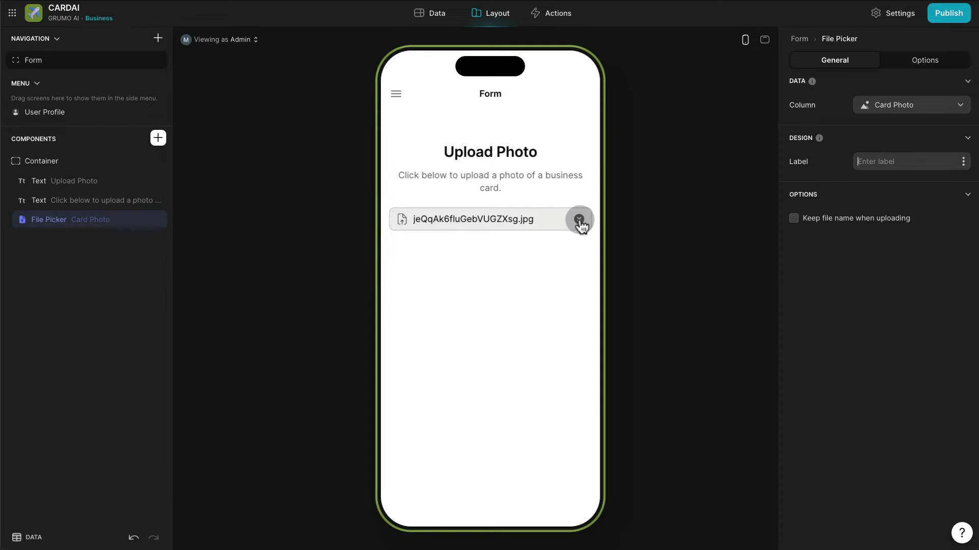
{"action": "left_click", "coordinate": [579, 221]}
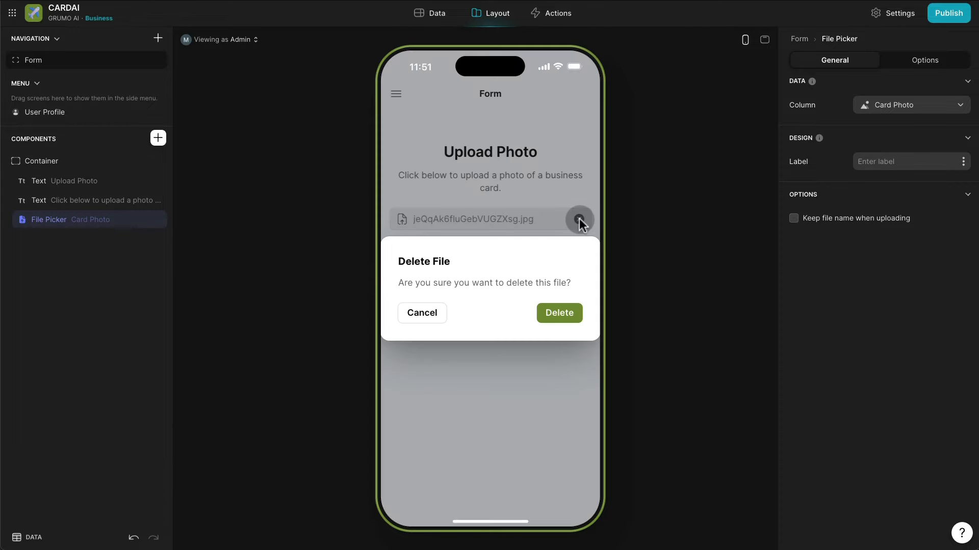
{"action": "left_click", "coordinate": [574, 315]}
{"action": "left_click", "coordinate": [80, 279]}
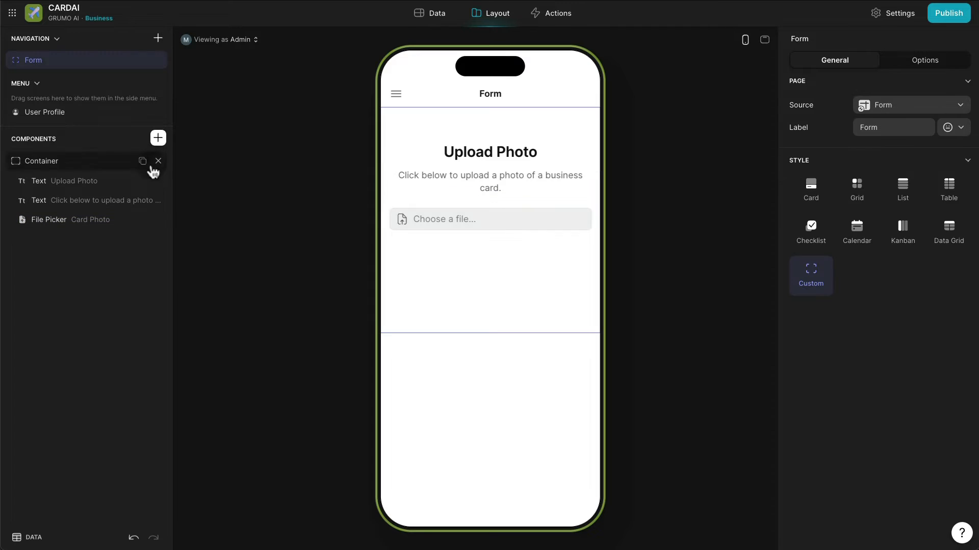
Insert a Button component into the container below the file picker
{"action": "left_click", "coordinate": [158, 140]}
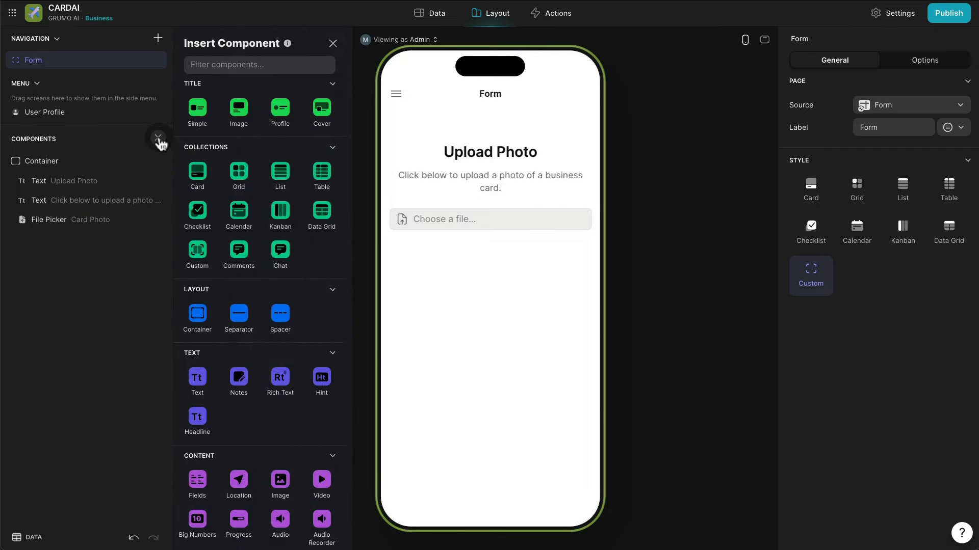
{"action": "type", "text": "button"}
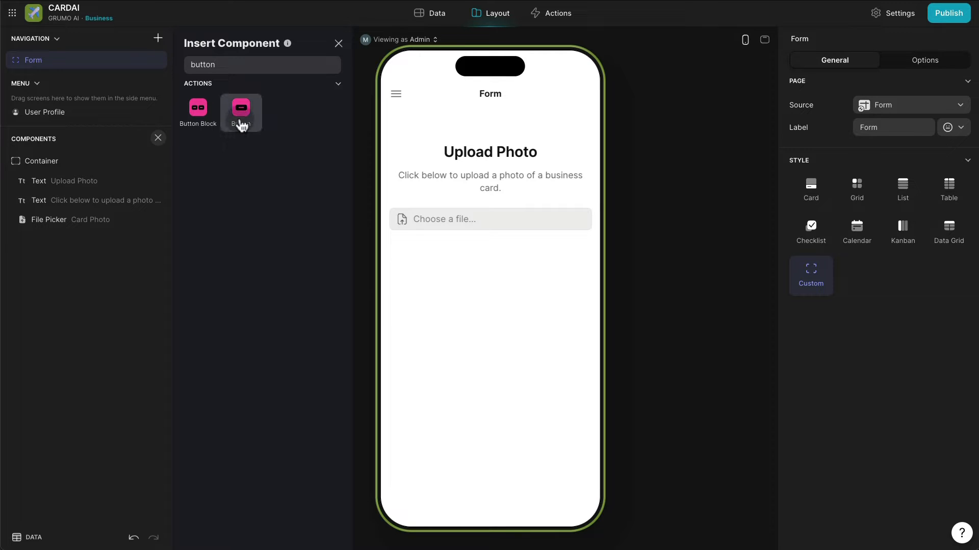
{"action": "left_click_drag", "start_coordinate": [241, 120], "coordinate": [113, 222]}
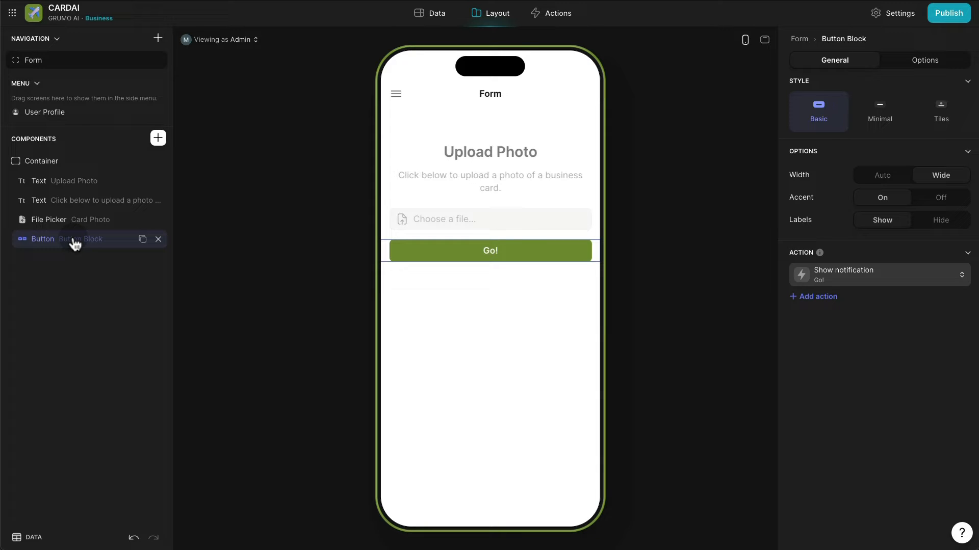
Add a visibility condition to the button so it shows only when Card Photo is not empty
{"action": "left_click", "coordinate": [941, 63]}
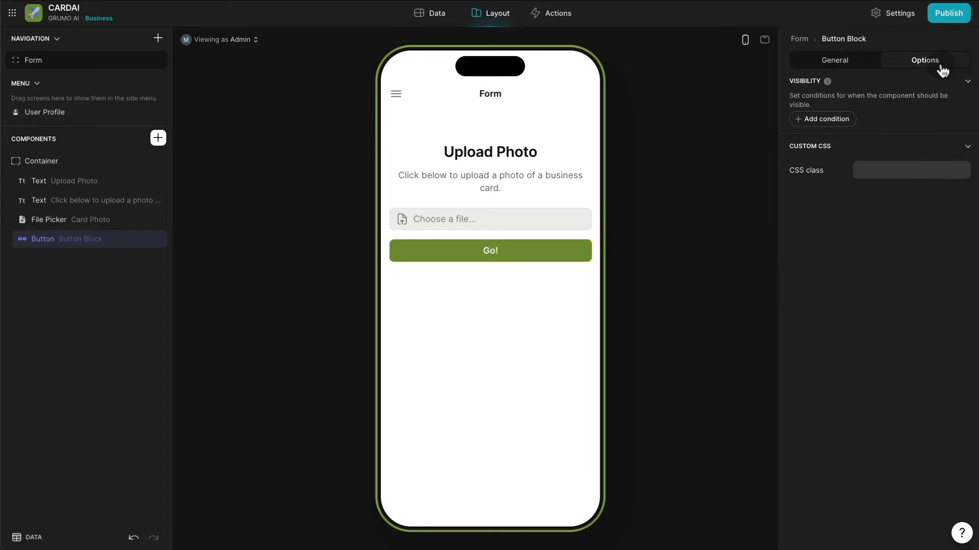
{"action": "left_click", "coordinate": [848, 121]}
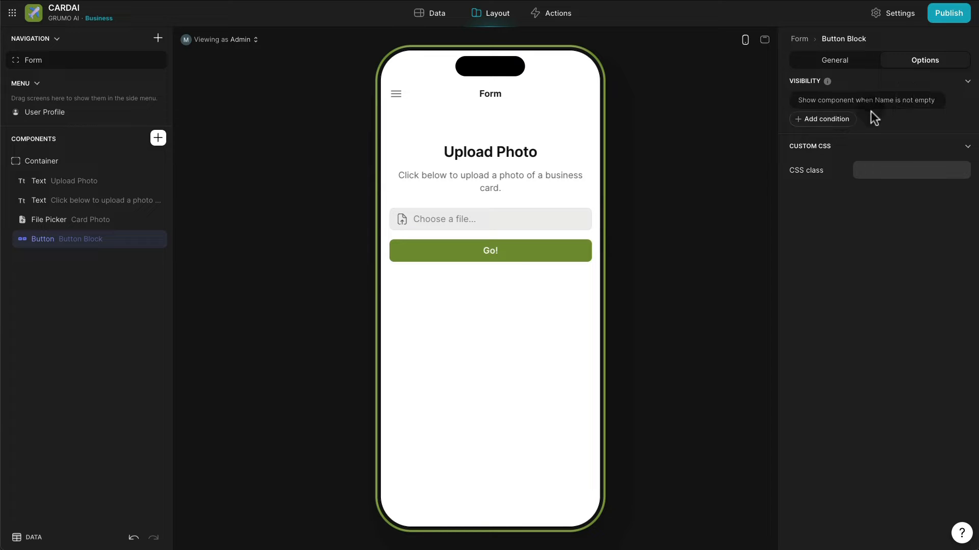
{"action": "left_click", "coordinate": [881, 102]}
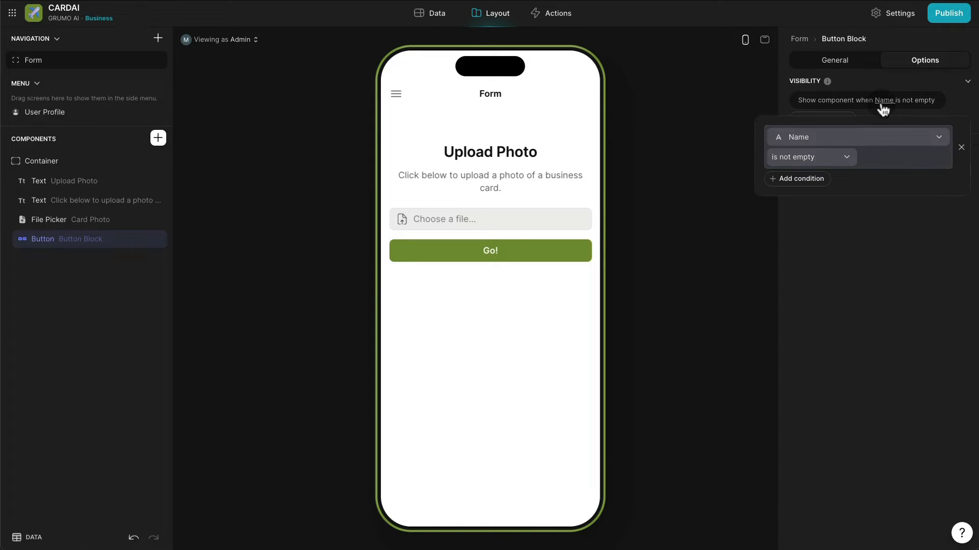
{"action": "left_click", "coordinate": [874, 141]}
{"action": "left_click", "coordinate": [844, 210]}
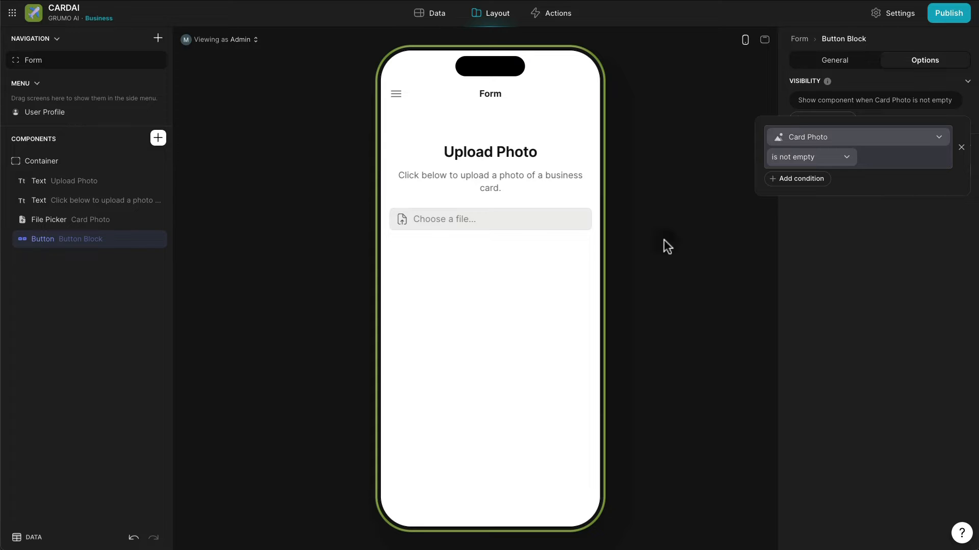
Upload business-card-01.jpg through the file picker in the app preview
{"action": "left_click", "coordinate": [497, 223]}
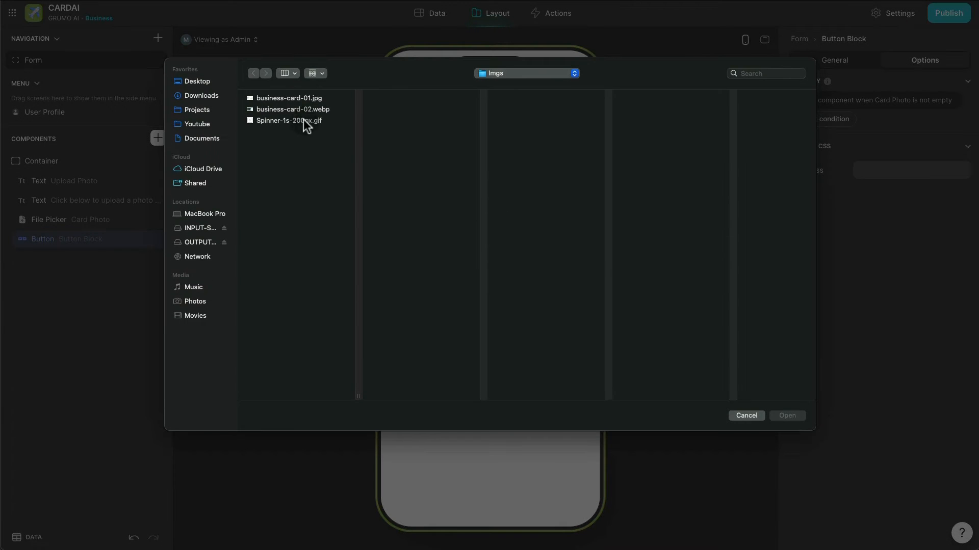
{"action": "left_click", "coordinate": [307, 98]}
{"action": "left_click", "coordinate": [785, 415]}
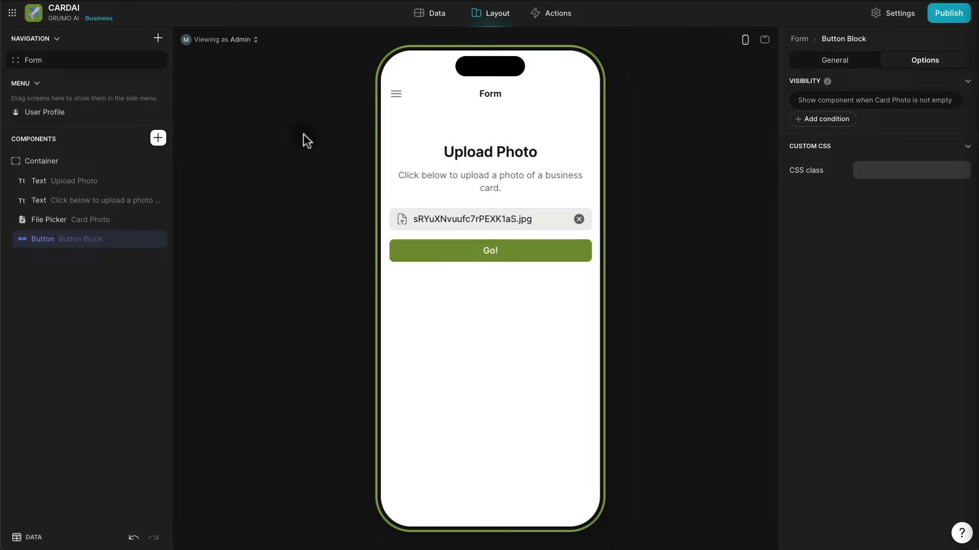
Examine the TXT→JSON value of the Form row in the data editor
{"action": "left_click", "coordinate": [438, 18]}
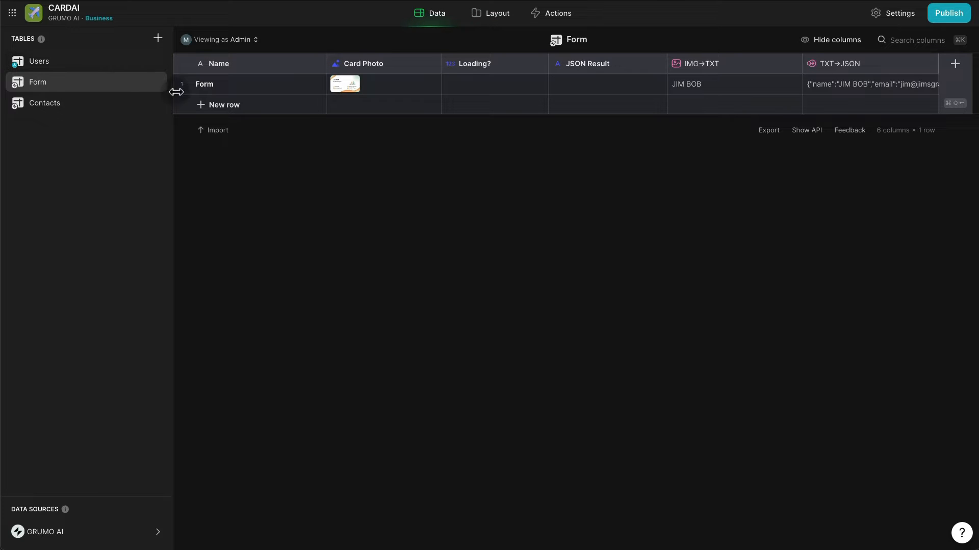
{"action": "double_click", "coordinate": [848, 85]}
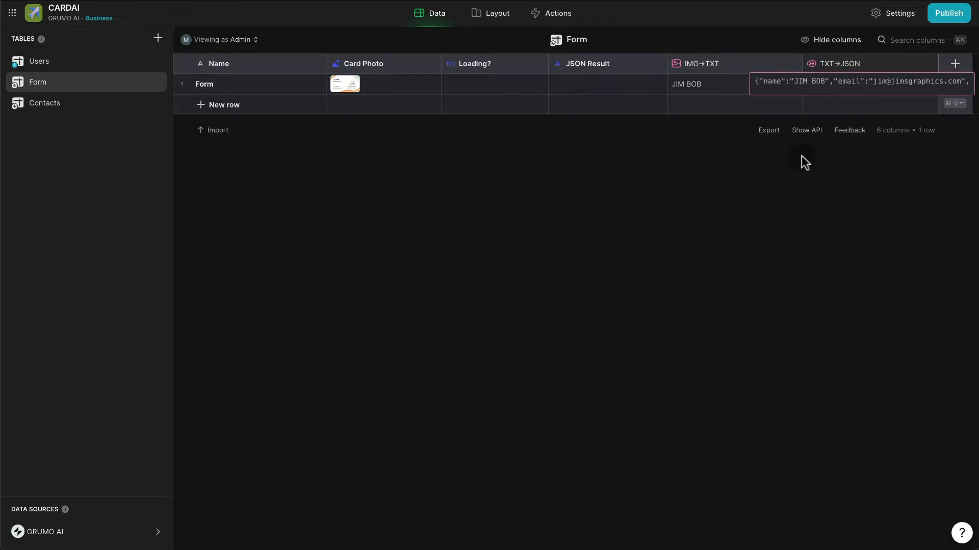
{"action": "key", "text": "Escape"}
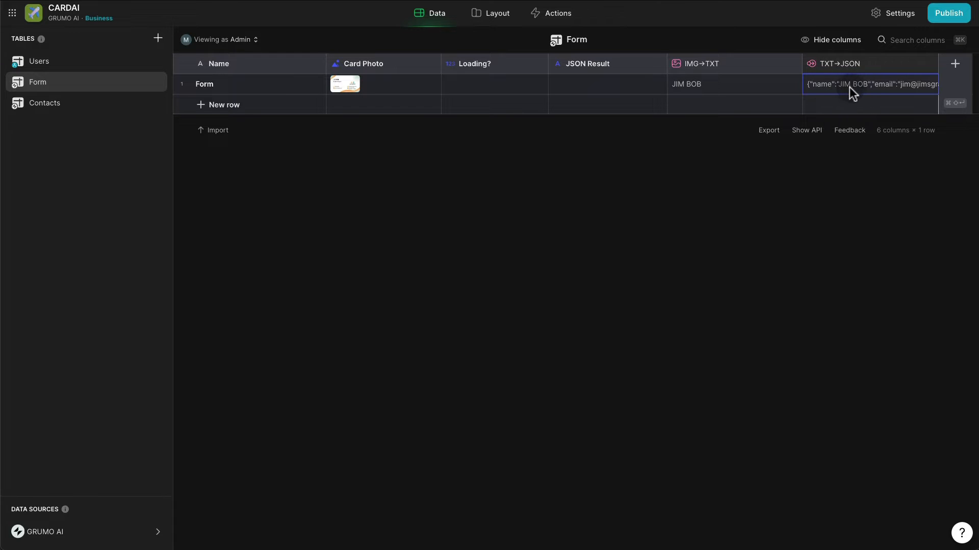
Add a Query JSON column called Name to the Form table that queries name from TXT→JSON
{"action": "left_click", "coordinate": [954, 65]}
{"action": "type", "text": "Name"}
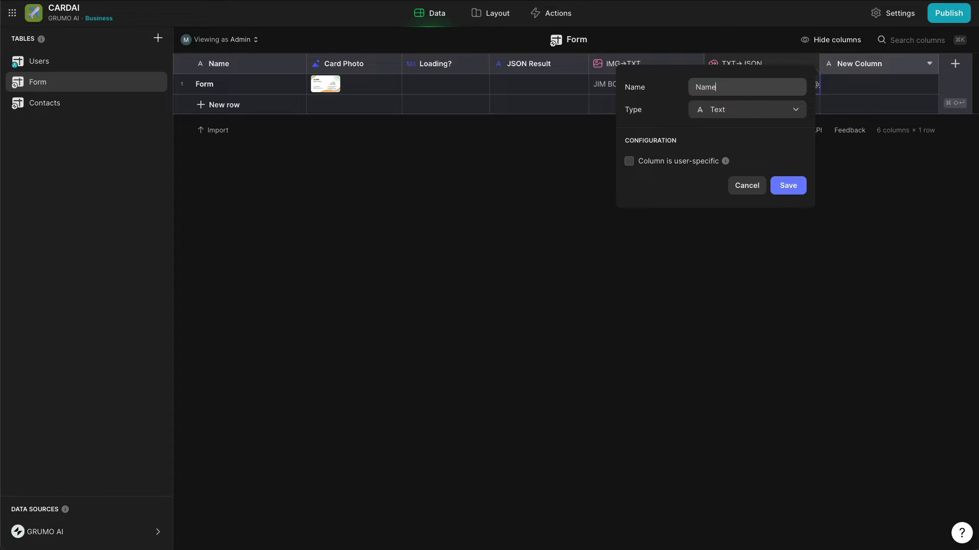
{"action": "double_click", "coordinate": [730, 89]}
{"action": "left_click", "coordinate": [737, 113]}
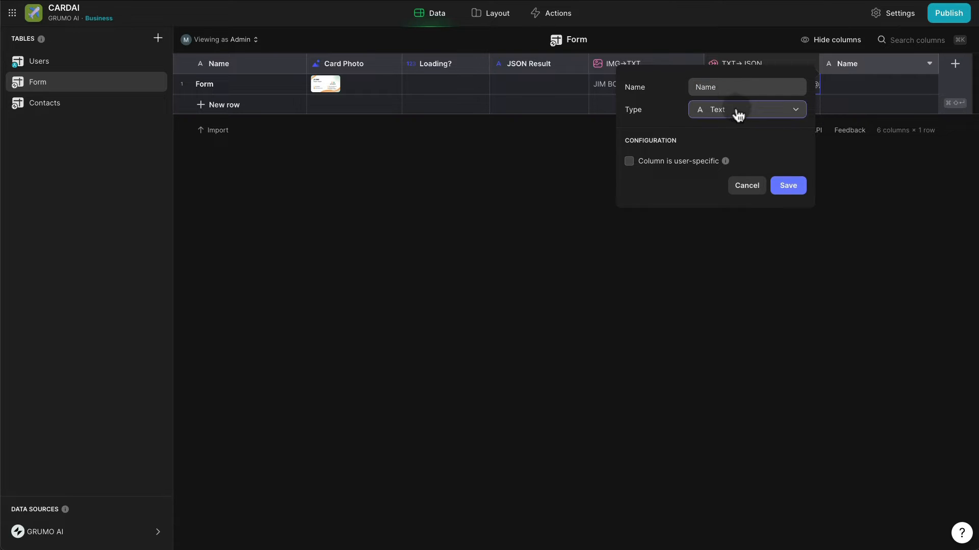
{"action": "type", "text": "json"}
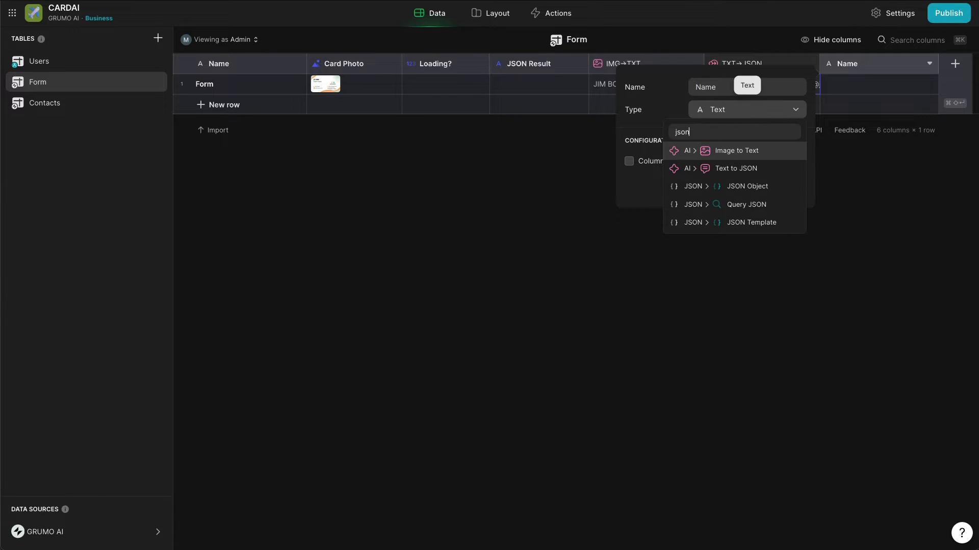
{"action": "left_click", "coordinate": [721, 204]}
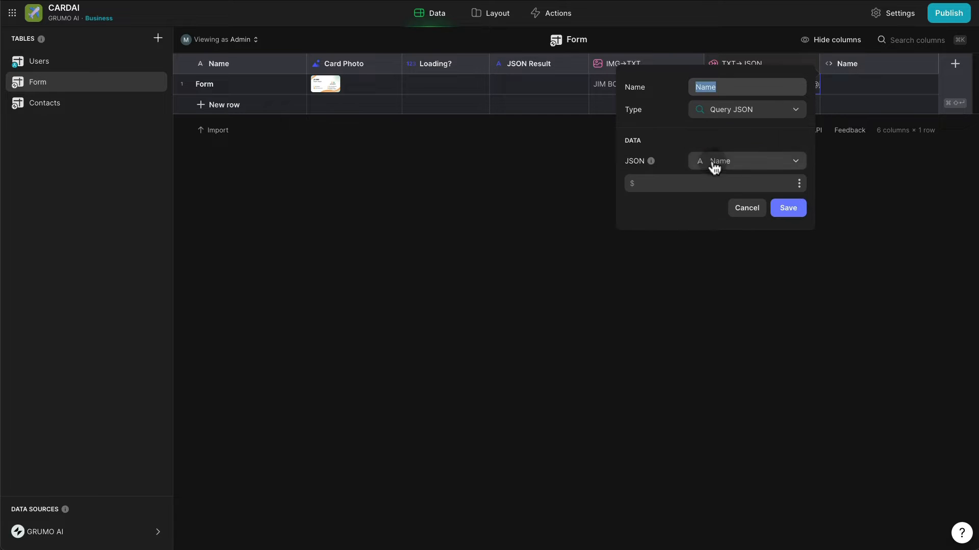
{"action": "left_click", "coordinate": [690, 183]}
{"action": "type", "text": "name"}
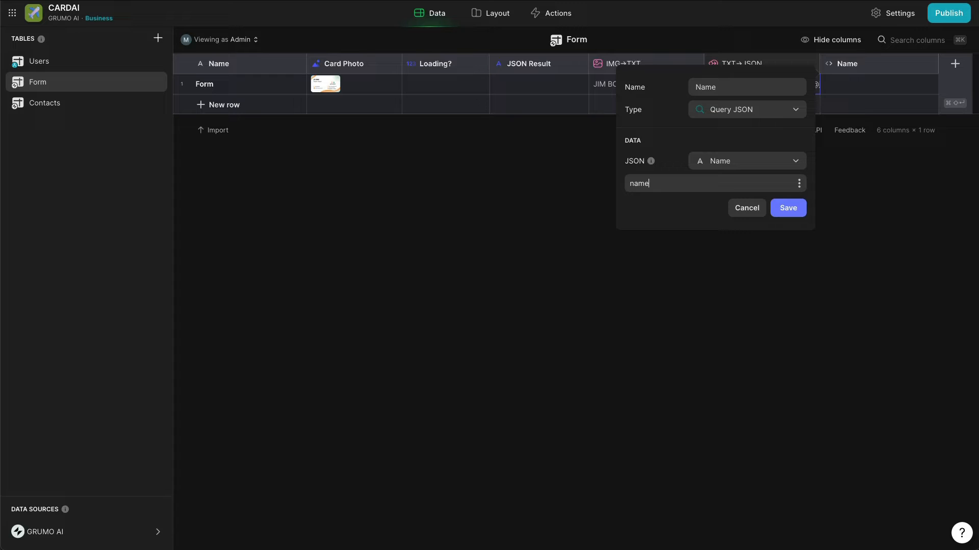
{"action": "left_click", "coordinate": [746, 164]}
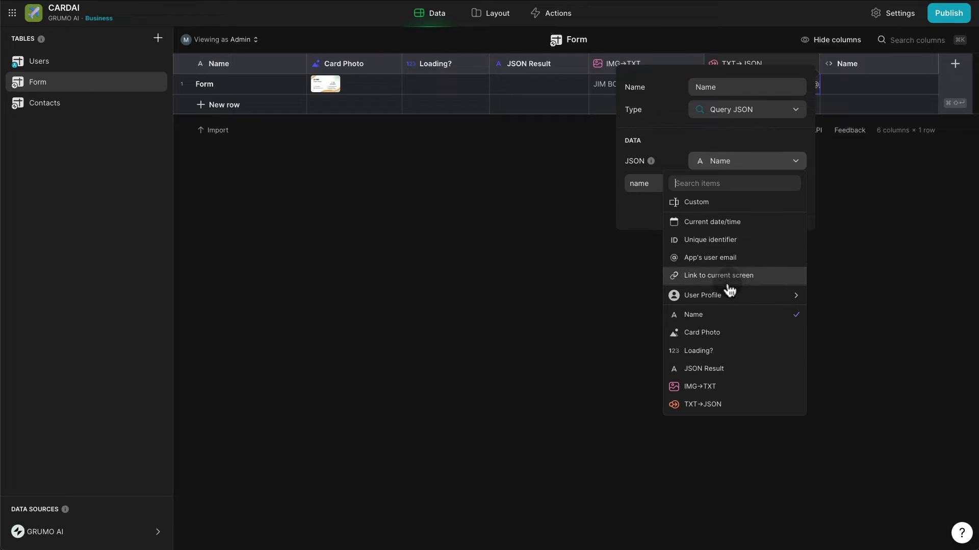
{"action": "left_click", "coordinate": [711, 403]}
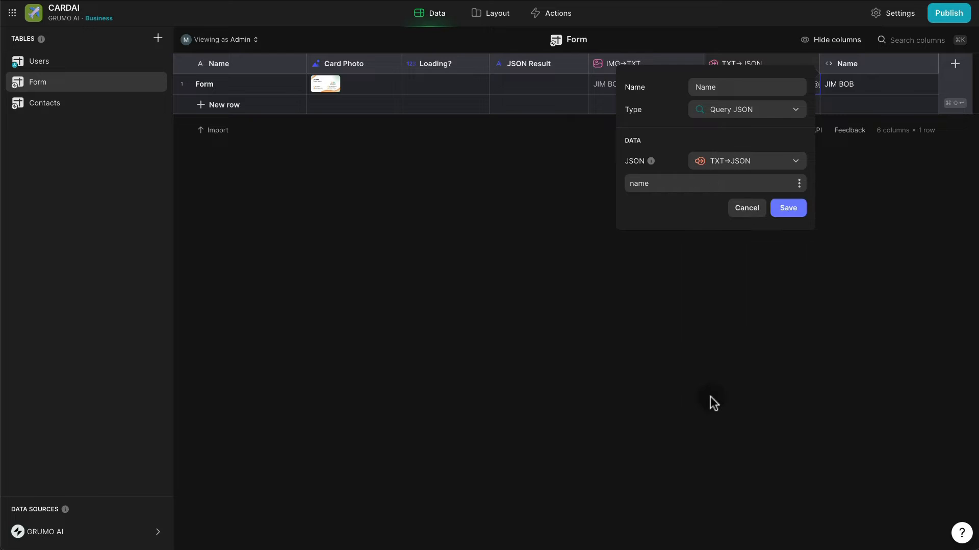
{"action": "left_click", "coordinate": [789, 209]}
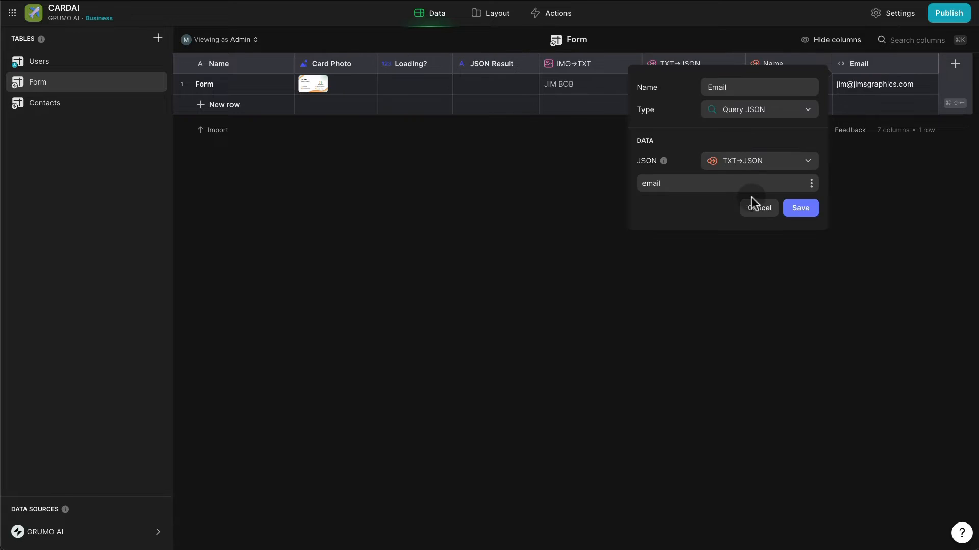
Add Query JSON columns for Email, Position, Company, Phone, Website and Address, each querying its matching key from TXT→JSON
{"action": "left_click", "coordinate": [811, 210]}
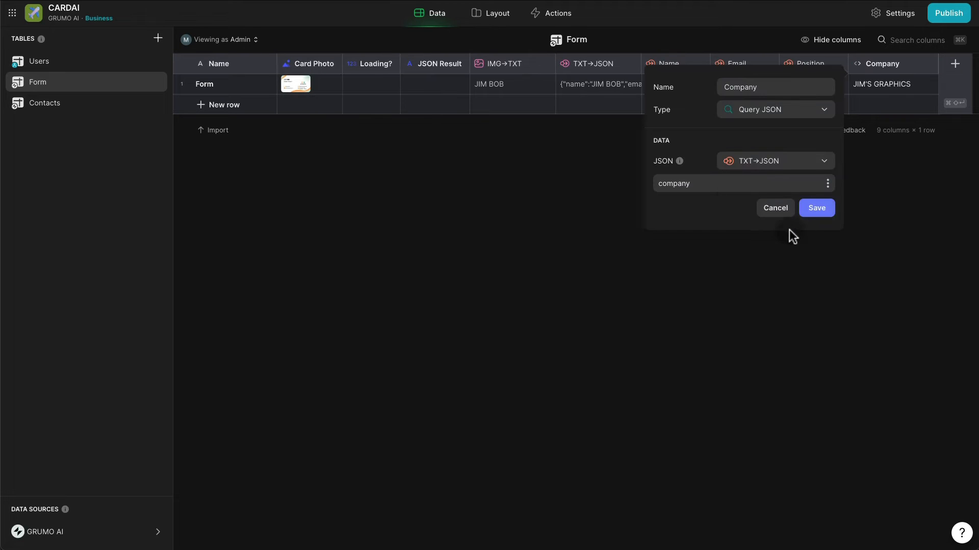
{"action": "left_click", "coordinate": [816, 209]}
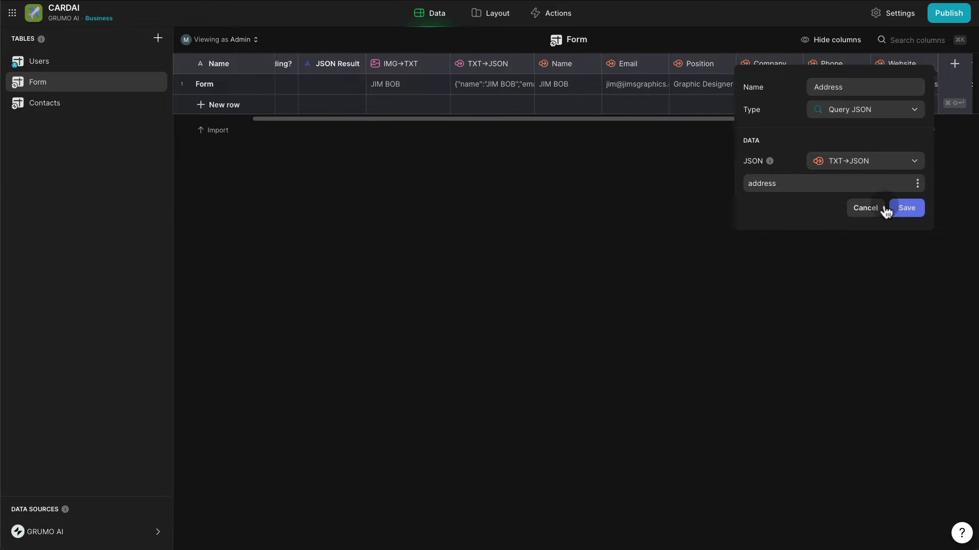
{"action": "left_click", "coordinate": [892, 209]}
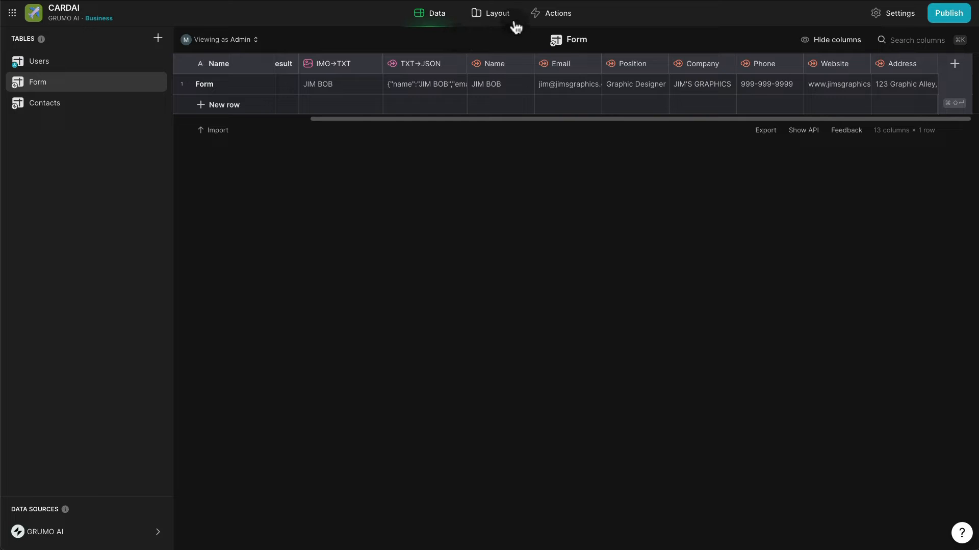
Create a new custom action for the Go! button on the Form screen and name it Form: Add Contact
{"action": "left_click", "coordinate": [498, 15]}
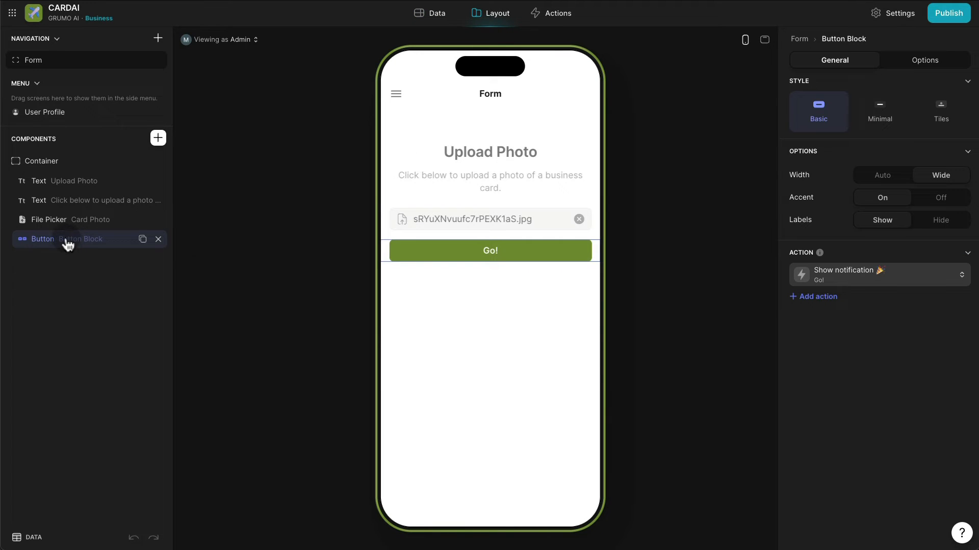
{"action": "left_click", "coordinate": [900, 281]}
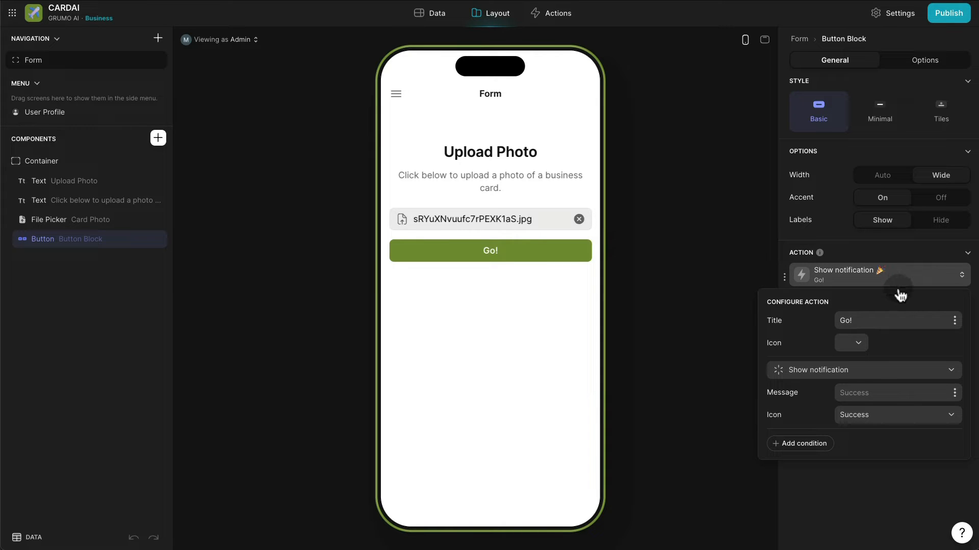
{"action": "left_click", "coordinate": [859, 371]}
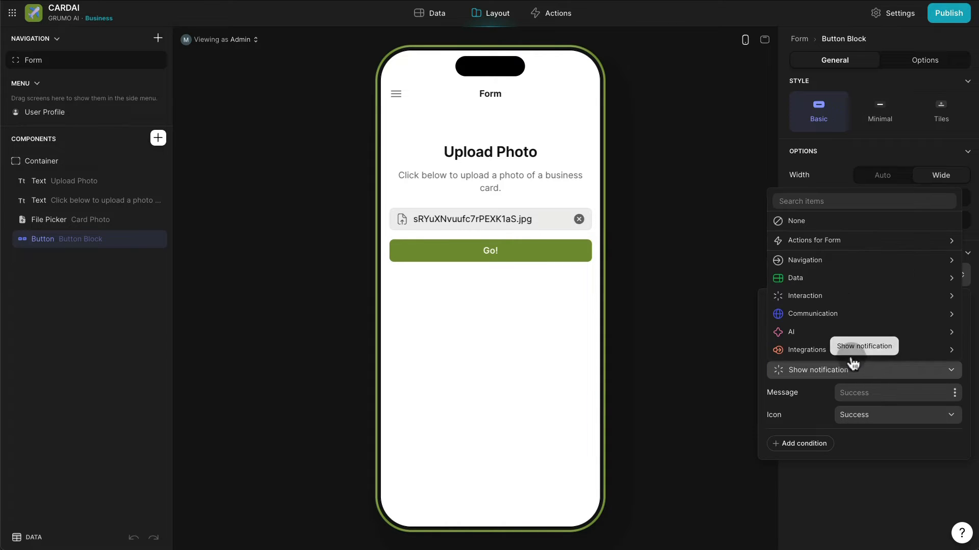
{"action": "mouse_move", "coordinate": [767, 244]}
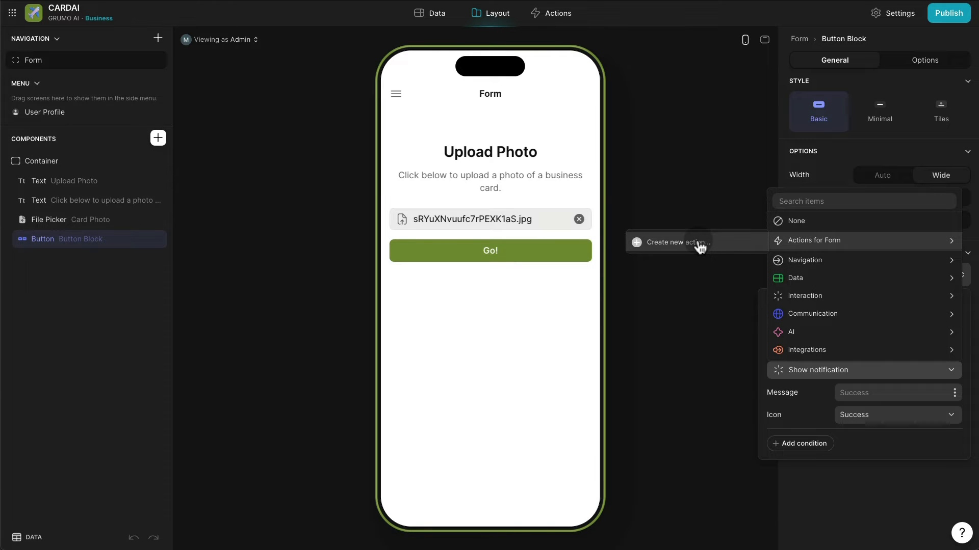
{"action": "left_click", "coordinate": [698, 242]}
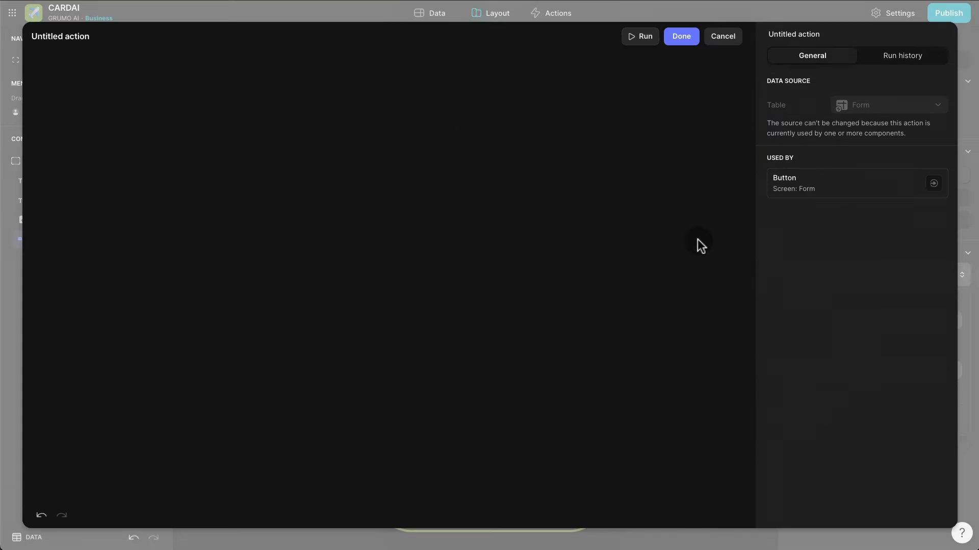
{"action": "left_click", "coordinate": [52, 36]}
{"action": "type", "text": "Form:"}
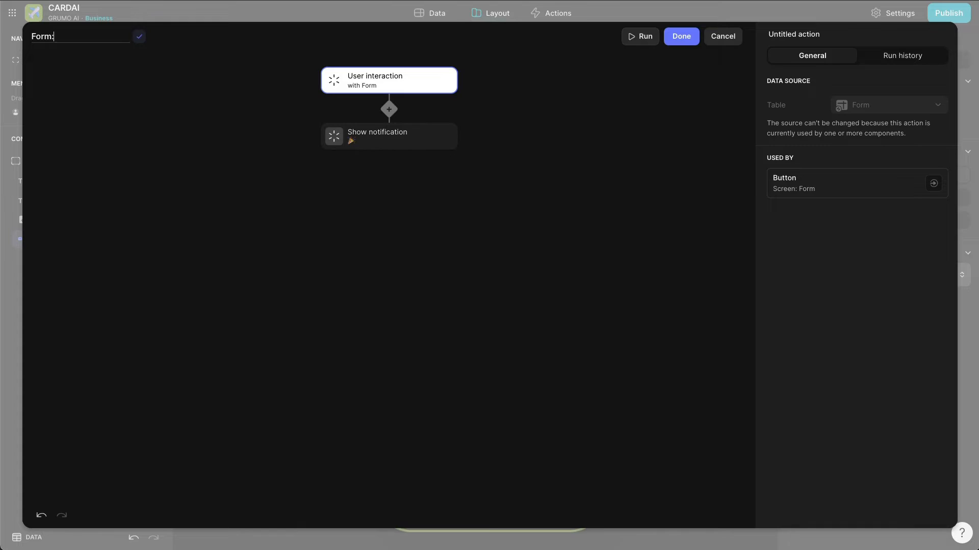
{"action": "type", "text": " Add Contact"}
{"action": "key", "text": "Return"}
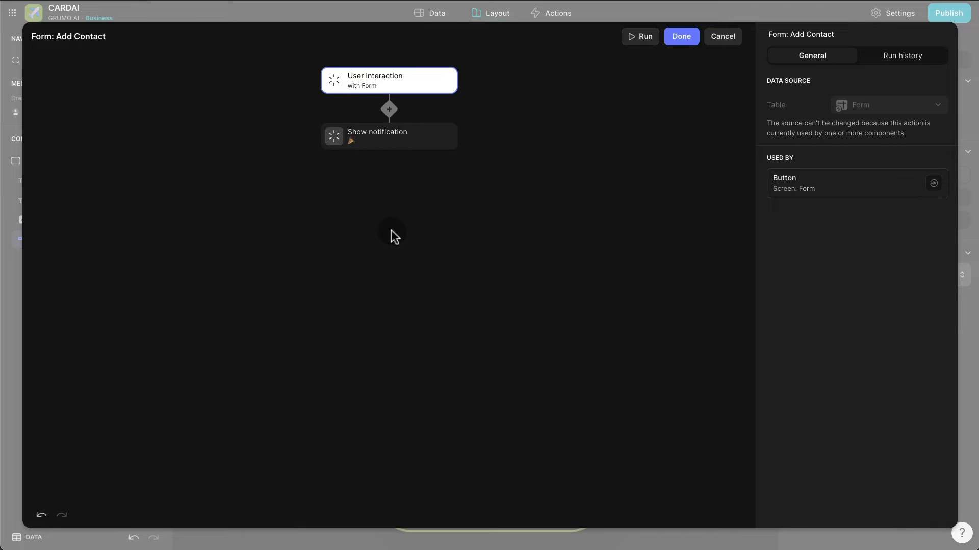
Replace the action's Show notification step with Add row targeting the Contacts table
{"action": "left_click", "coordinate": [407, 141]}
{"action": "left_click", "coordinate": [836, 86]}
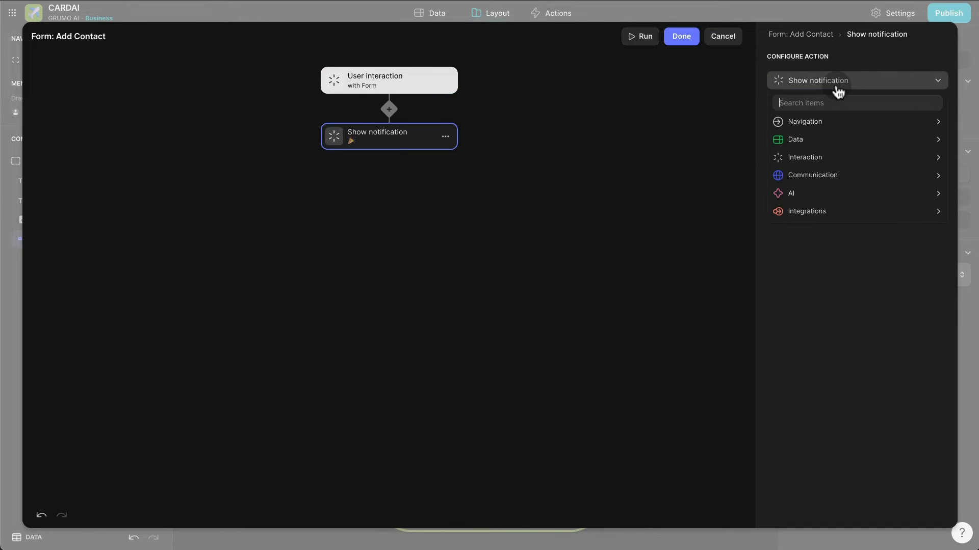
{"action": "type", "text": "add"}
{"action": "left_click", "coordinate": [845, 139]}
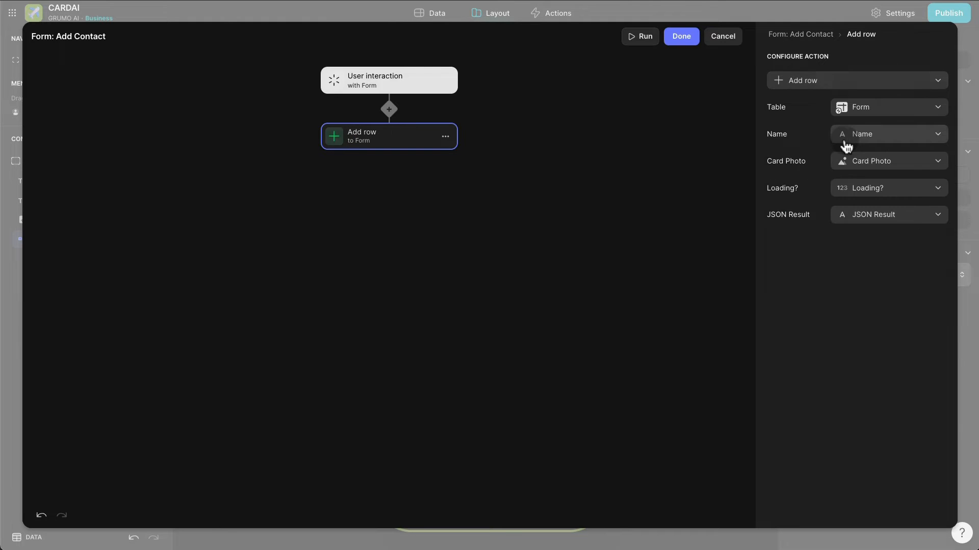
{"action": "left_click", "coordinate": [869, 119]}
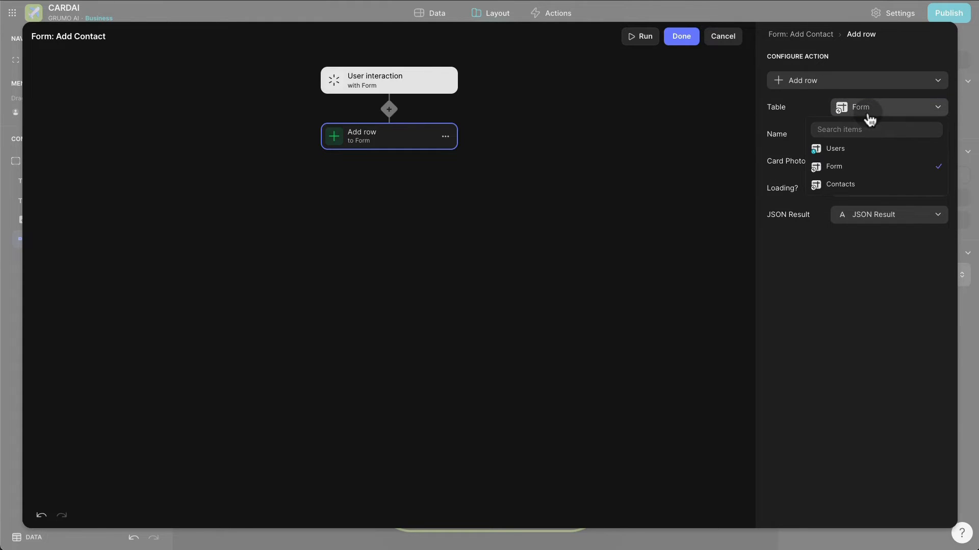
{"action": "left_click", "coordinate": [854, 185]}
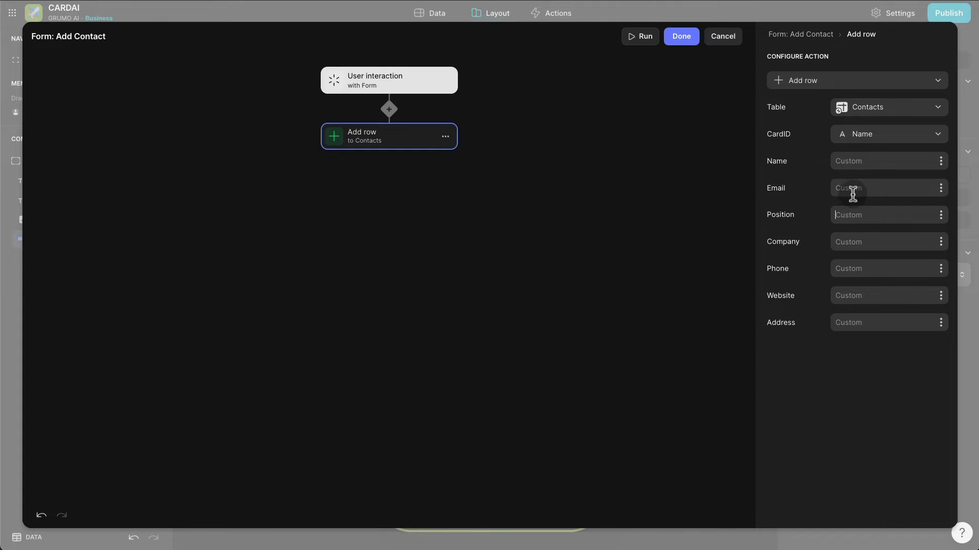
Map the new row's Name, Email, Position and Company fields to the matching Query JSON columns
{"action": "left_click", "coordinate": [941, 161]}
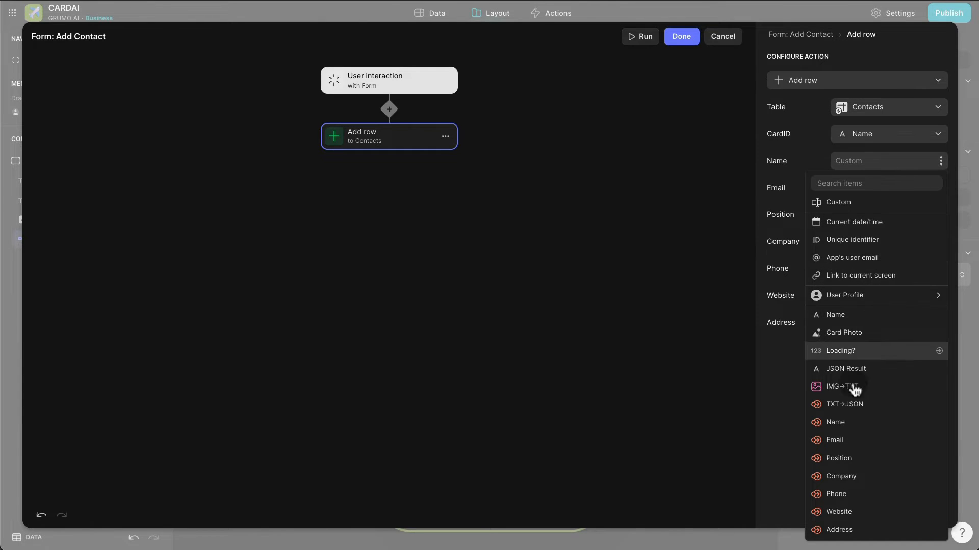
{"action": "left_click", "coordinate": [843, 422]}
{"action": "left_click", "coordinate": [941, 188]}
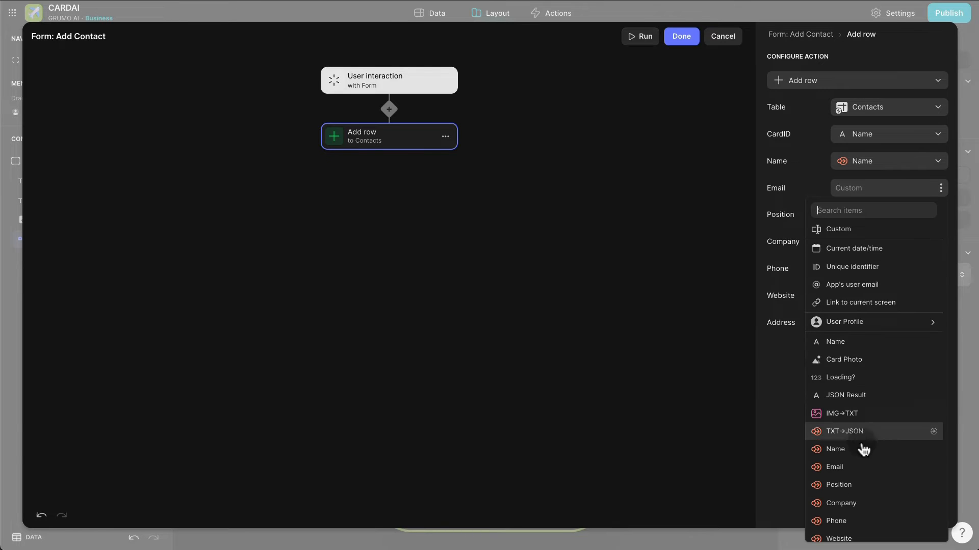
{"action": "left_click", "coordinate": [857, 468]}
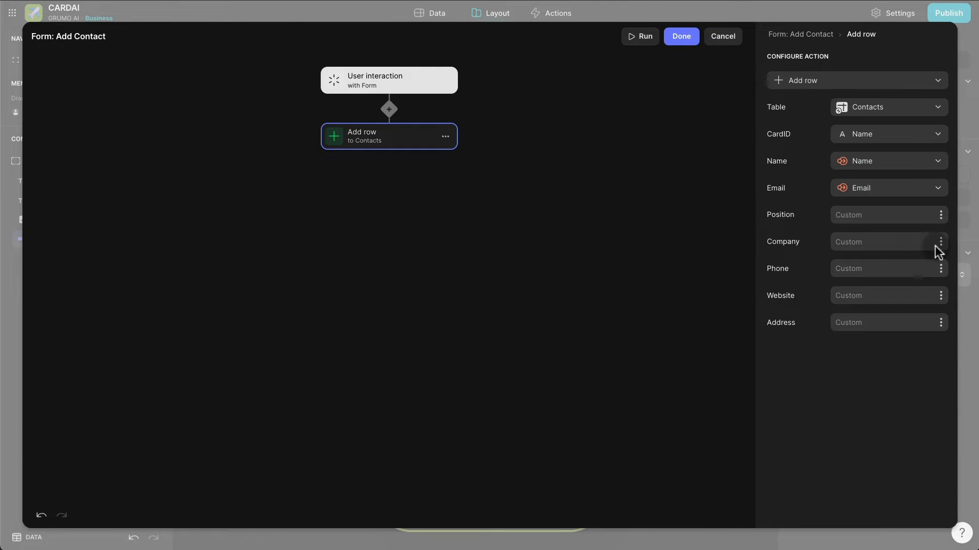
{"action": "left_click", "coordinate": [941, 215]}
{"action": "left_click", "coordinate": [861, 512]}
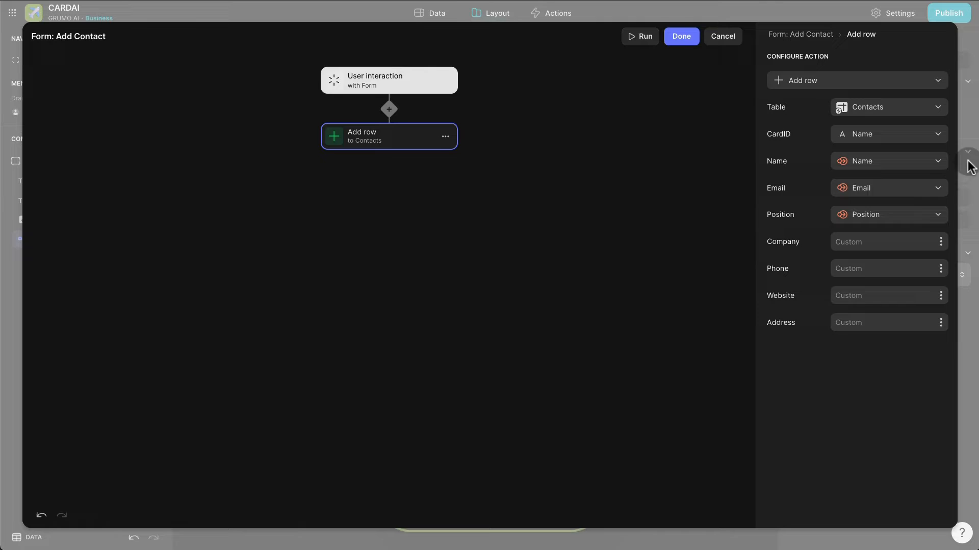
{"action": "left_click", "coordinate": [940, 241]}
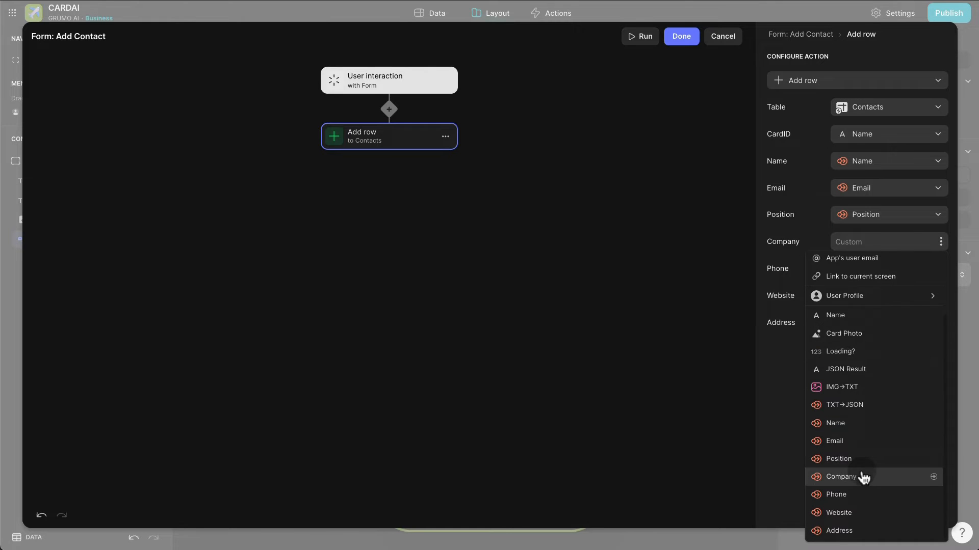
{"action": "left_click", "coordinate": [863, 477]}
Map the Phone, Website and Address fields to their matching Query JSON columns and save the action
{"action": "left_click", "coordinate": [941, 269]}
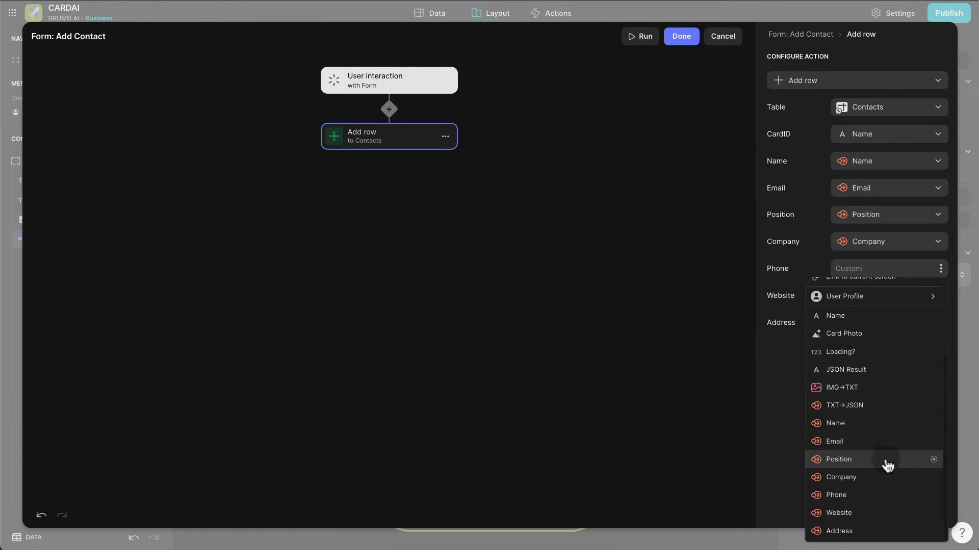
{"action": "left_click", "coordinate": [873, 499]}
{"action": "left_click", "coordinate": [941, 295]}
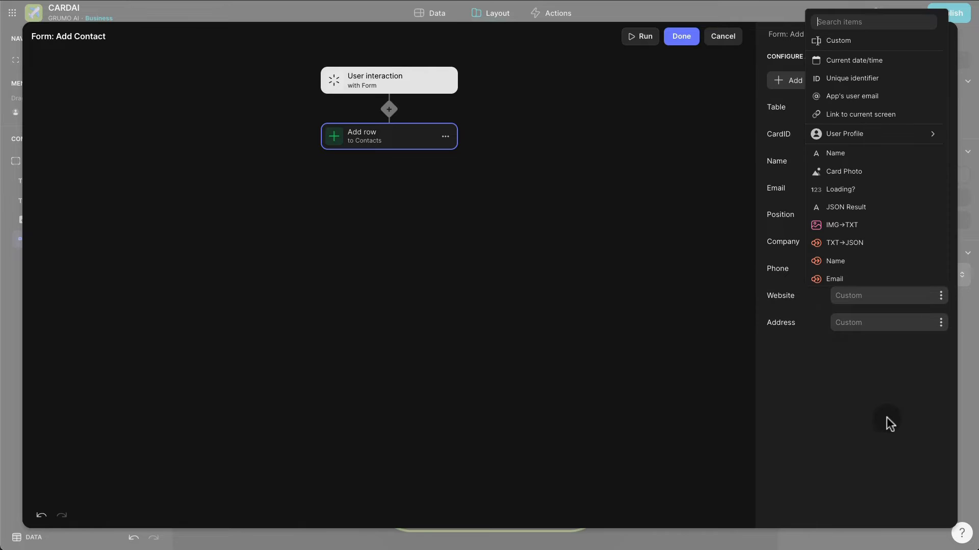
{"action": "scroll", "coordinate": [846, 235], "scroll_direction": "down", "scroll_amount": 2}
{"action": "left_click", "coordinate": [843, 256]}
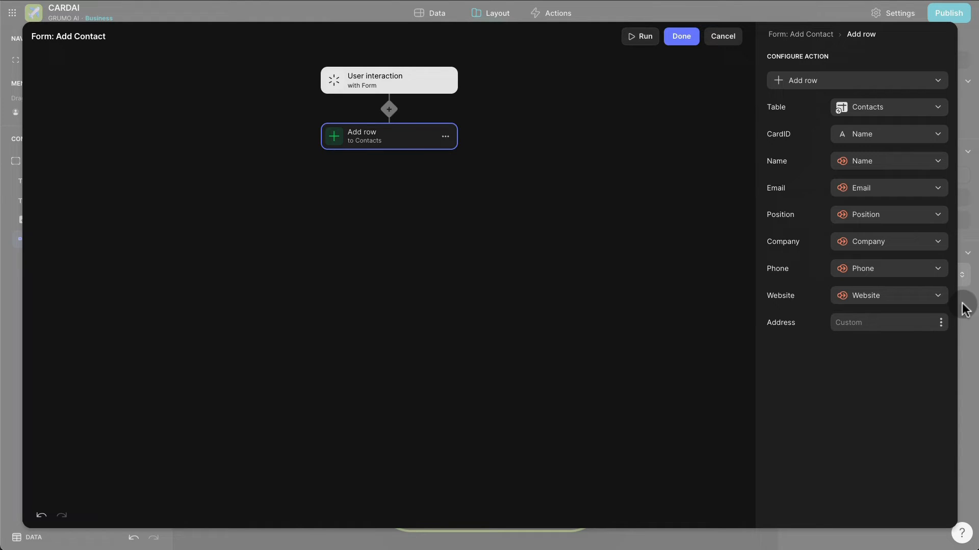
{"action": "left_click", "coordinate": [941, 322]}
{"action": "scroll", "coordinate": [925, 227], "scroll_direction": "down", "scroll_amount": 1}
{"action": "scroll", "coordinate": [907, 245], "scroll_direction": "down", "scroll_amount": 3}
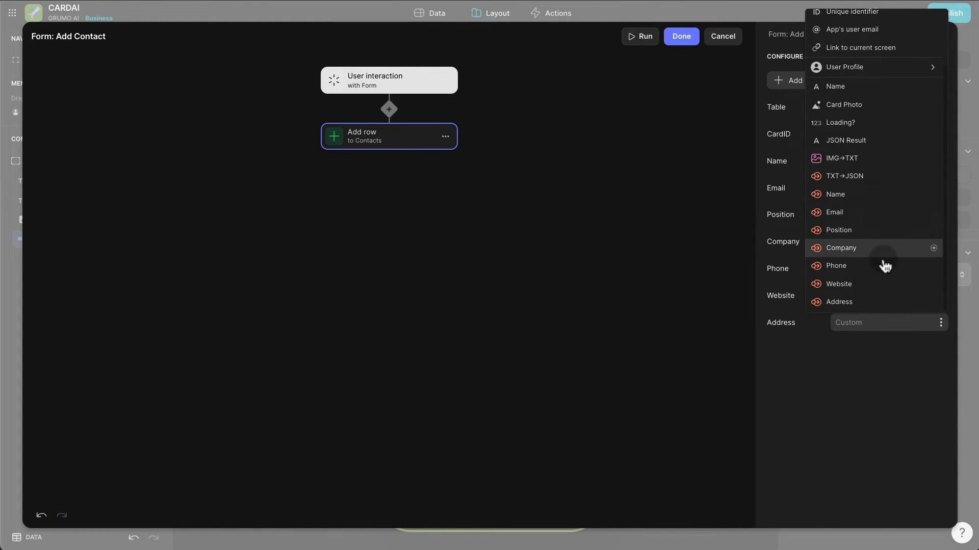
{"action": "left_click", "coordinate": [856, 301]}
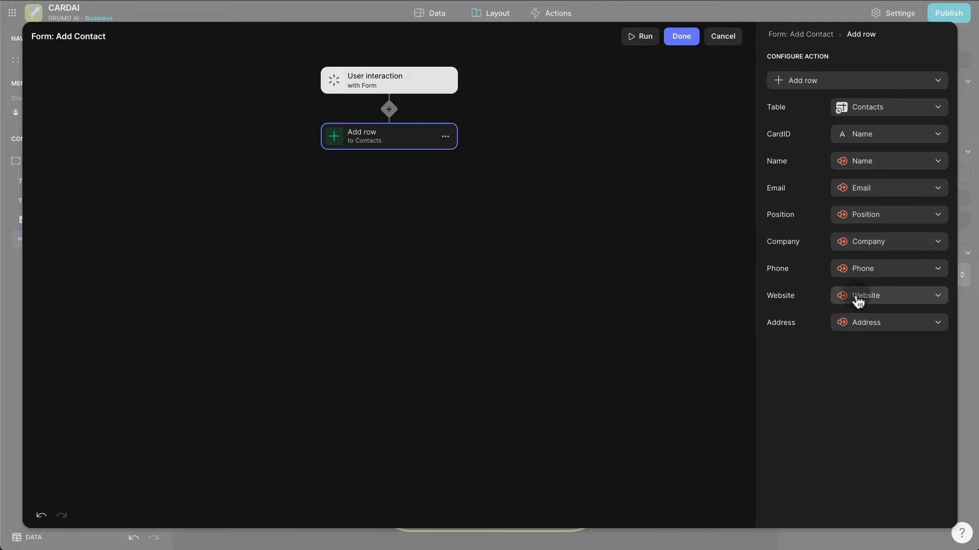
{"action": "left_click", "coordinate": [689, 40]}
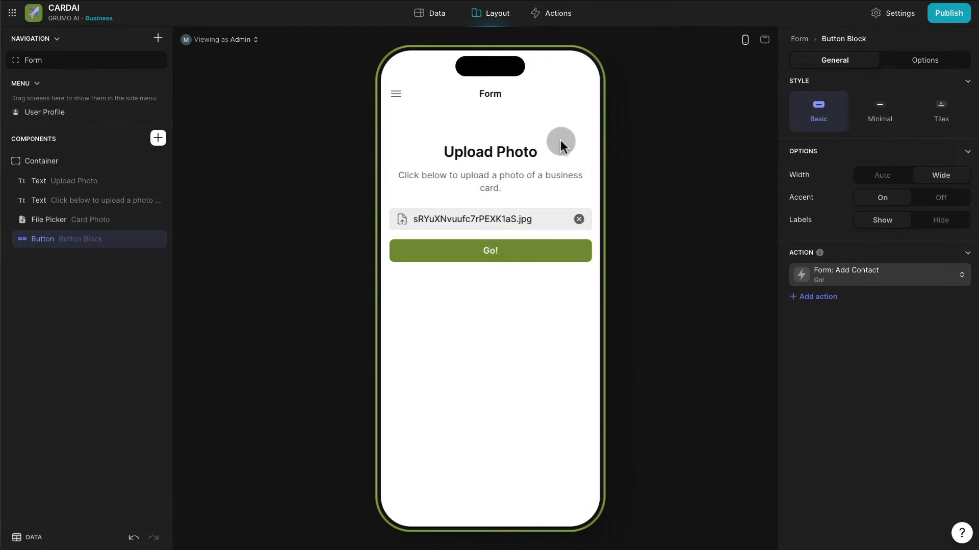
Run the Go! button in the app preview and check the Contacts table for the added contact
{"action": "left_click", "coordinate": [534, 250]}
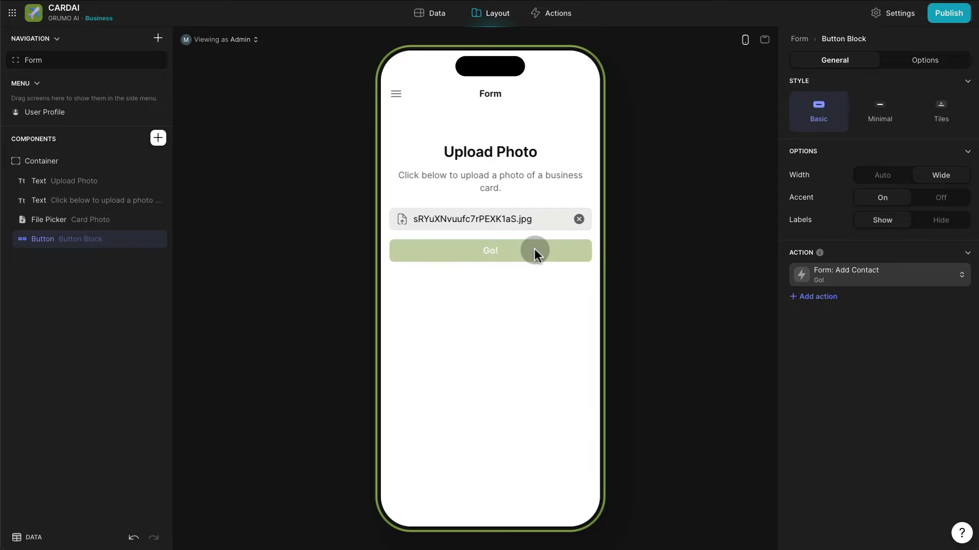
{"action": "left_click", "coordinate": [432, 13]}
{"action": "left_click", "coordinate": [139, 104]}
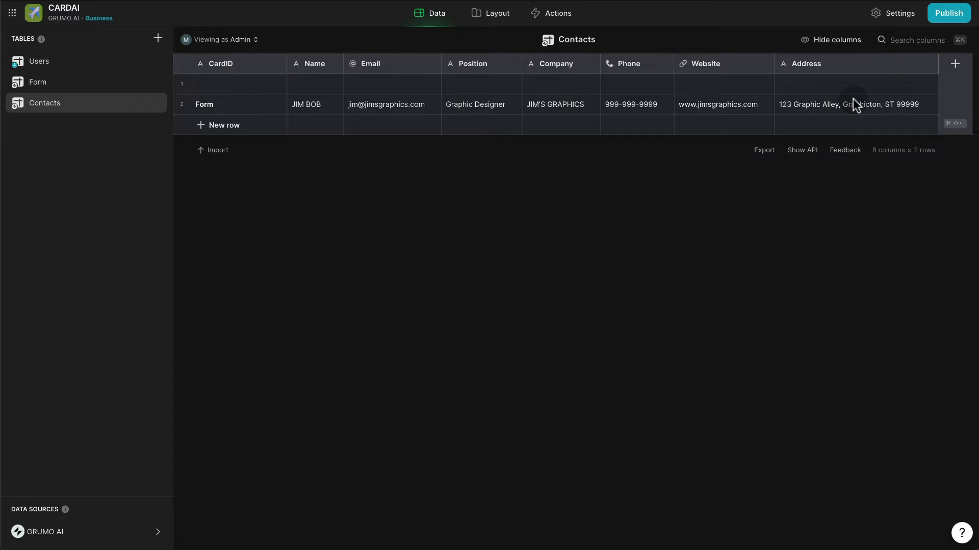
Delete the empty first row from the Contacts table
{"action": "left_click", "coordinate": [183, 85]}
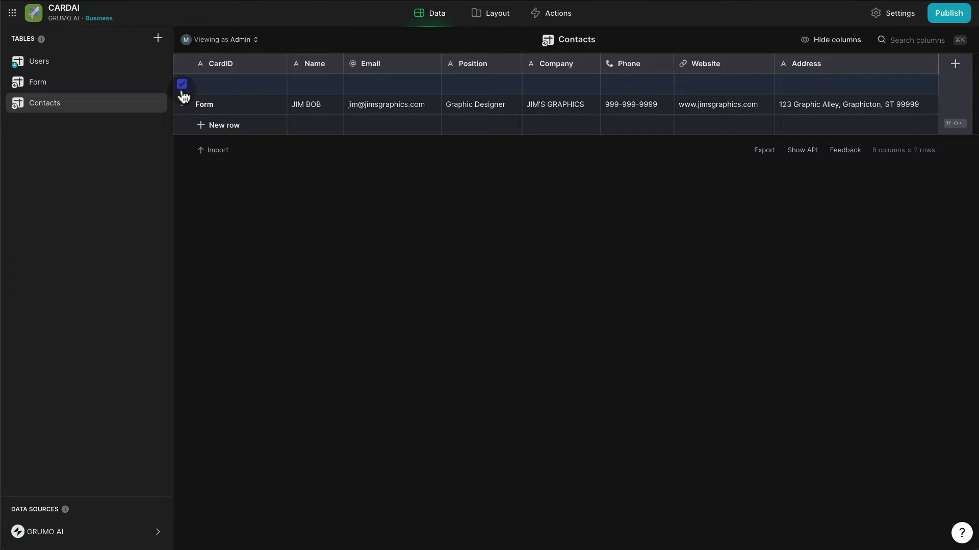
{"action": "key", "text": "Delete"}
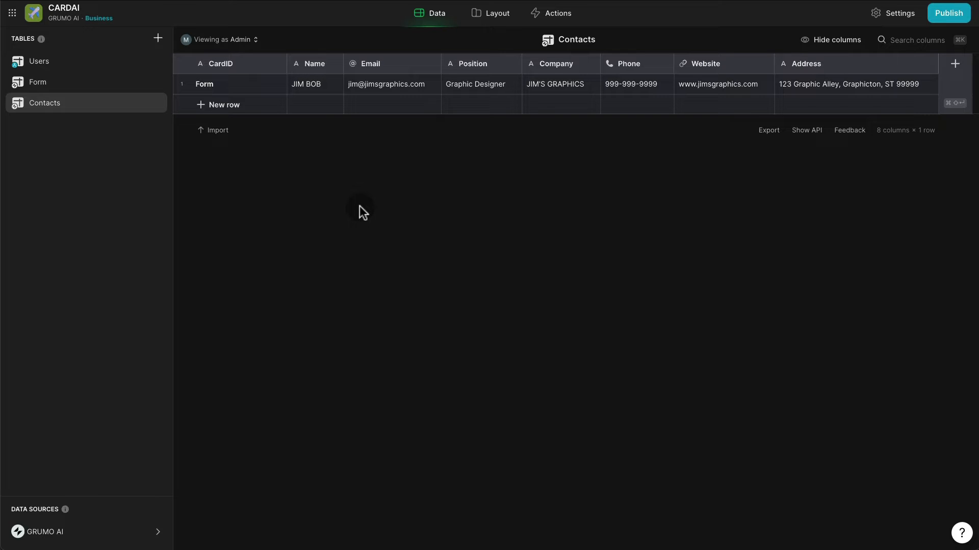
Add a user-specific text column named Card ID to the Users table
{"action": "left_click", "coordinate": [70, 68]}
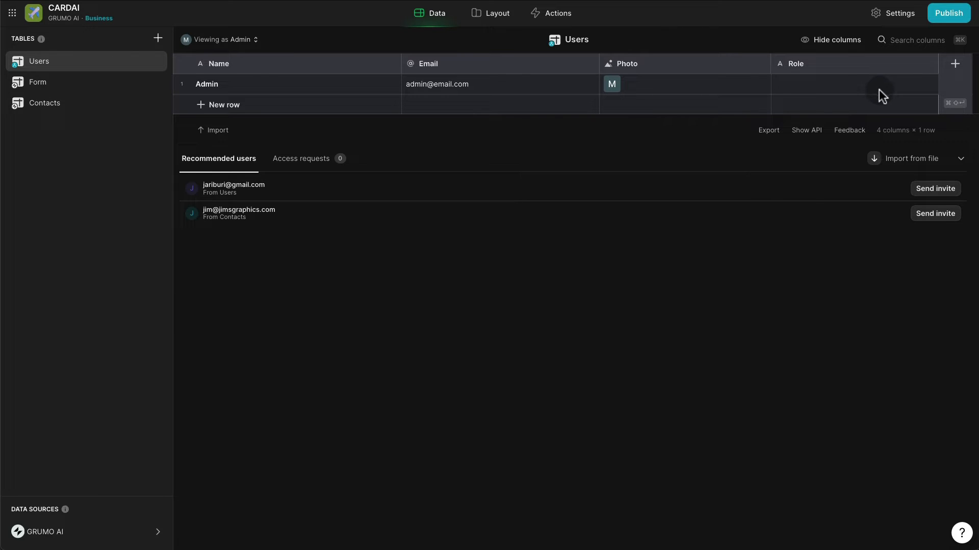
{"action": "left_click", "coordinate": [955, 65]}
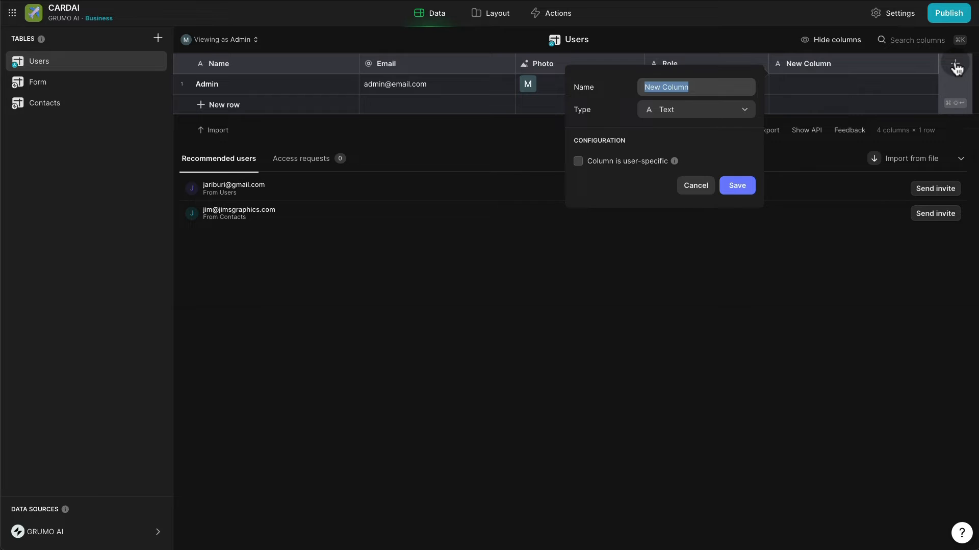
{"action": "type", "text": "Card ID"}
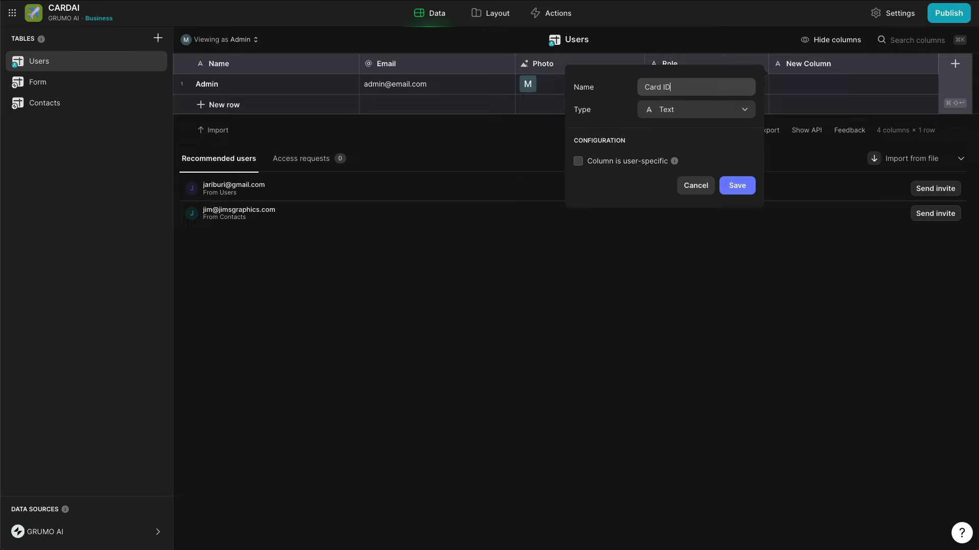
{"action": "left_click", "coordinate": [615, 168]}
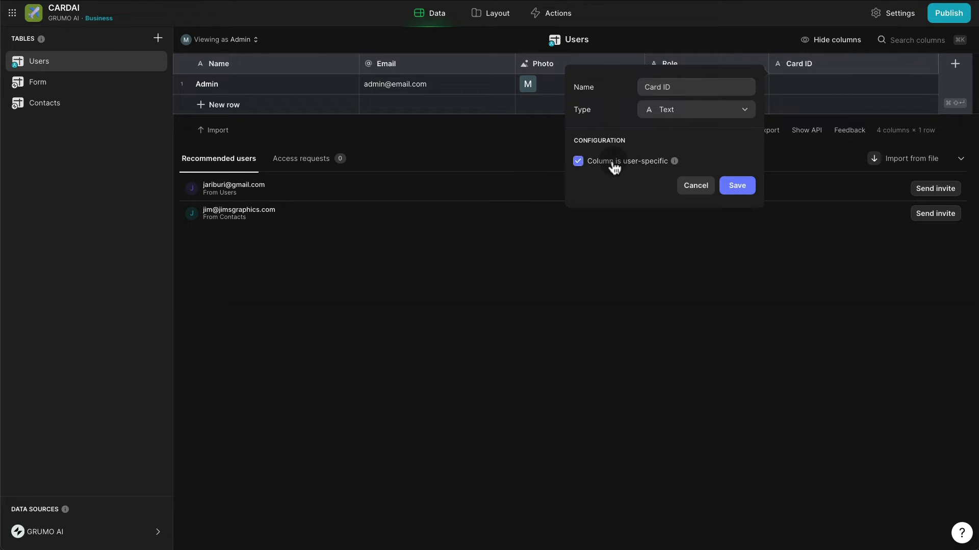
{"action": "left_click", "coordinate": [745, 190]}
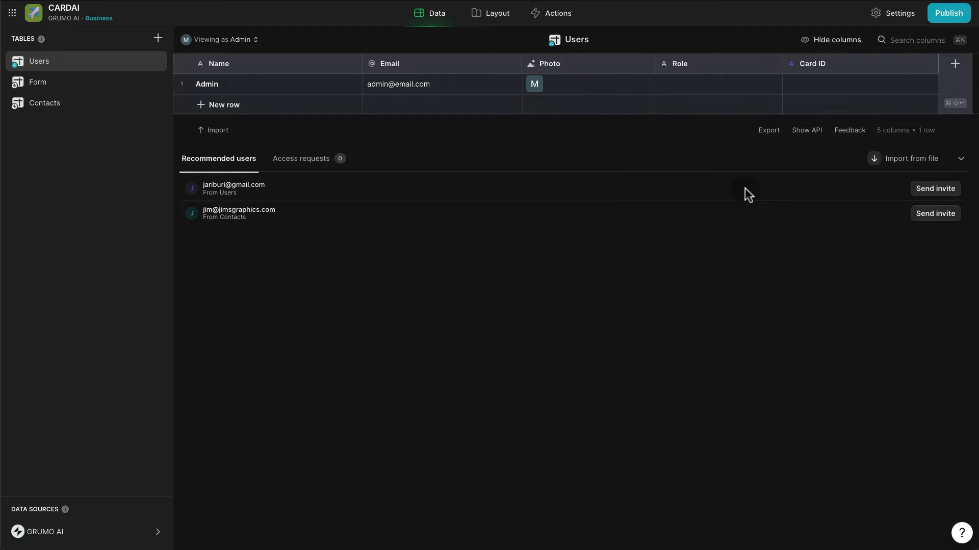
Start a new Users column named Contact REL with the Relation type
{"action": "left_click", "coordinate": [955, 65]}
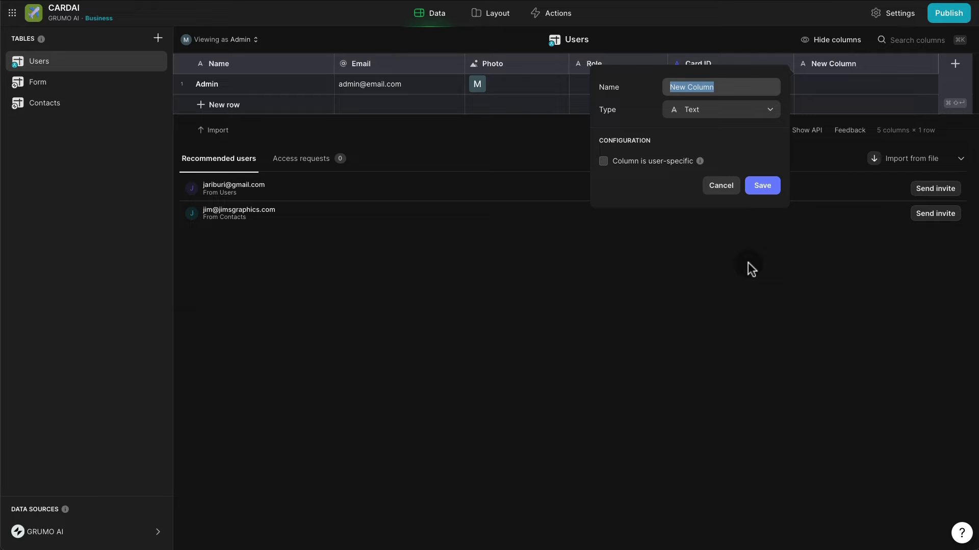
{"action": "type", "text": "Contact REL"}
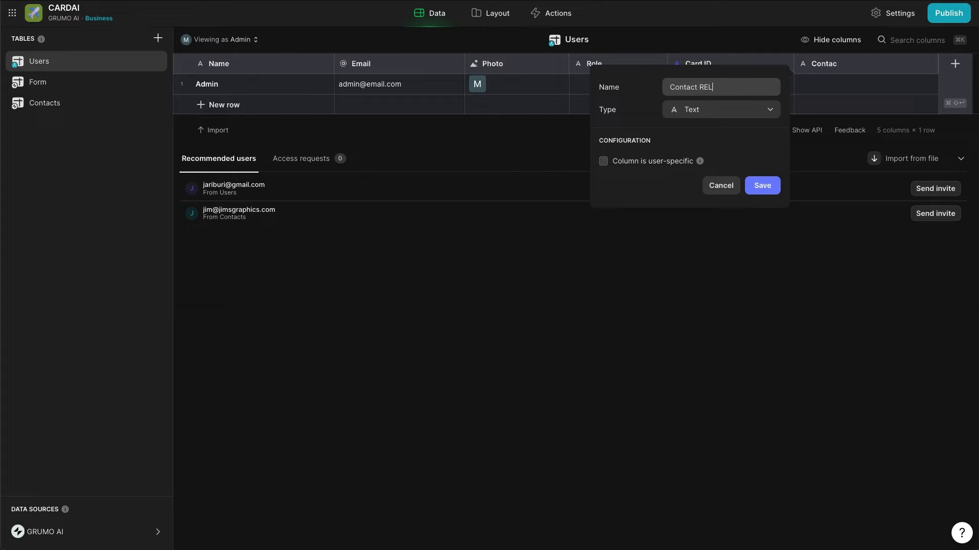
{"action": "left_click", "coordinate": [729, 110]}
{"action": "type", "text": "rek"}
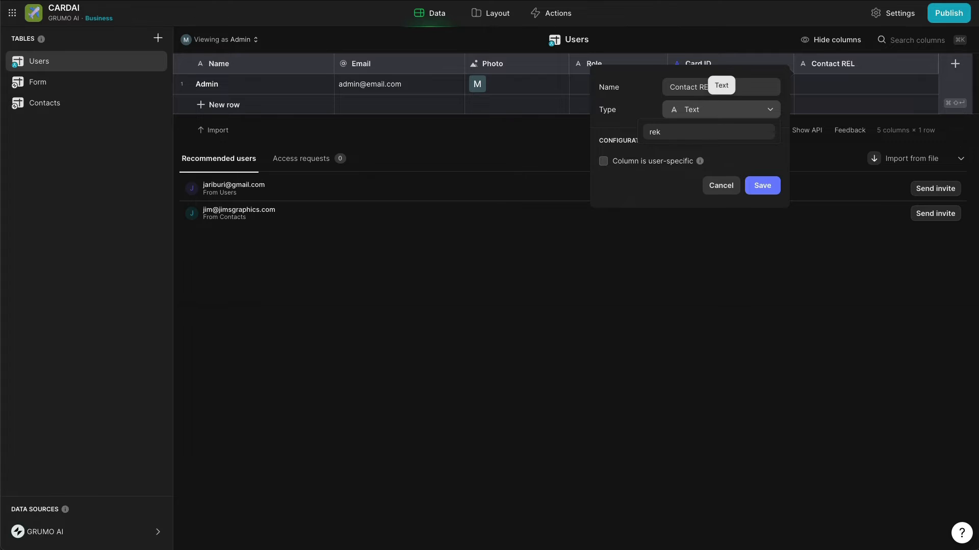
{"action": "key", "text": "BackSpace"}
{"action": "type", "text": "l"}
{"action": "left_click", "coordinate": [715, 152]}
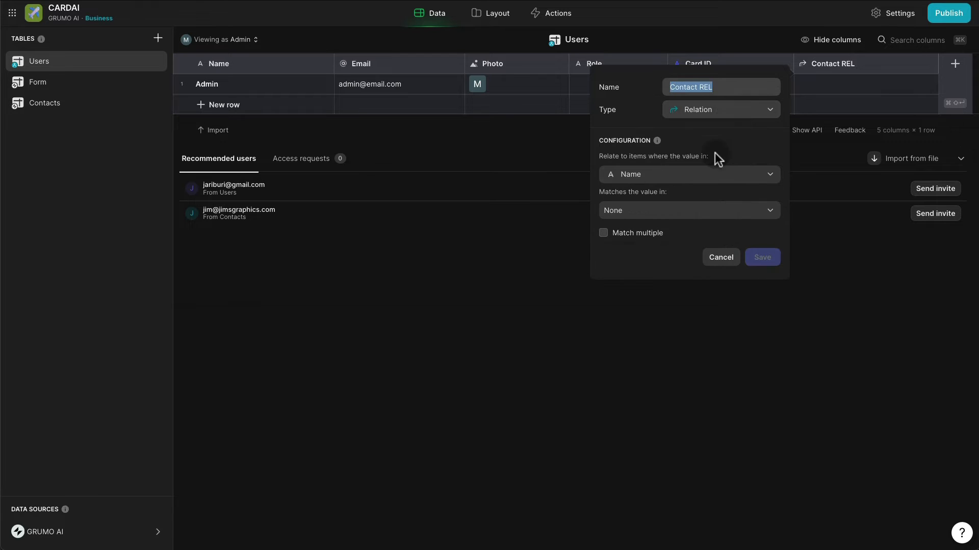
Relate the Users table's Card ID to CardID in the Contacts table and save the relation column
{"action": "left_click", "coordinate": [710, 176]}
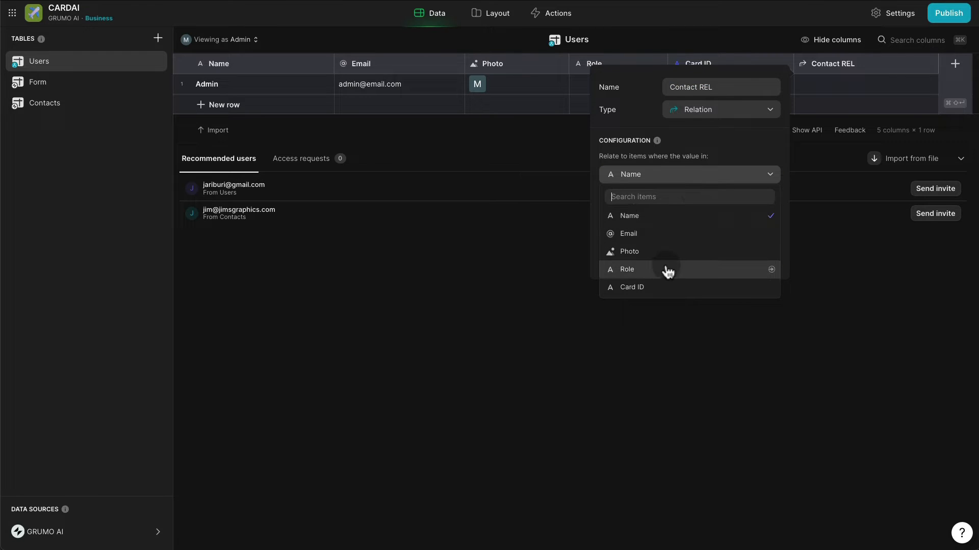
{"action": "left_click", "coordinate": [656, 286]}
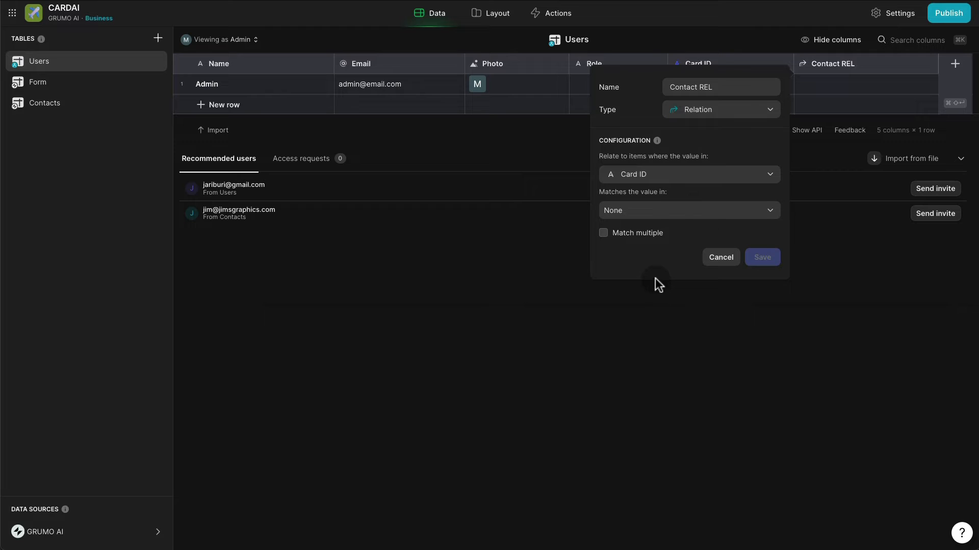
{"action": "left_click", "coordinate": [699, 213]}
{"action": "mouse_move", "coordinate": [686, 286]}
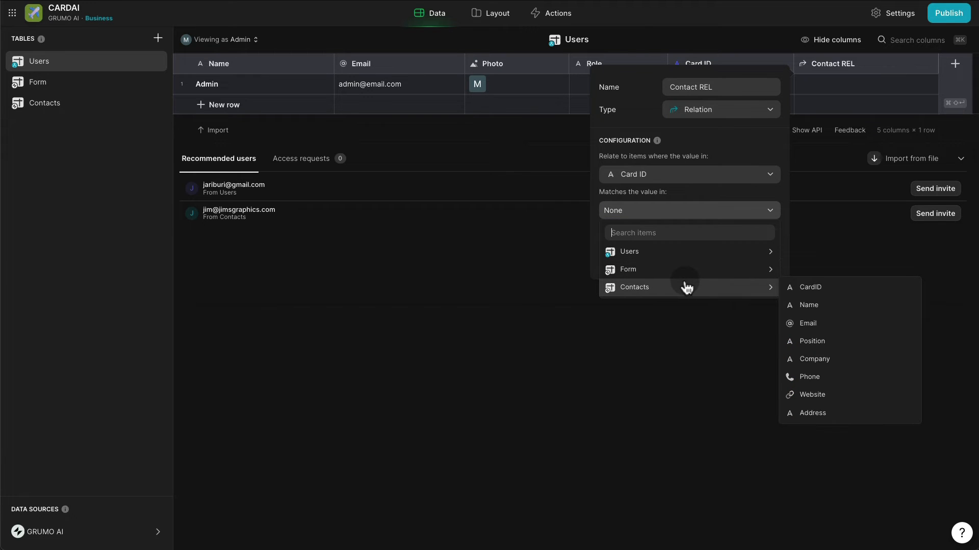
{"action": "left_click", "coordinate": [799, 286]}
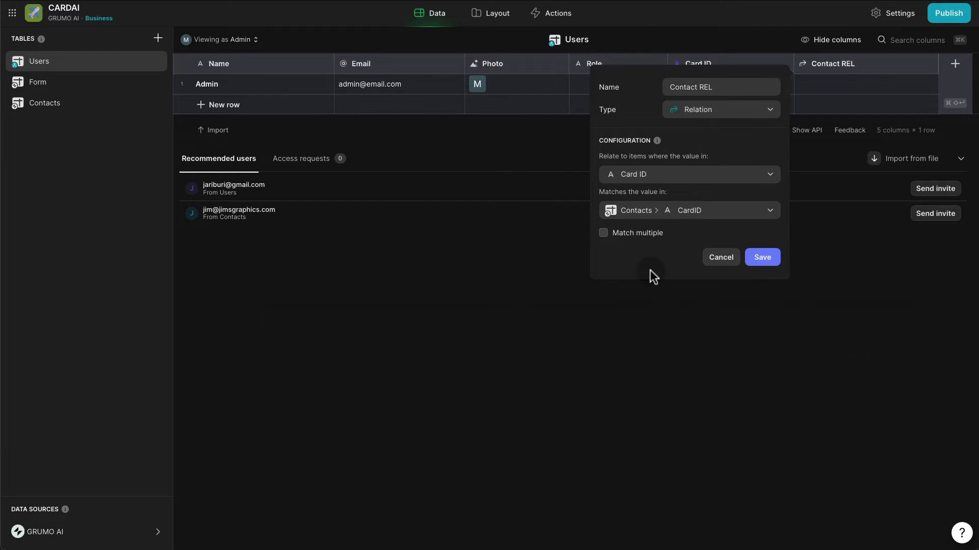
{"action": "left_click", "coordinate": [762, 257]}
Add a Set column values step to the Form: Add Contact action and place it before Add row
{"action": "left_click", "coordinate": [561, 15]}
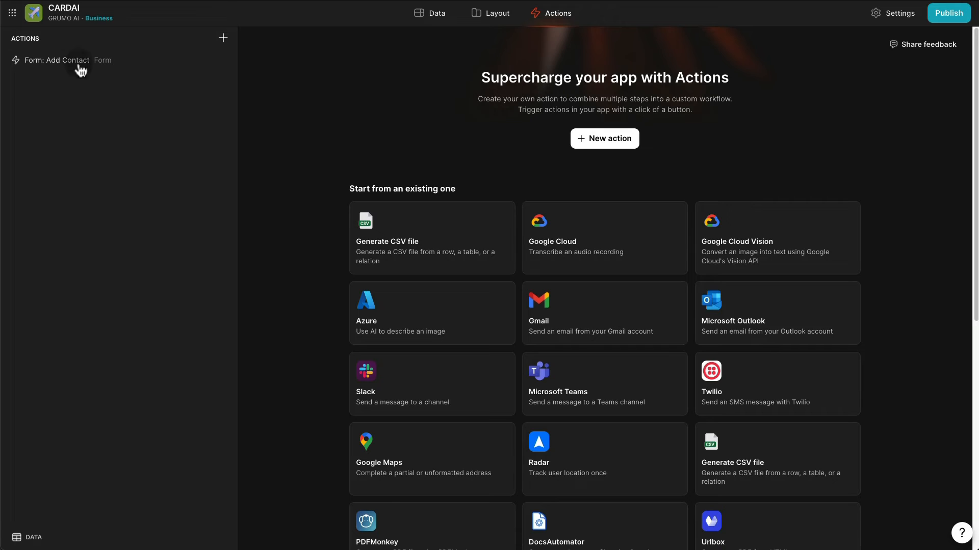
{"action": "left_click", "coordinate": [29, 62]}
{"action": "left_click", "coordinate": [508, 158]}
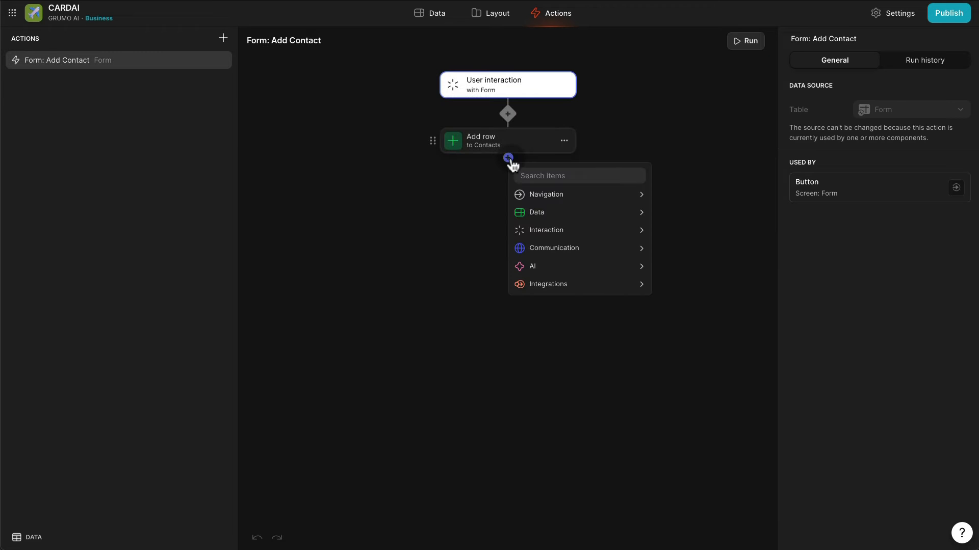
{"action": "type", "text": "set"}
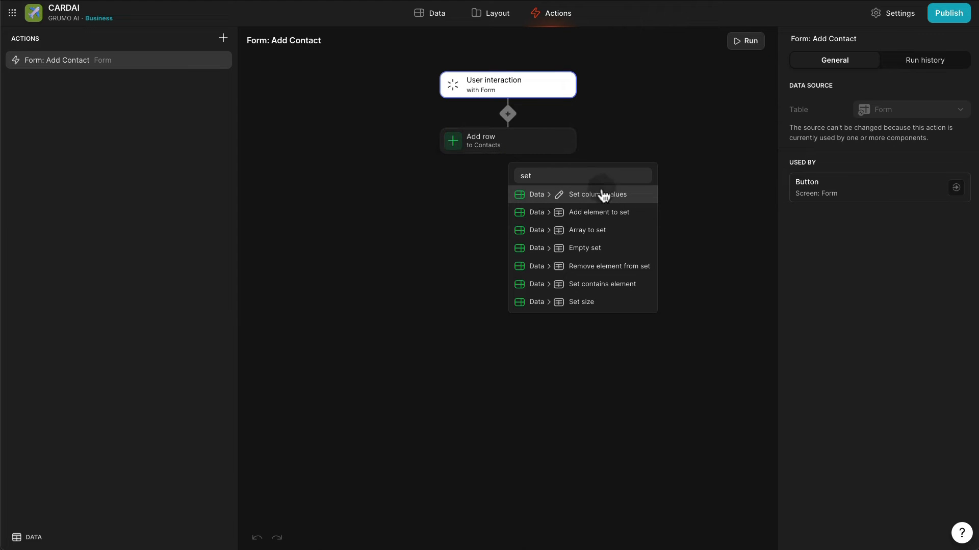
{"action": "left_click", "coordinate": [610, 198]}
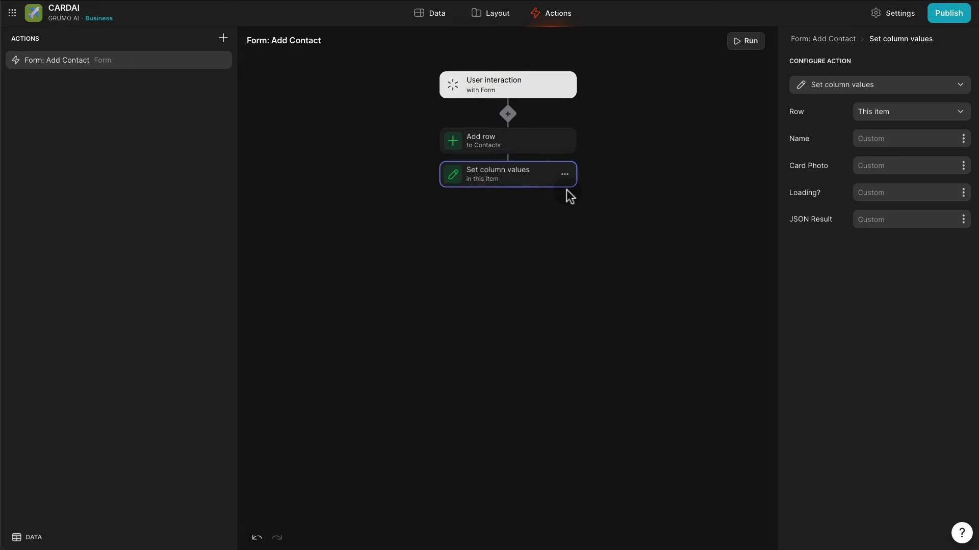
{"action": "left_click_drag", "start_coordinate": [523, 179], "coordinate": [519, 145]}
Point the Set column values step at the user profile row and set its Card ID to Unique identifier
{"action": "left_click", "coordinate": [869, 118]}
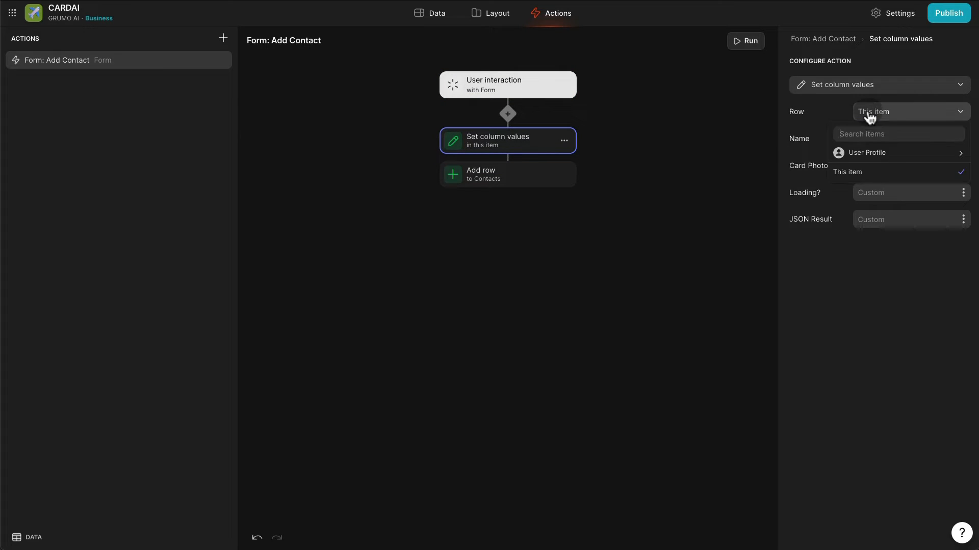
{"action": "mouse_move", "coordinate": [870, 155]}
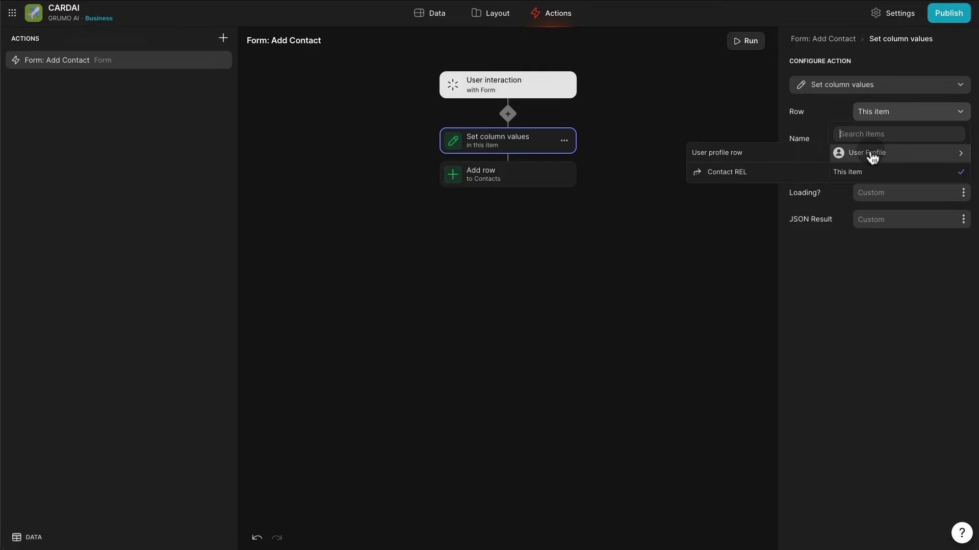
{"action": "left_click", "coordinate": [767, 159]}
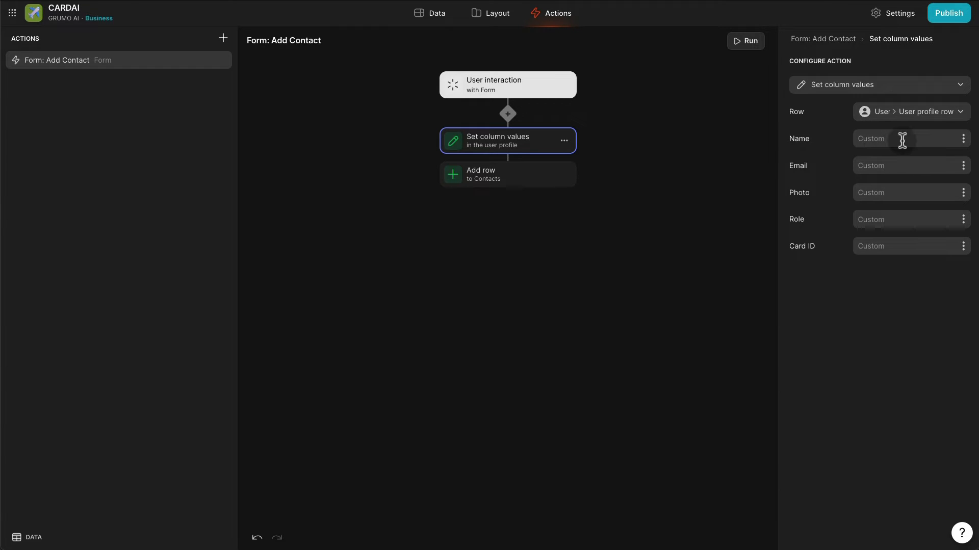
{"action": "left_click", "coordinate": [962, 247]}
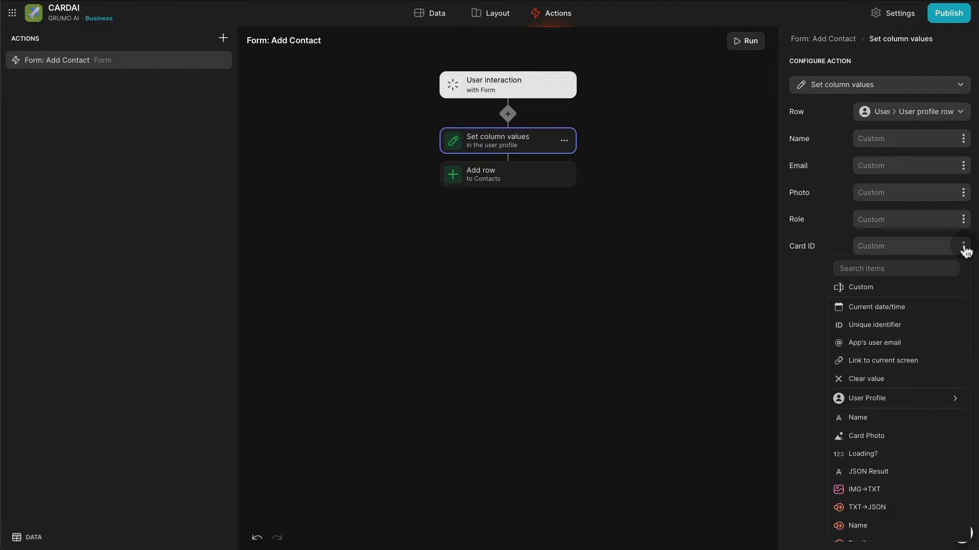
{"action": "left_click", "coordinate": [899, 334]}
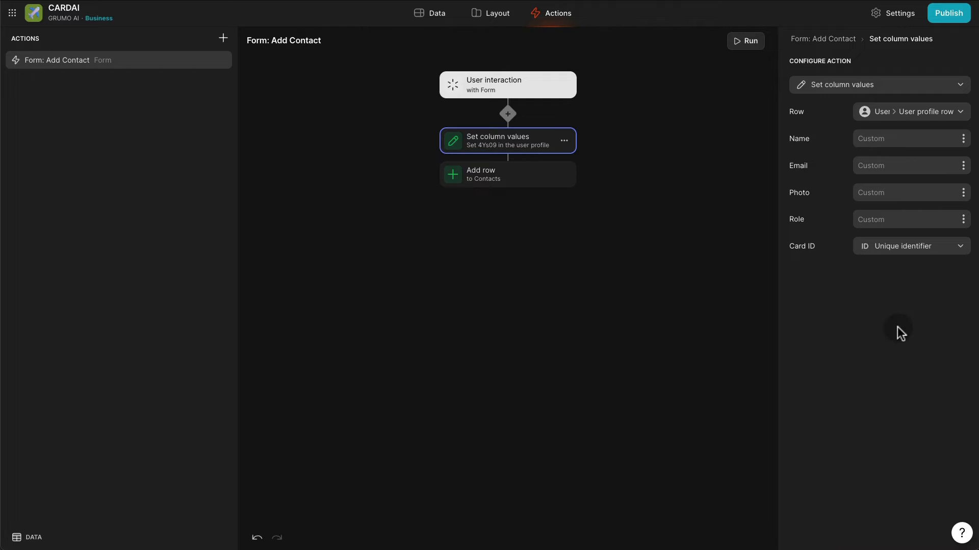
{"action": "left_click", "coordinate": [634, 252]}
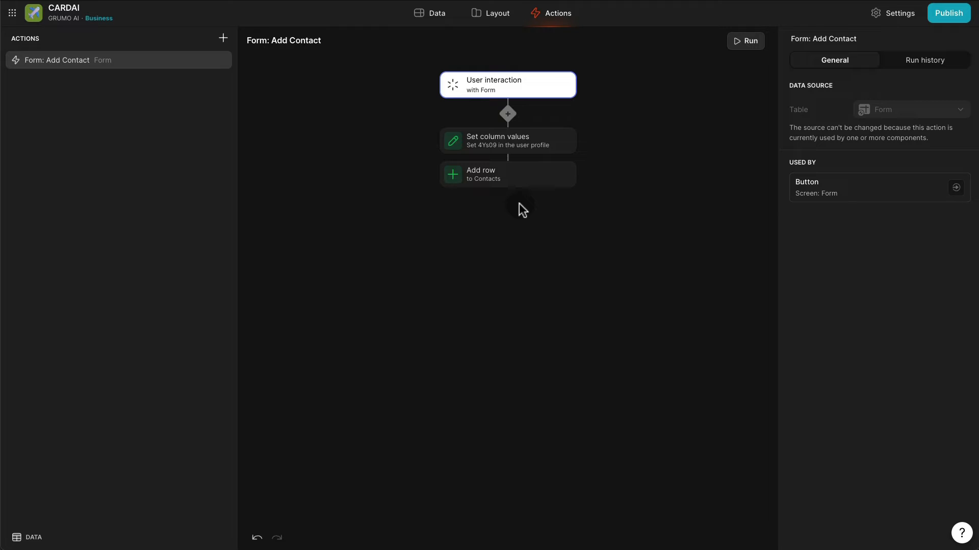
Add a Show detail screen step after Add row, using the user profile's Contact REL as its data
{"action": "left_click", "coordinate": [508, 193]}
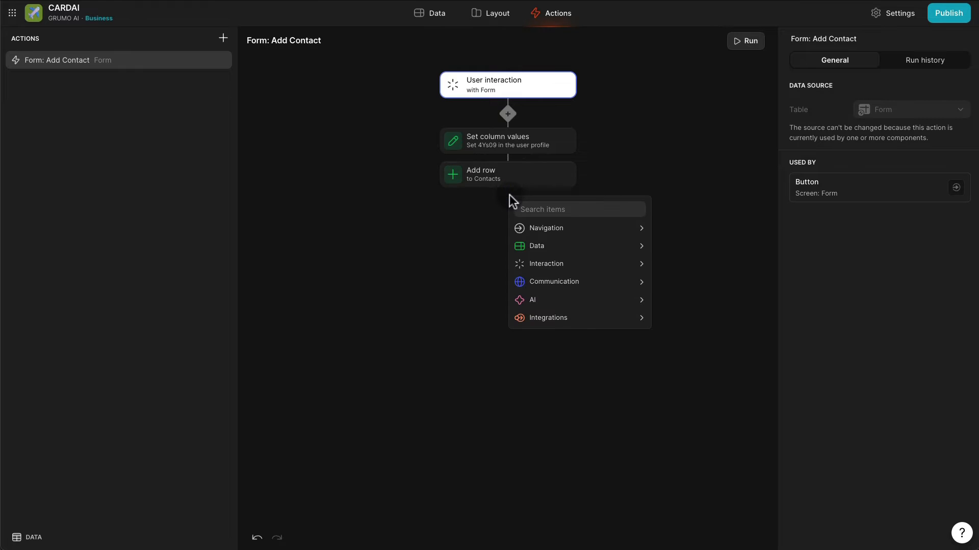
{"action": "type", "text": "det"}
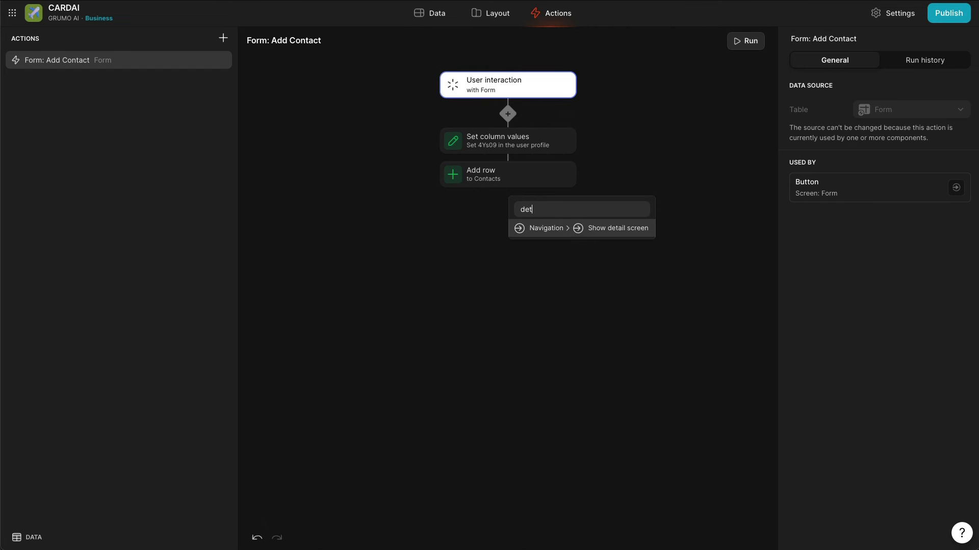
{"action": "left_click", "coordinate": [625, 236]}
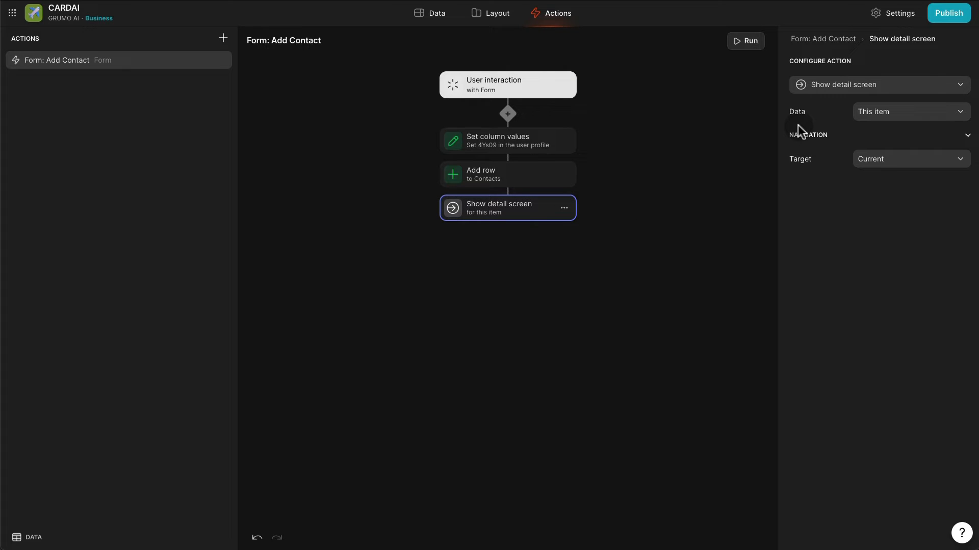
{"action": "left_click", "coordinate": [891, 117]}
{"action": "mouse_move", "coordinate": [892, 153]}
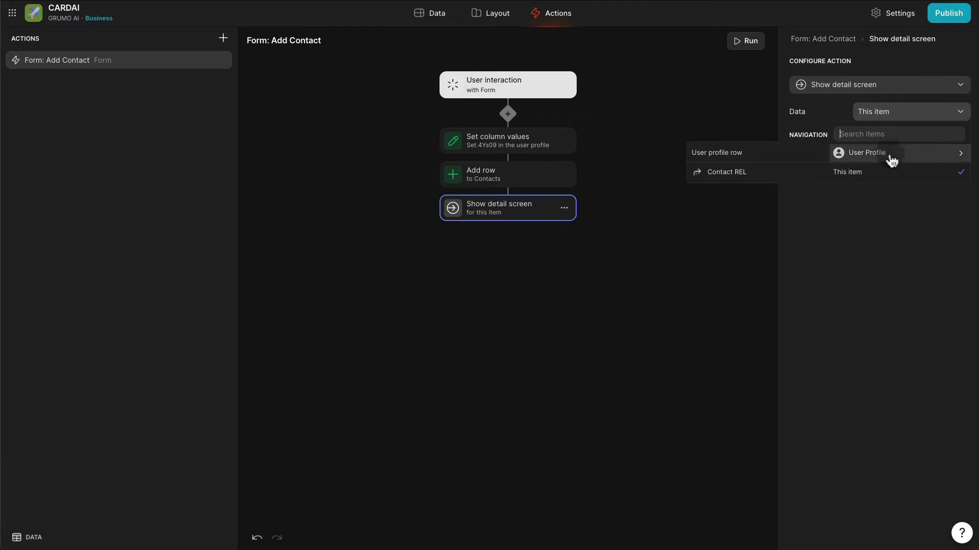
{"action": "left_click", "coordinate": [777, 170]}
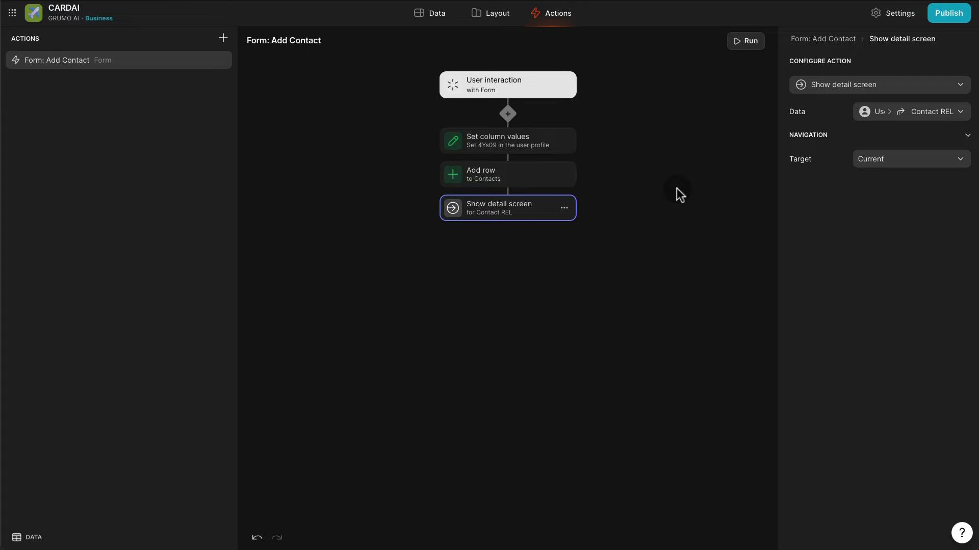
Set the Add row step's CardID to the user profile's Card ID and review it against the Set column values step
{"action": "left_click", "coordinate": [539, 179]}
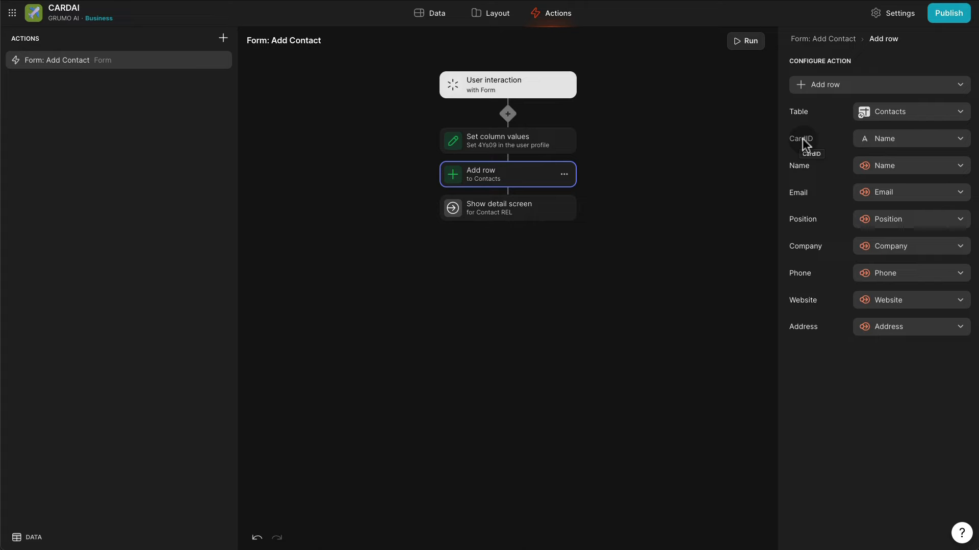
{"action": "left_click", "coordinate": [900, 146]}
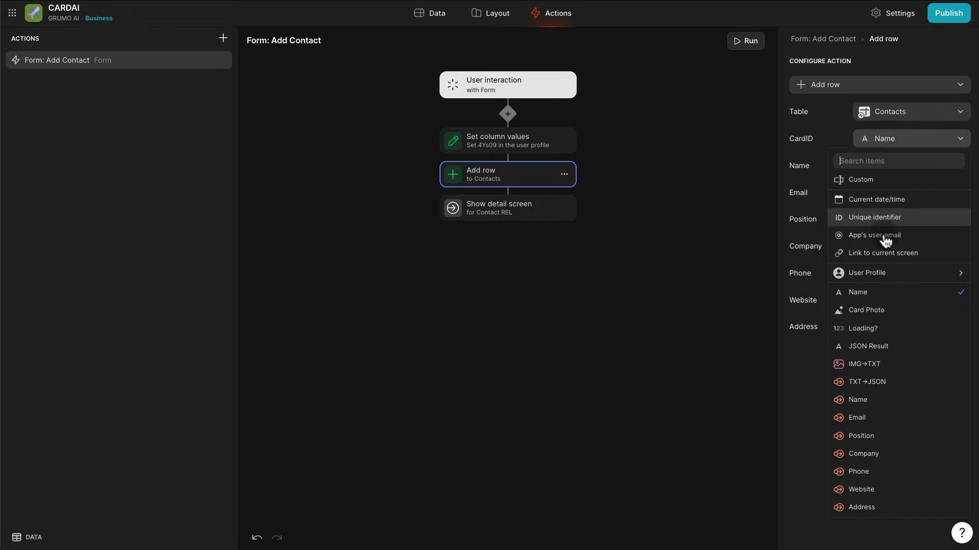
{"action": "mouse_move", "coordinate": [876, 272]}
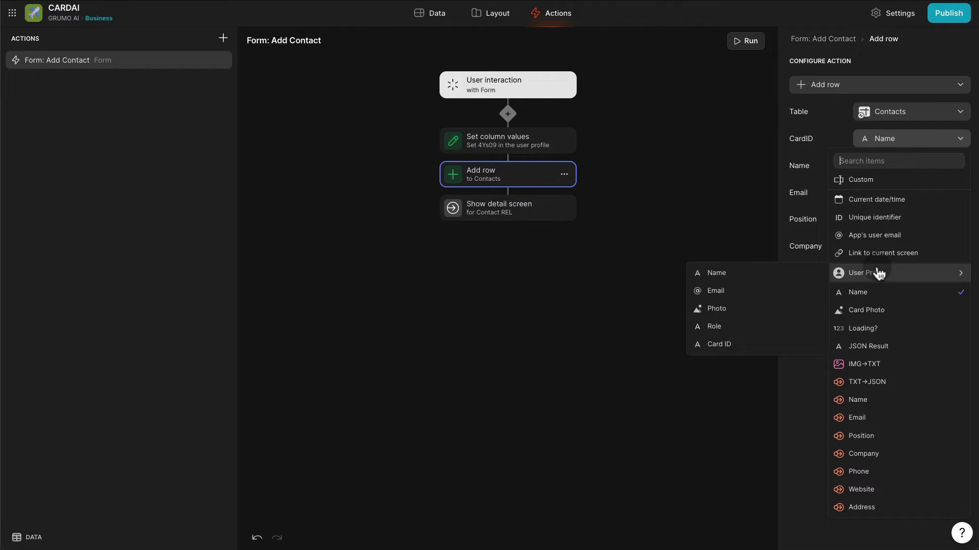
{"action": "left_click", "coordinate": [745, 346]}
{"action": "left_click", "coordinate": [713, 307]}
{"action": "left_click", "coordinate": [539, 145]}
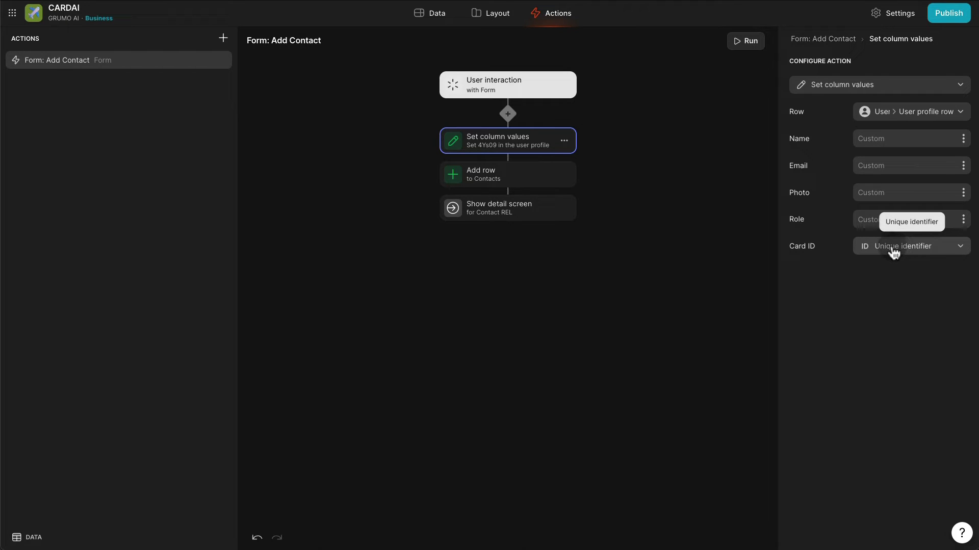
{"action": "left_click", "coordinate": [542, 178]}
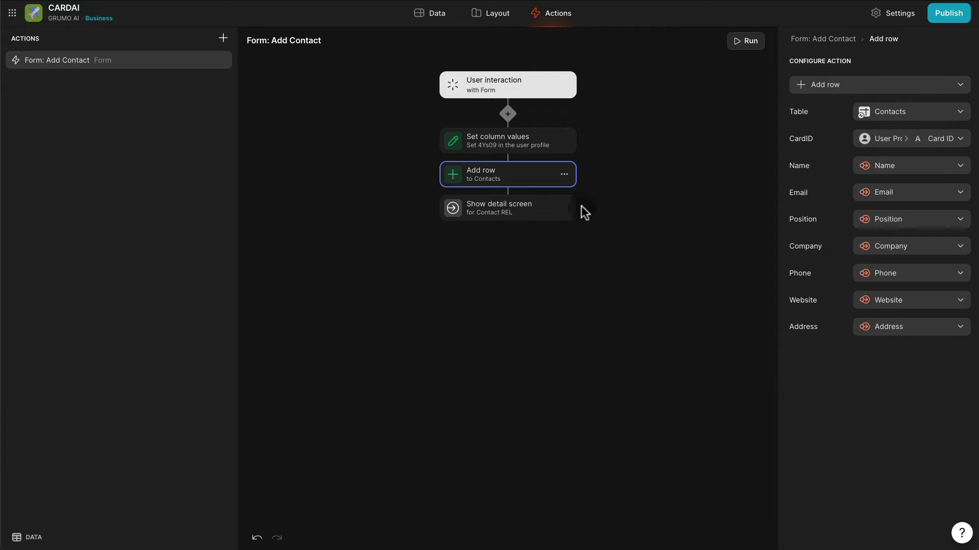
Review the Show detail screen step, return to the form layout and run its Go! button with the uploaded photo
{"action": "left_click", "coordinate": [539, 215]}
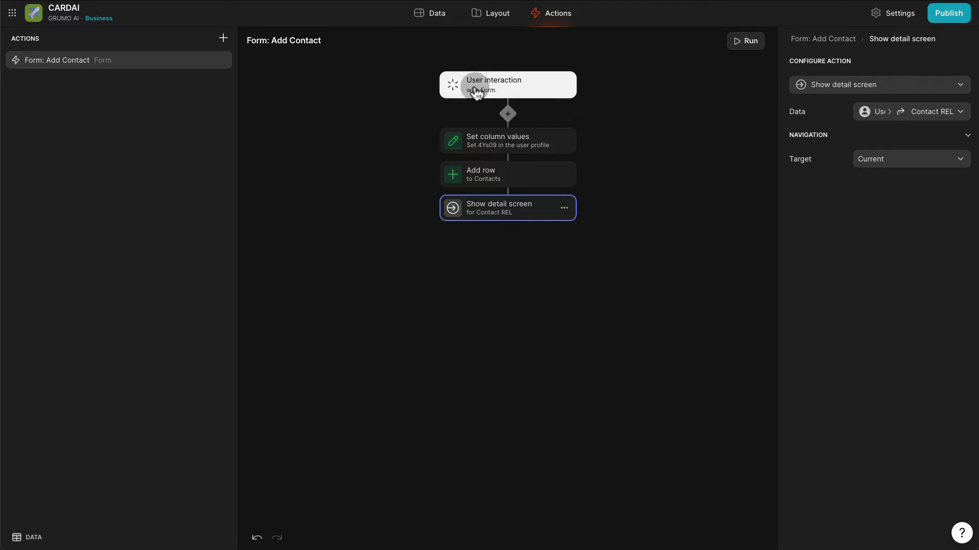
{"action": "left_click", "coordinate": [449, 84]}
{"action": "left_click", "coordinate": [502, 15]}
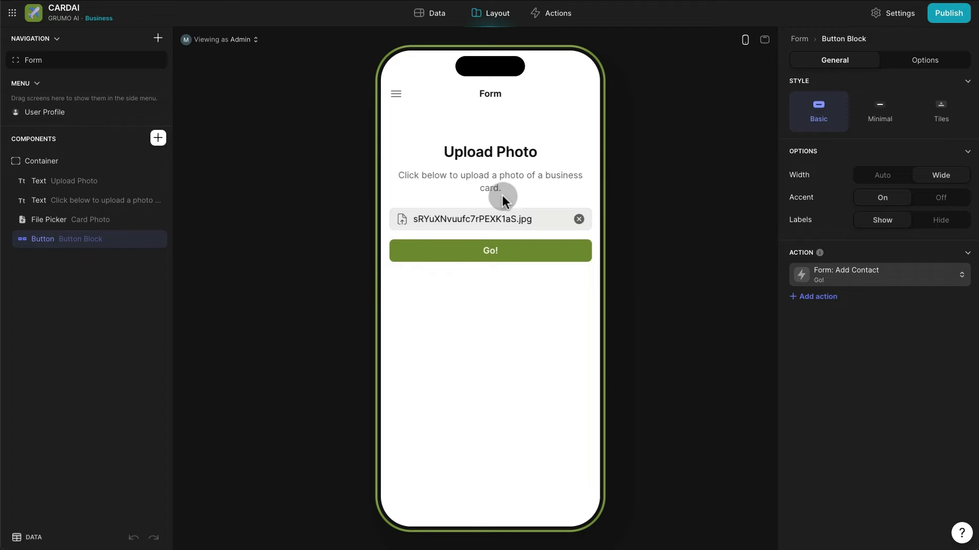
{"action": "left_click", "coordinate": [500, 253]}
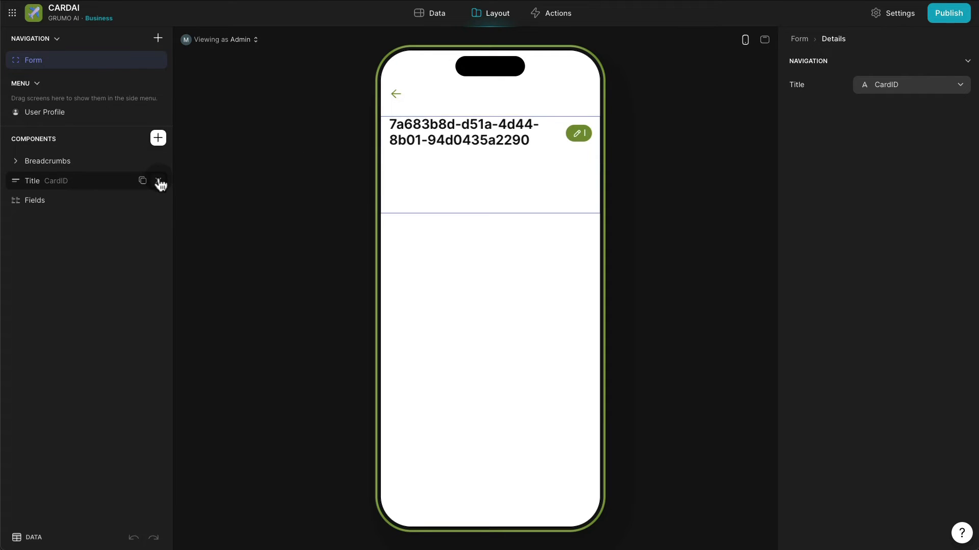
Remove the Title component from the contact's Details screen and set the screen's navigation title to Name
{"action": "left_click", "coordinate": [158, 180]}
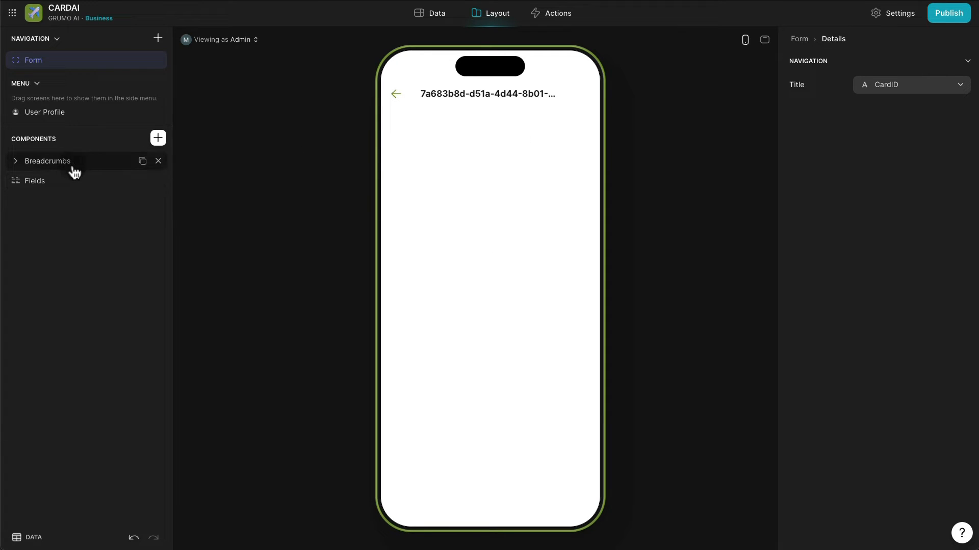
{"action": "left_click", "coordinate": [906, 89]}
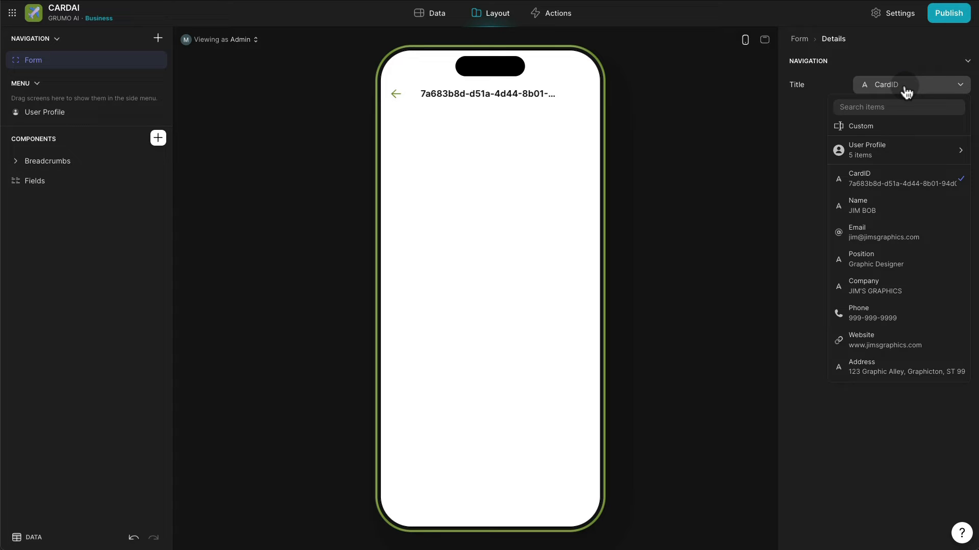
{"action": "left_click", "coordinate": [881, 206]}
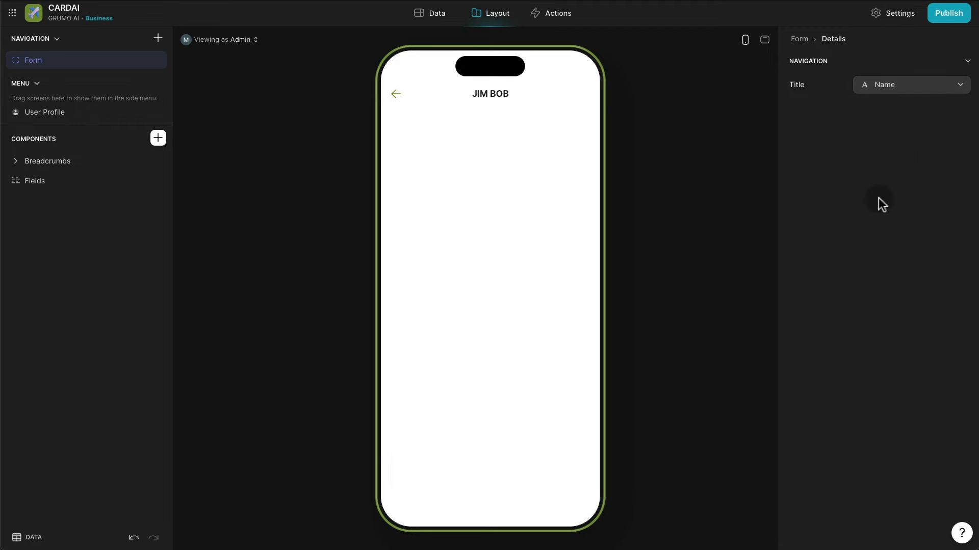
Add Name, Email and Position items to the Fields component on the Details screen
{"action": "left_click", "coordinate": [29, 182]}
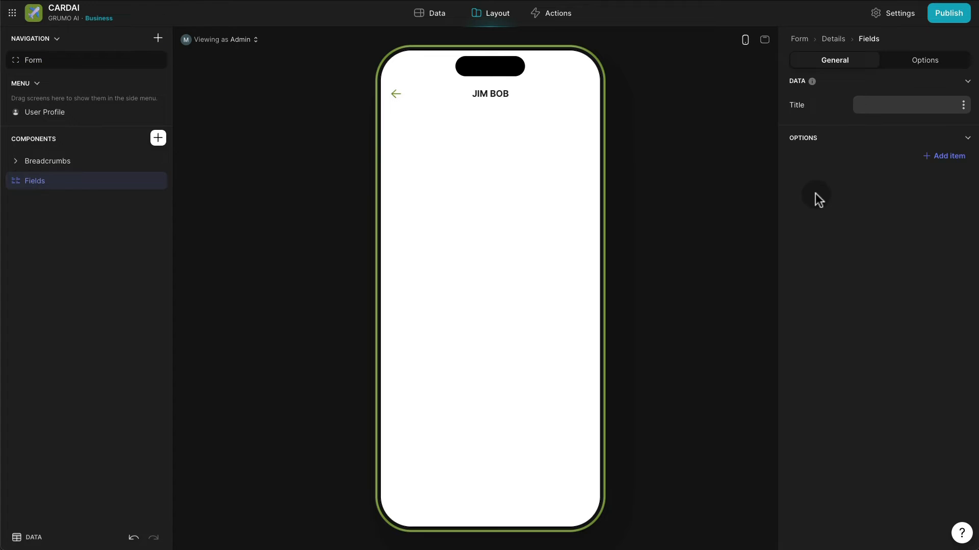
{"action": "left_click", "coordinate": [946, 158]}
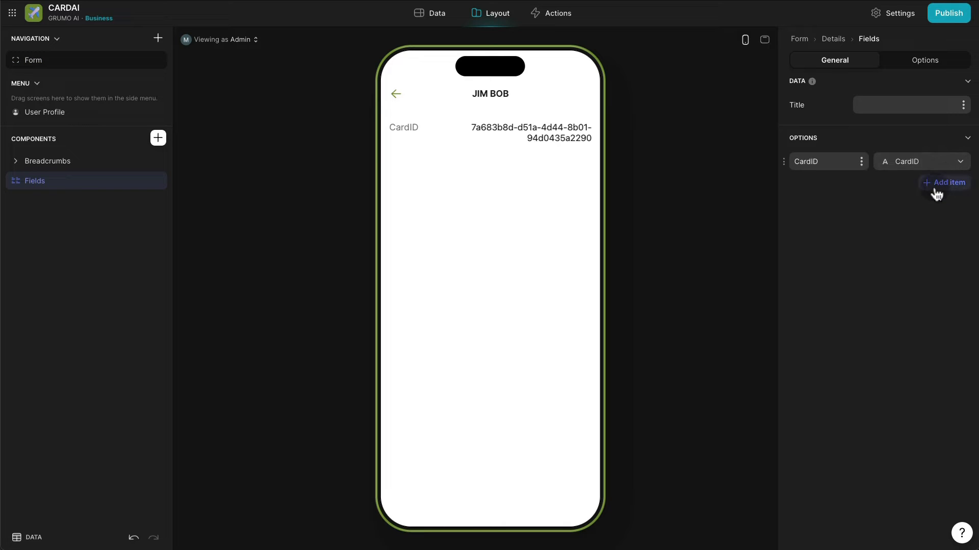
{"action": "left_click", "coordinate": [933, 163]}
{"action": "left_click", "coordinate": [894, 262]}
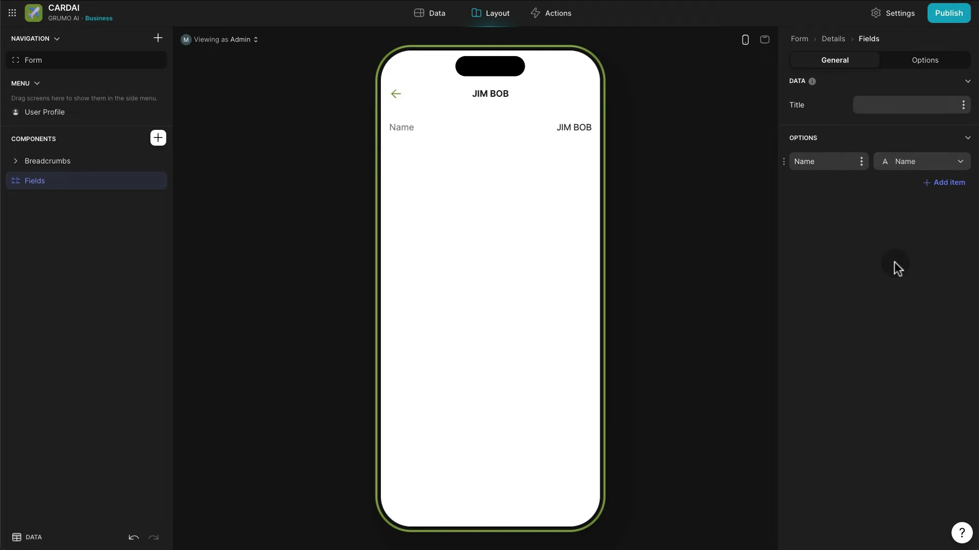
{"action": "left_click", "coordinate": [954, 186]}
{"action": "left_click", "coordinate": [938, 189]}
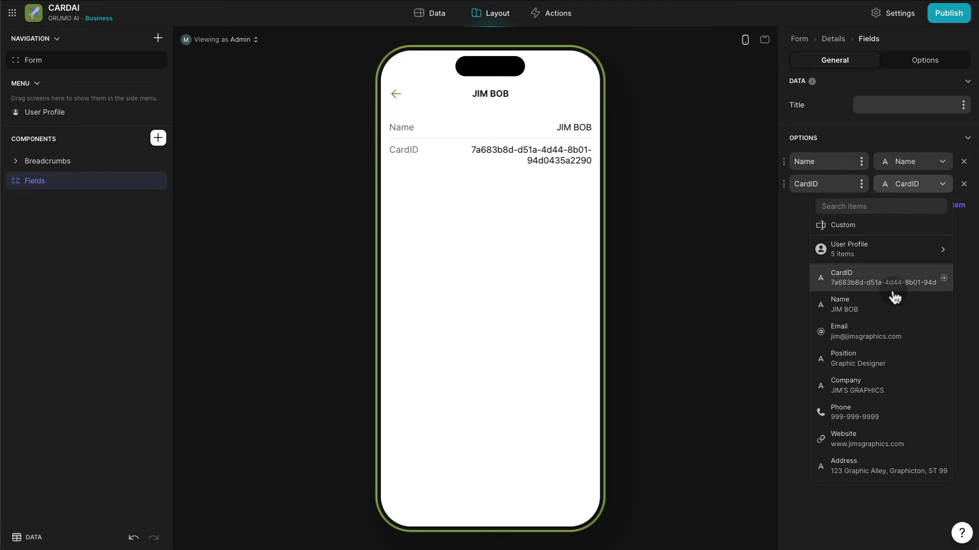
{"action": "left_click", "coordinate": [885, 324]}
{"action": "left_click", "coordinate": [945, 210]}
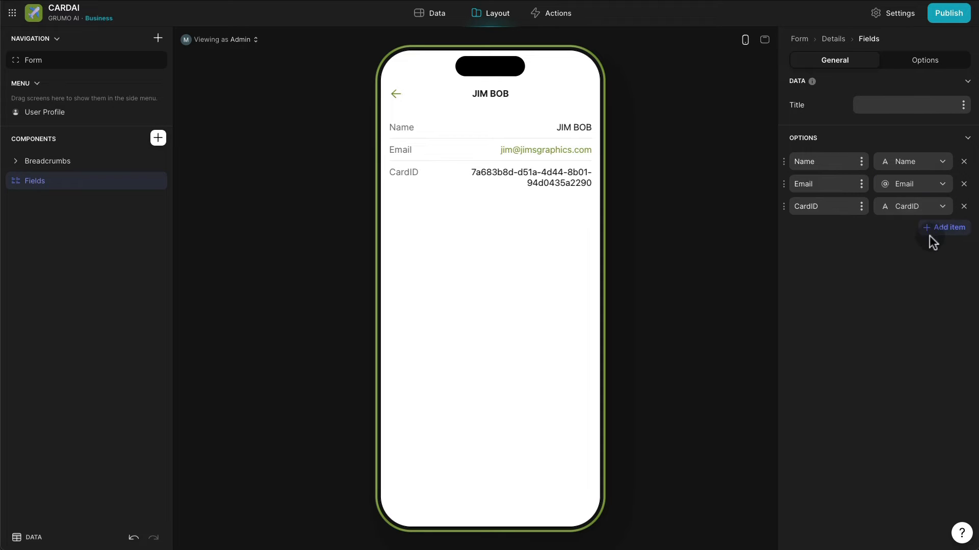
{"action": "left_click", "coordinate": [910, 208]}
{"action": "left_click", "coordinate": [876, 383]}
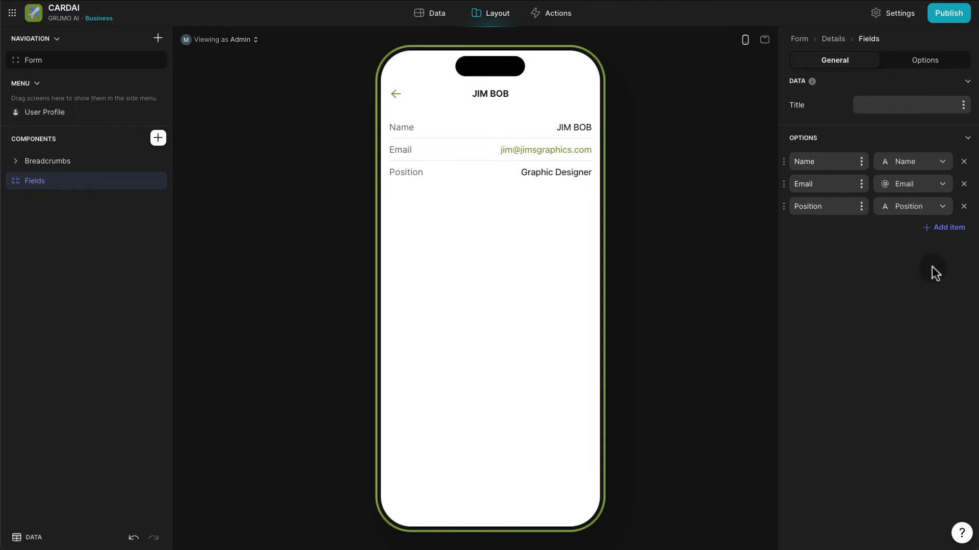
Add Company and Phone items to the Fields component below Position
{"action": "left_click", "coordinate": [946, 228]}
{"action": "left_click", "coordinate": [913, 229]}
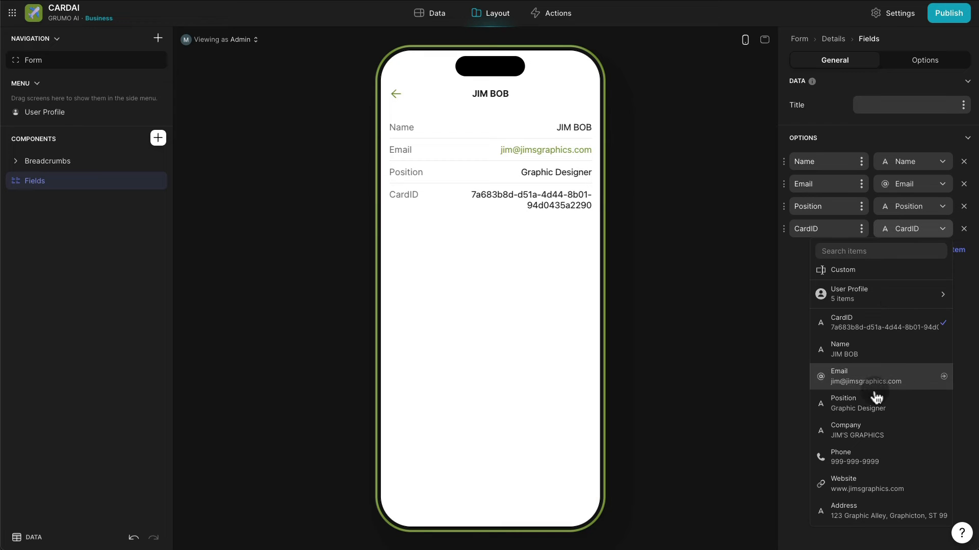
{"action": "left_click", "coordinate": [859, 433]}
{"action": "left_click", "coordinate": [943, 255]}
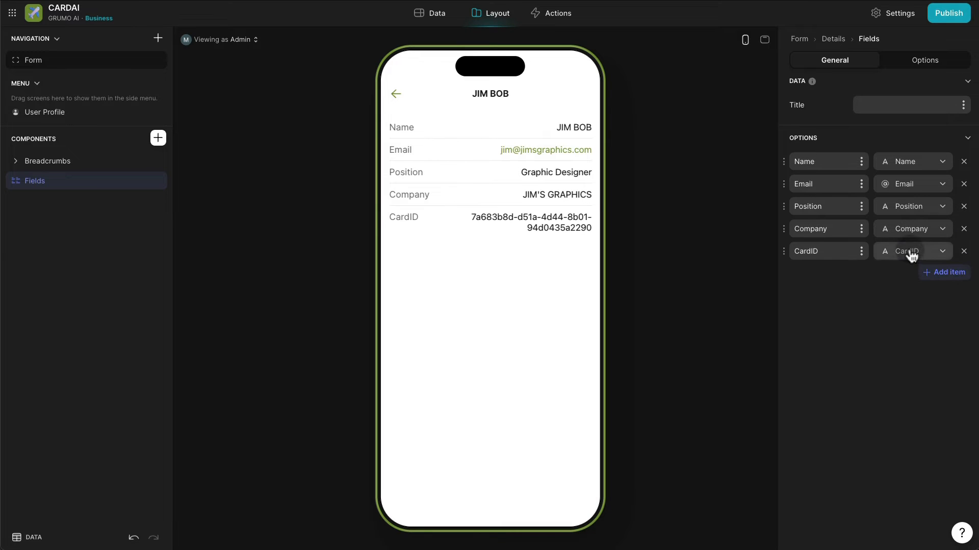
{"action": "left_click", "coordinate": [912, 251]}
{"action": "left_click", "coordinate": [880, 470]}
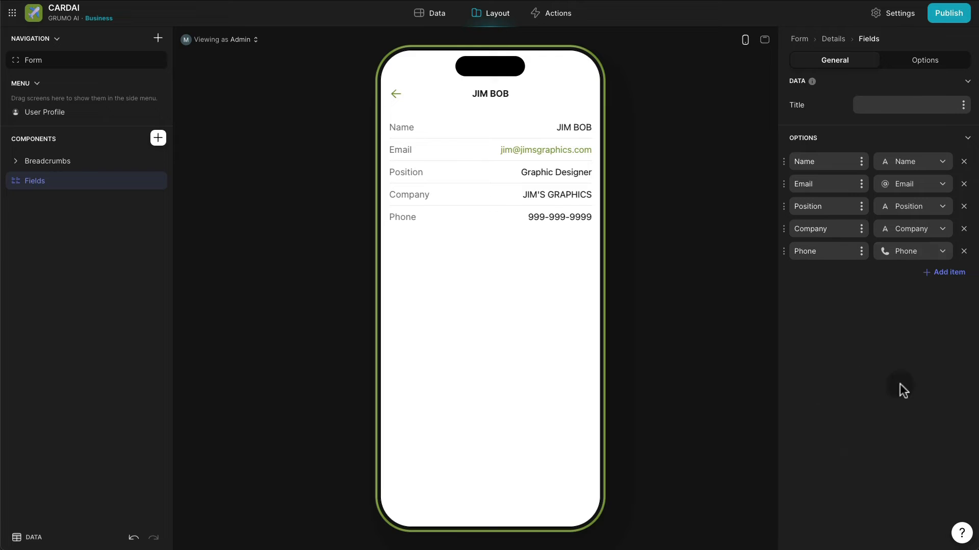
Add Website and Address items to the end of the Fields component
{"action": "left_click", "coordinate": [938, 275]}
{"action": "left_click", "coordinate": [927, 277]}
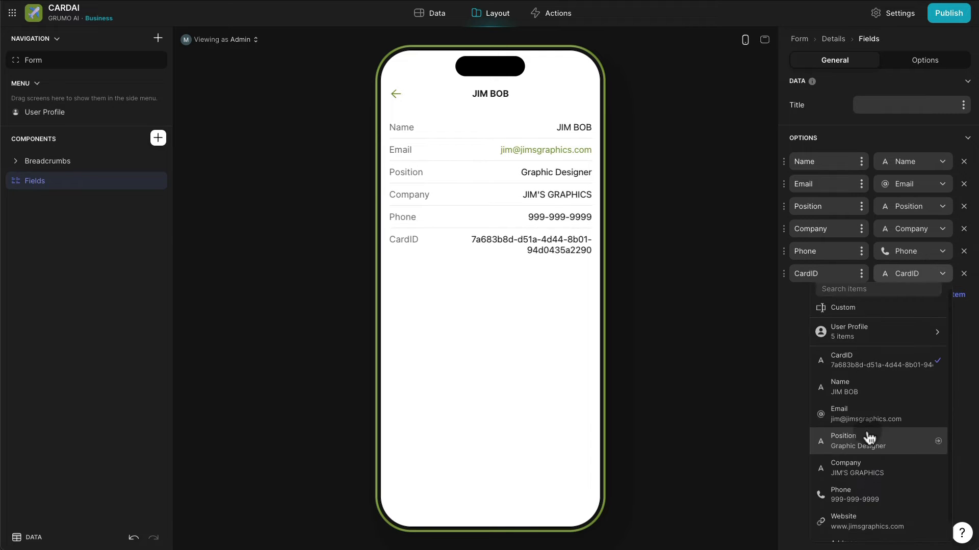
{"action": "scroll", "coordinate": [866, 458], "scroll_direction": "down", "scroll_amount": 1}
{"action": "left_click", "coordinate": [866, 490]}
{"action": "left_click", "coordinate": [937, 295]}
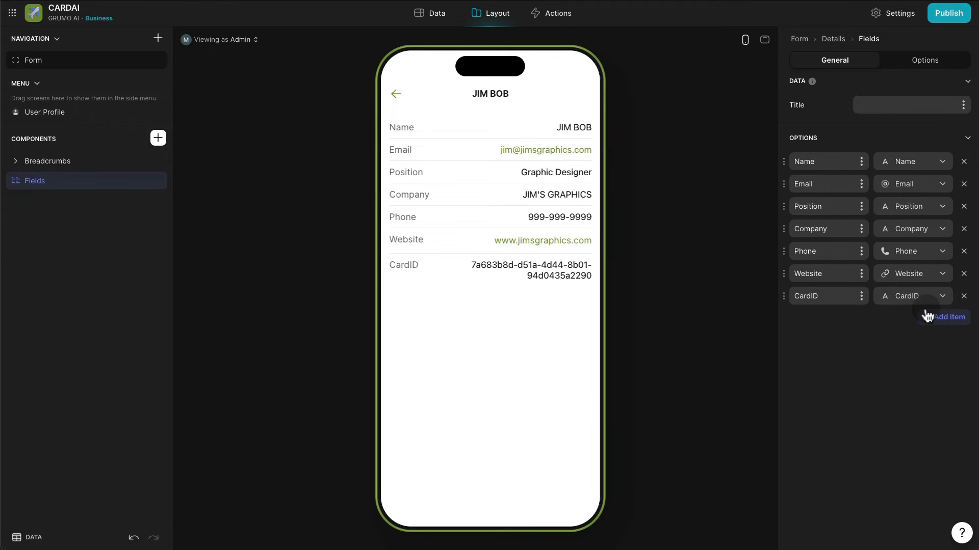
{"action": "left_click", "coordinate": [912, 296]}
{"action": "scroll", "coordinate": [897, 229], "scroll_direction": "down", "scroll_amount": 1}
{"action": "left_click", "coordinate": [878, 270]}
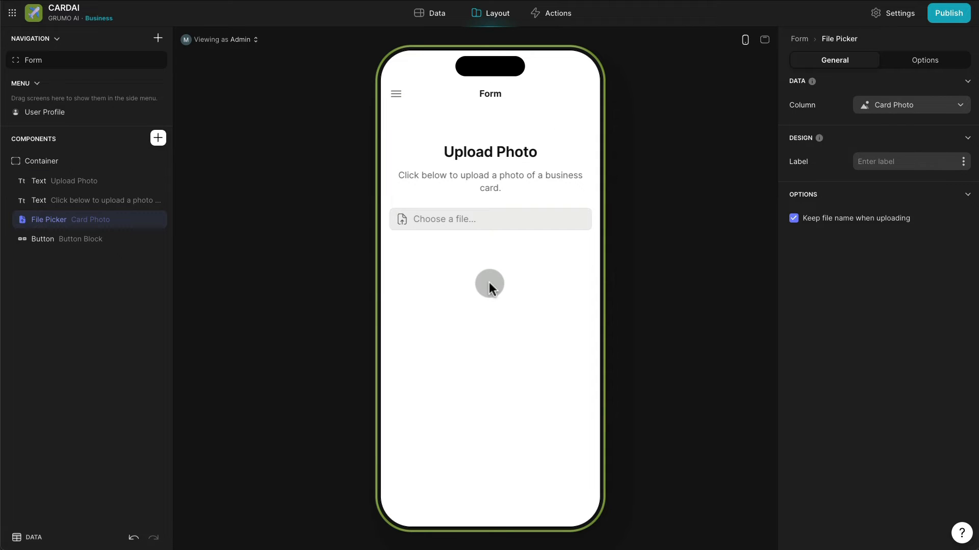
Upload business-card-02.jpg in the form's file picker and submit it with Go! to test contact creation
{"action": "left_click", "coordinate": [496, 219]}
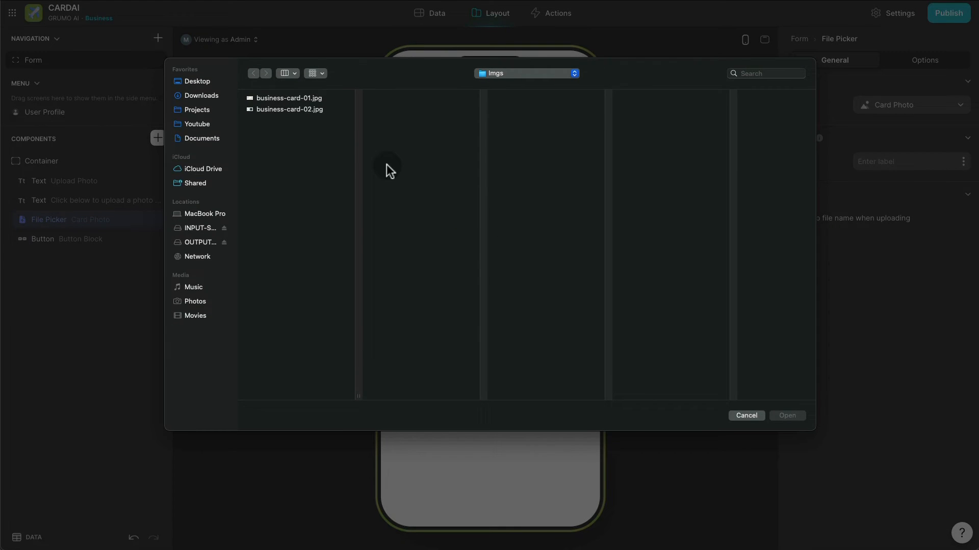
{"action": "double_click", "coordinate": [296, 112]}
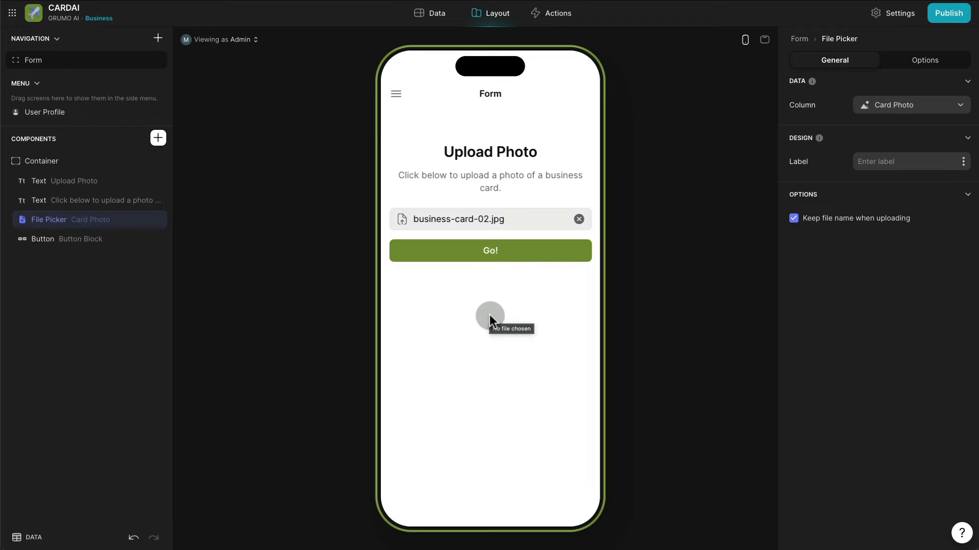
{"action": "left_click", "coordinate": [490, 253]}
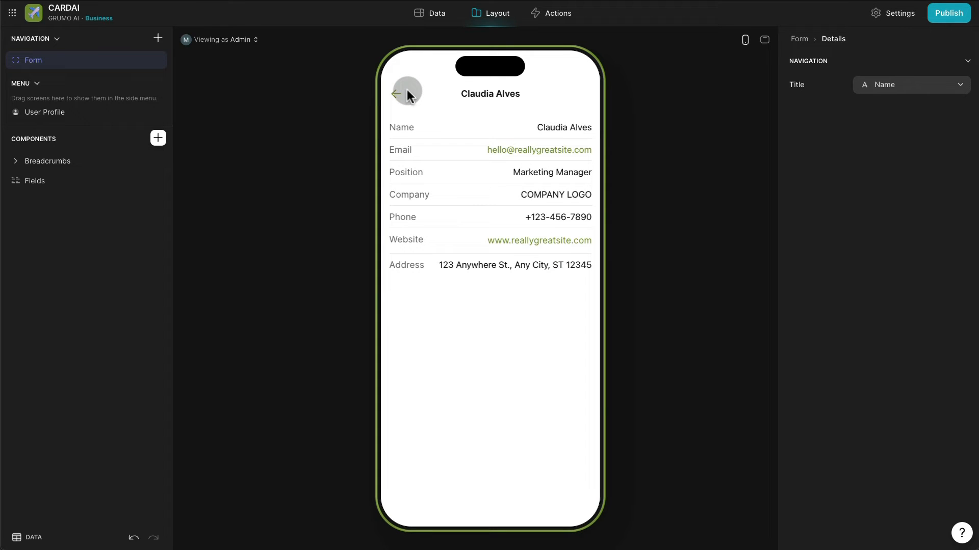
Add a new navigation screen from data based on the Contacts table
{"action": "left_click", "coordinate": [158, 39]}
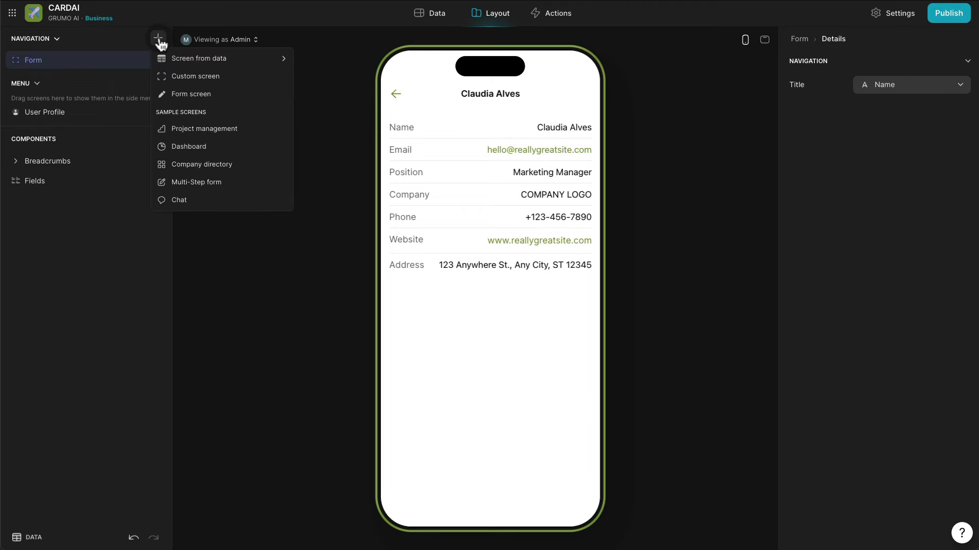
{"action": "mouse_move", "coordinate": [221, 66]}
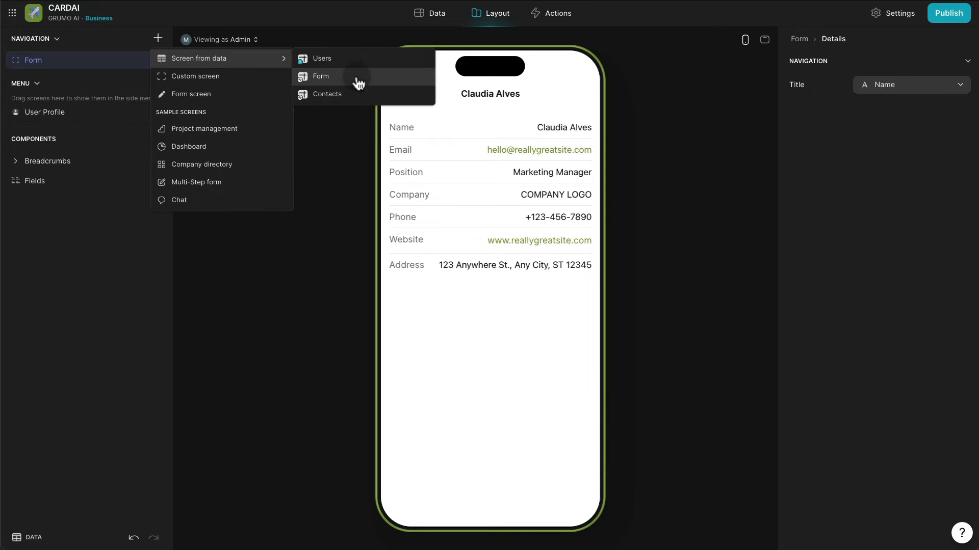
{"action": "left_click", "coordinate": [336, 95]}
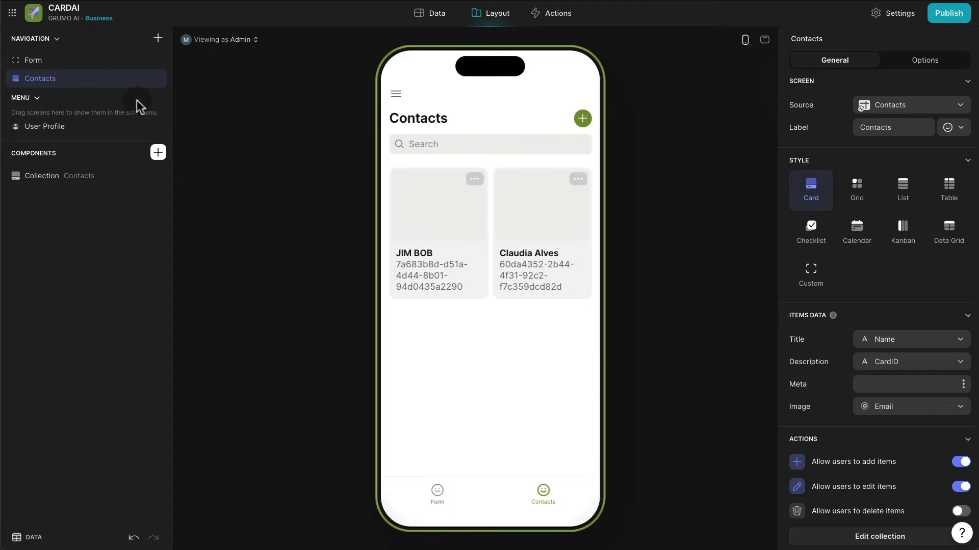
Change the Contacts collection to the List style and set its item description to Email
{"action": "left_click", "coordinate": [82, 176]}
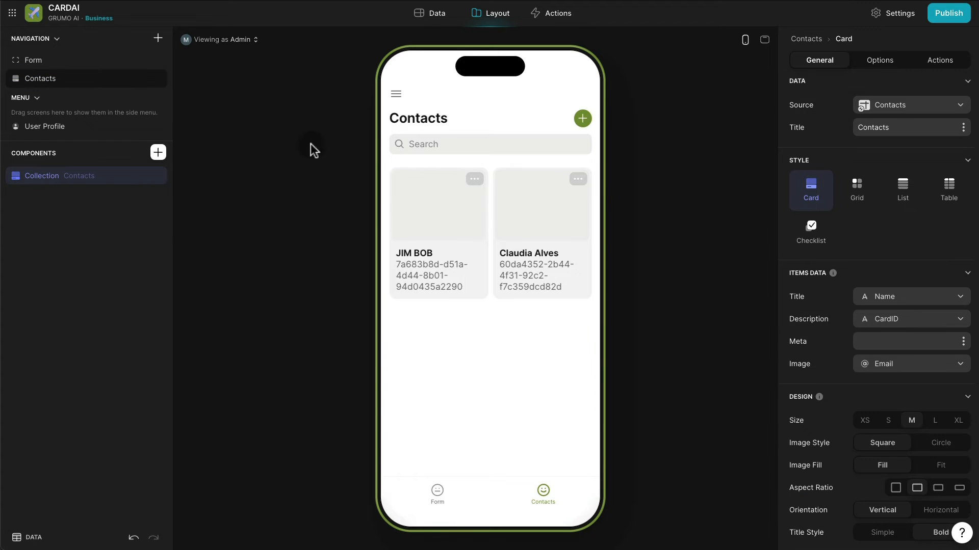
{"action": "left_click", "coordinate": [903, 189]}
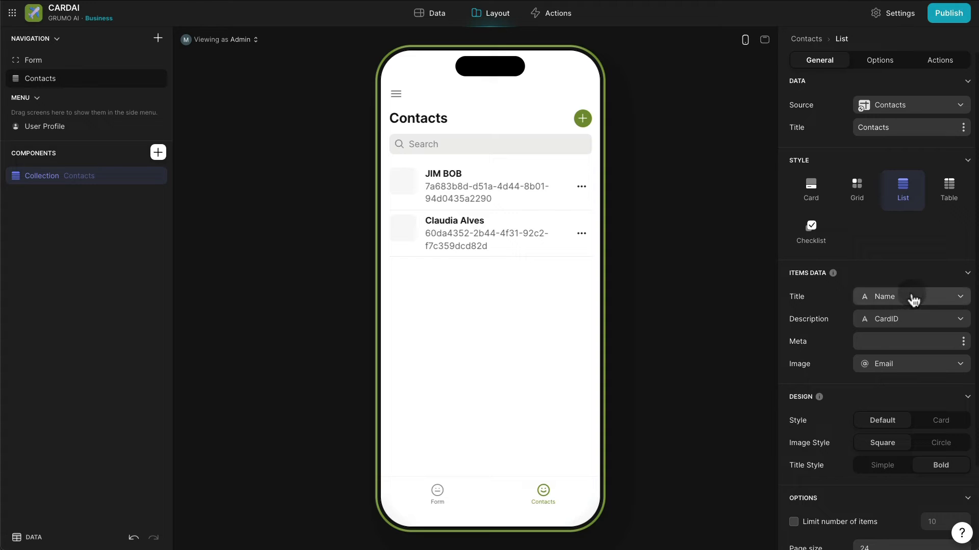
{"action": "left_click", "coordinate": [916, 323]}
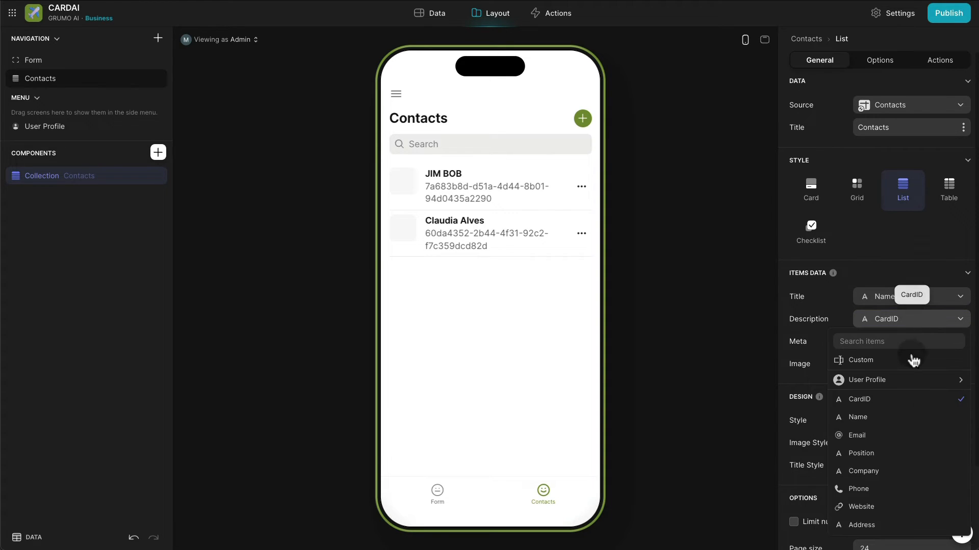
{"action": "left_click", "coordinate": [885, 436]}
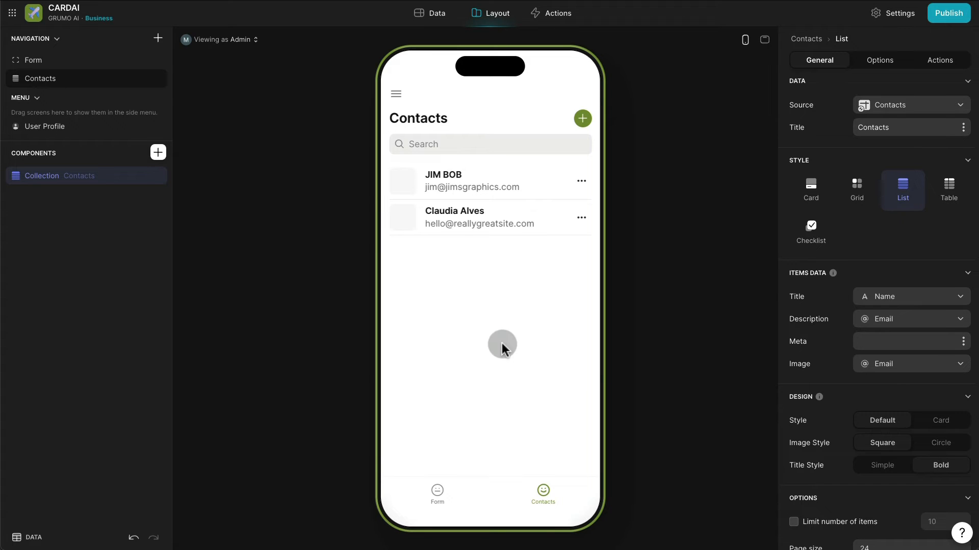
Set the Contacts list's image source to From URL with no URL entered, and deselect the collection
{"action": "left_click", "coordinate": [889, 365]}
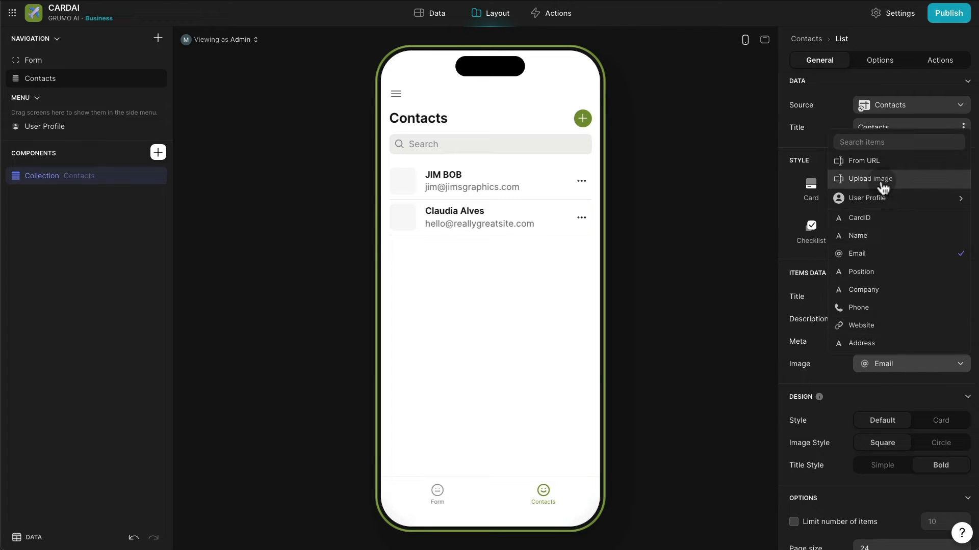
{"action": "left_click", "coordinate": [863, 161]}
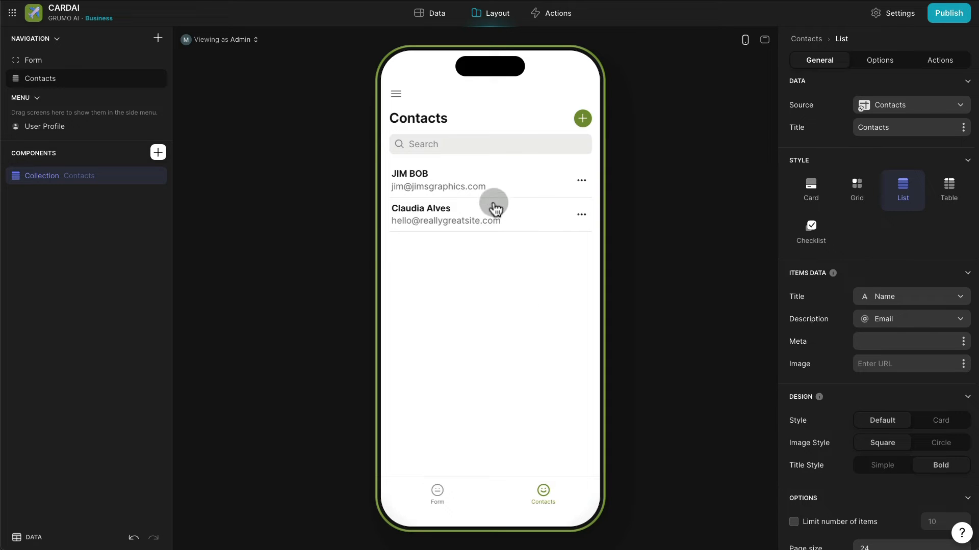
{"action": "left_click", "coordinate": [480, 311]}
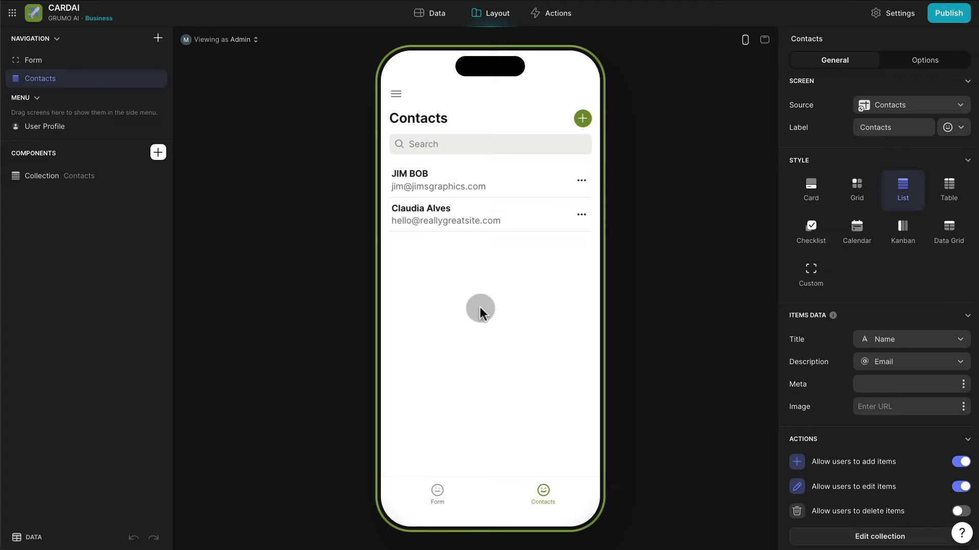
Show the Form screen in the preview, switch to the LOADING.IO site and look over its animated loader generator
{"action": "left_click", "coordinate": [438, 490]}
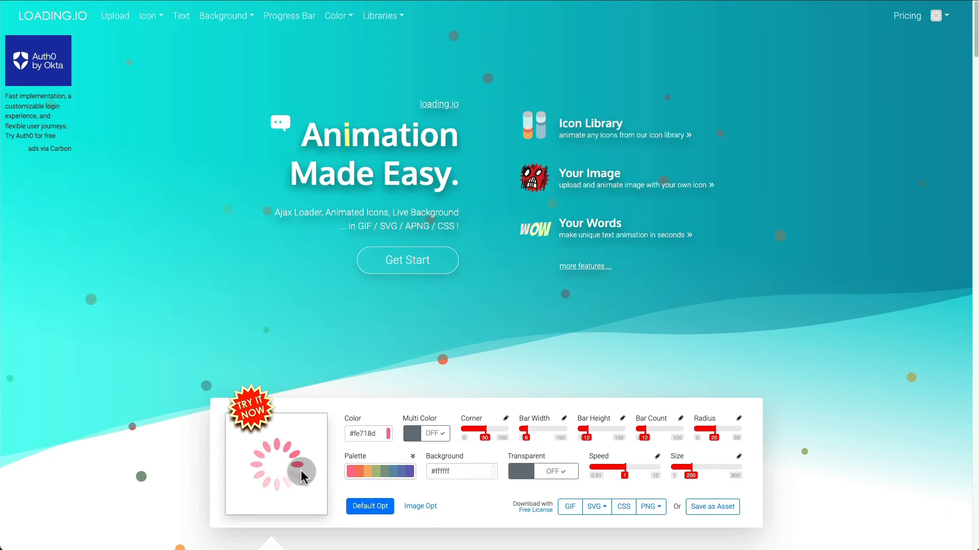
{"action": "scroll", "coordinate": [300, 471], "scroll_direction": "down", "scroll_amount": 1}
{"action": "scroll", "coordinate": [301, 474], "scroll_direction": "down", "scroll_amount": 3}
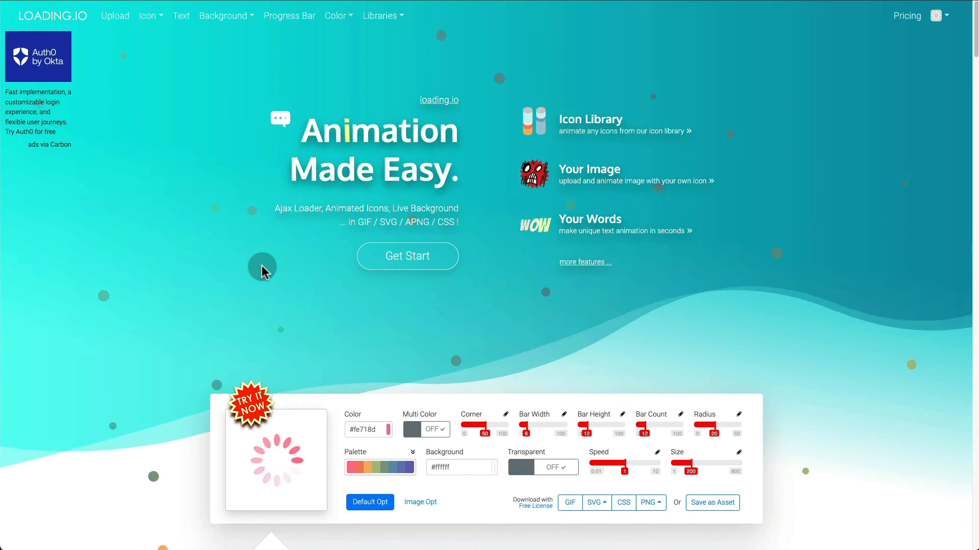
{"action": "scroll", "coordinate": [262, 264], "scroll_direction": "up", "scroll_amount": 4}
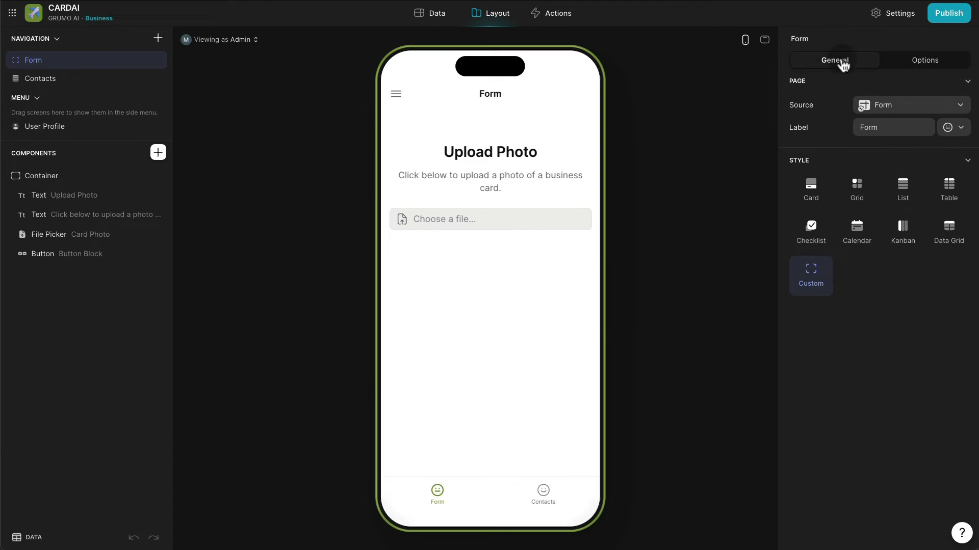
Change the app's accent color to the blue-teal swatch and copy its hex code #2F6783
{"action": "left_click", "coordinate": [905, 17]}
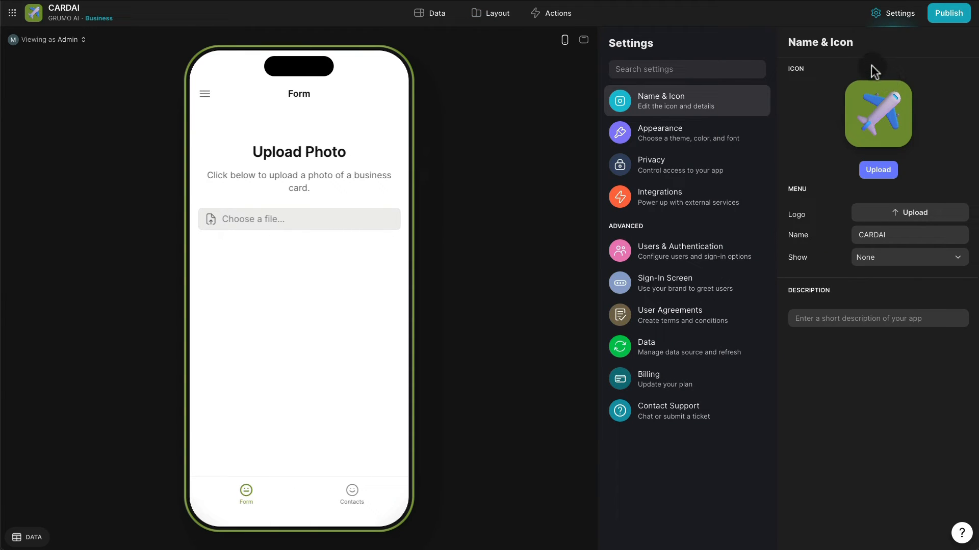
{"action": "left_click", "coordinate": [679, 147]}
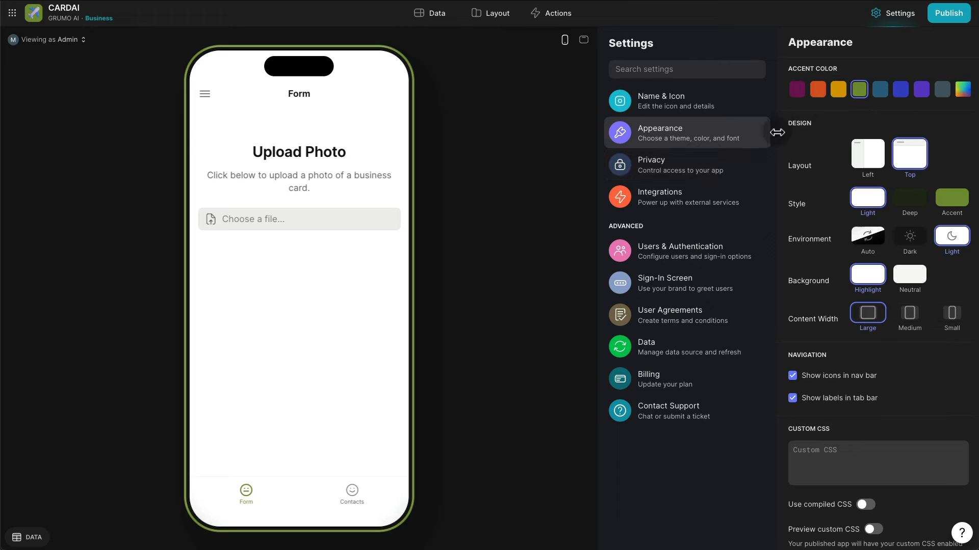
{"action": "left_click", "coordinate": [881, 91]}
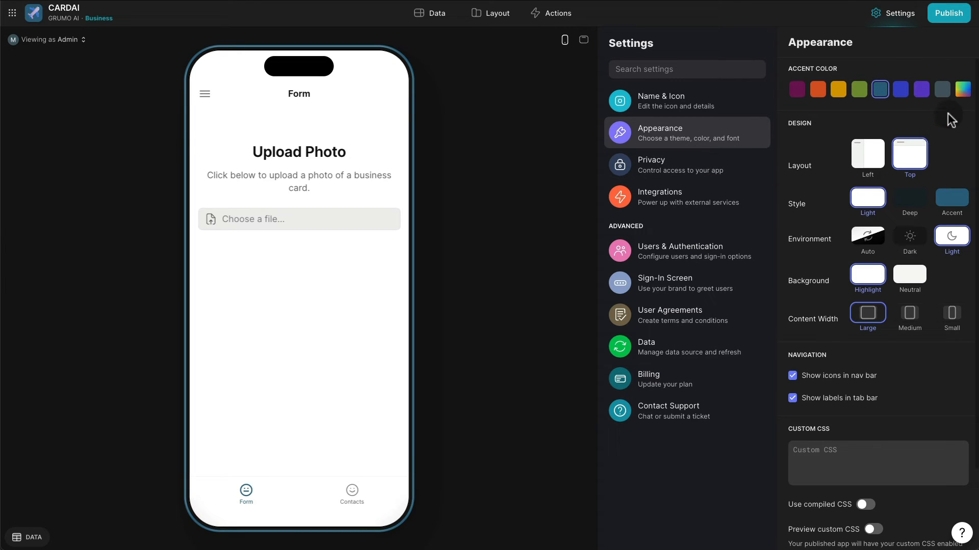
{"action": "left_click", "coordinate": [962, 91]}
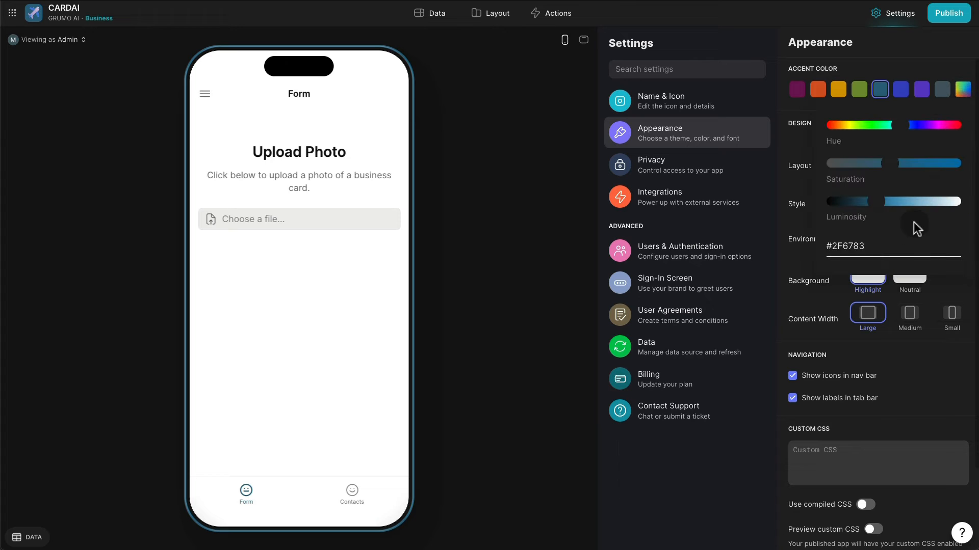
{"action": "double_click", "coordinate": [850, 247]}
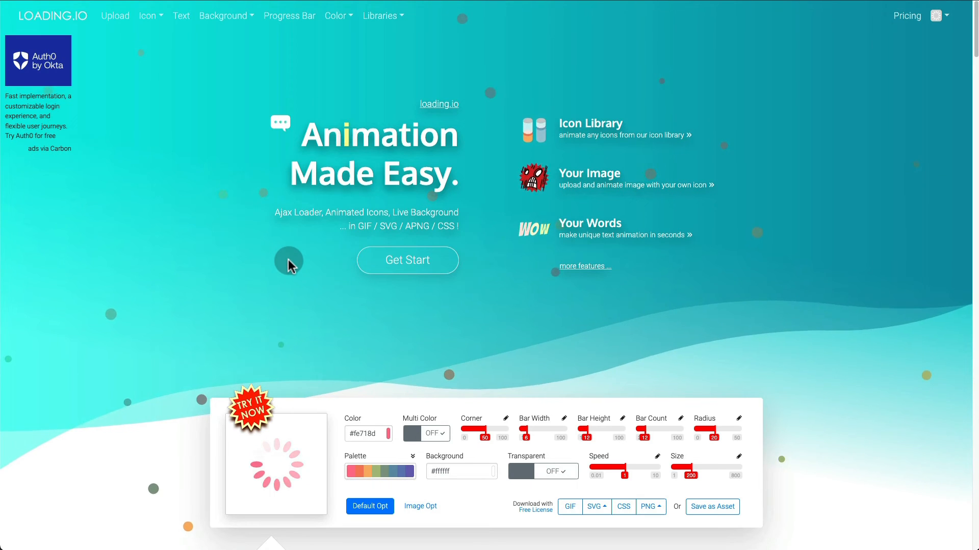
Switch to the LOADING.IO site and set the spinner's color to #2f6783
{"action": "scroll", "coordinate": [289, 260], "scroll_direction": "down", "scroll_amount": 4}
{"action": "double_click", "coordinate": [367, 254]}
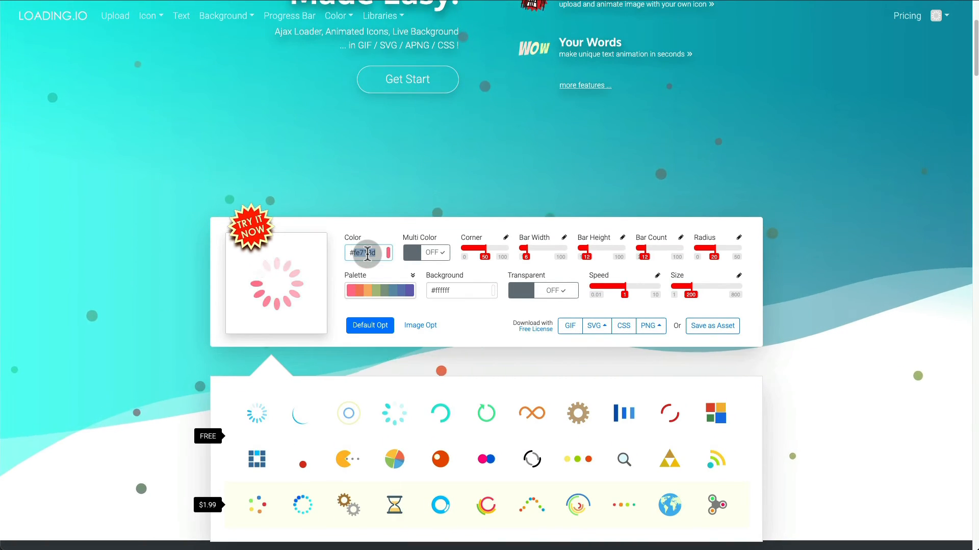
{"action": "type", "text": "2f6783"}
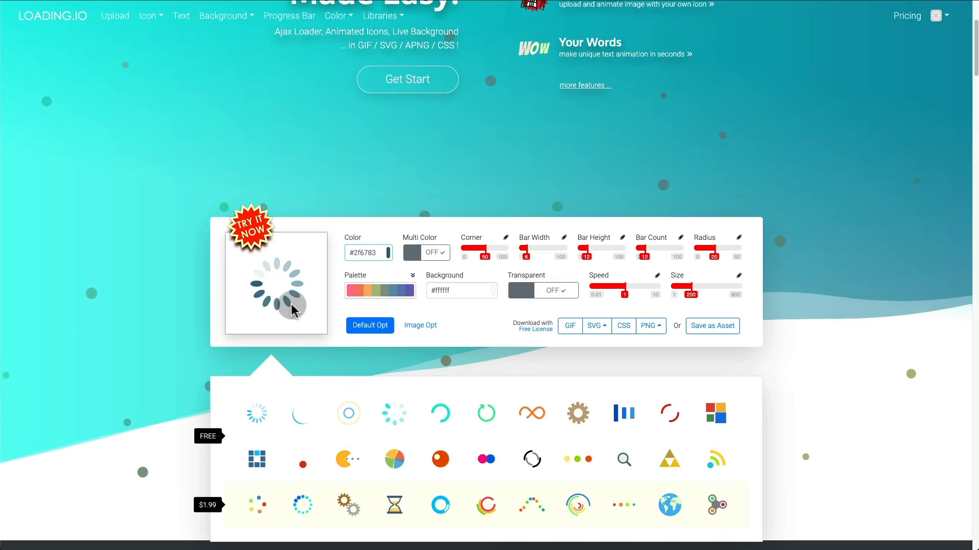
Generate the spinner as a GIF with the free license and save it as Spinner-1s-200px.gif in the Imgs folder
{"action": "left_click", "coordinate": [571, 327]}
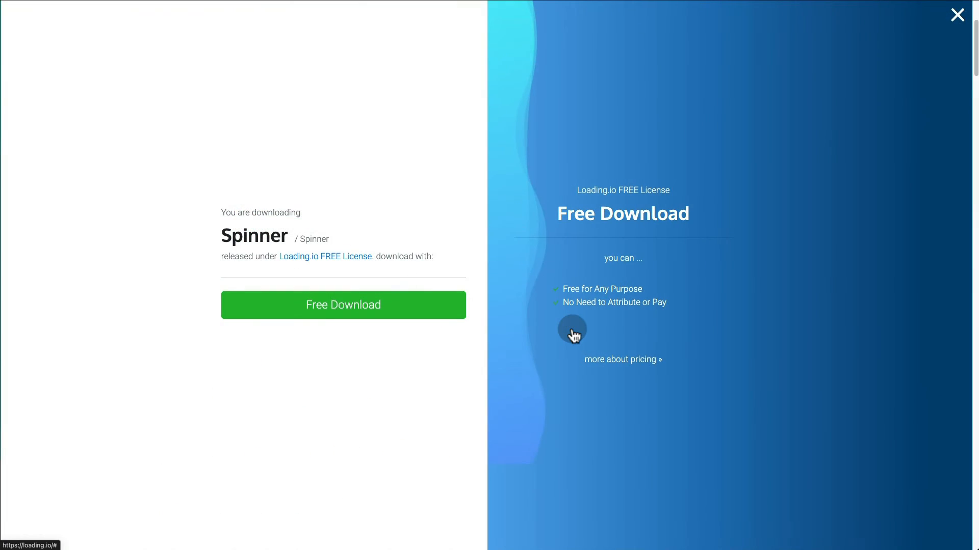
{"action": "left_click", "coordinate": [378, 306]}
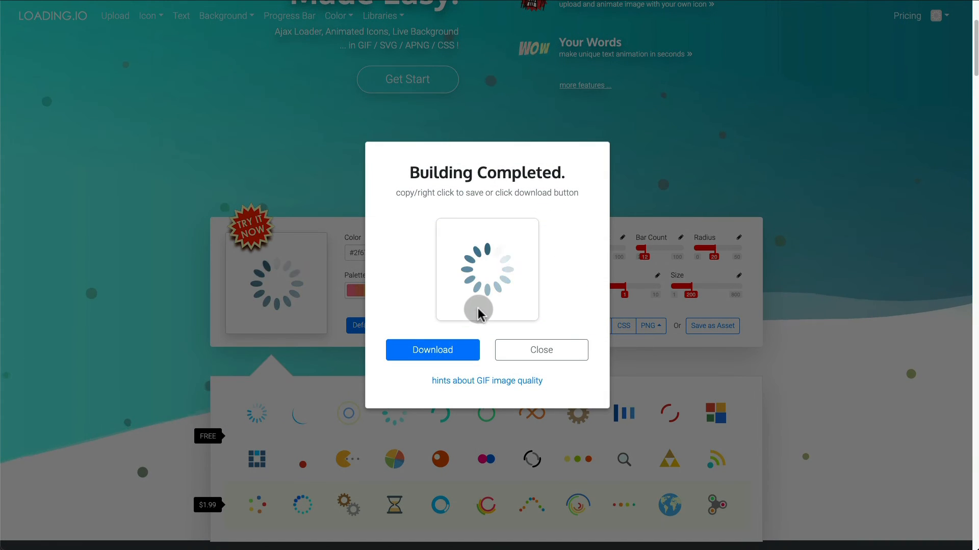
{"action": "left_click", "coordinate": [443, 350]}
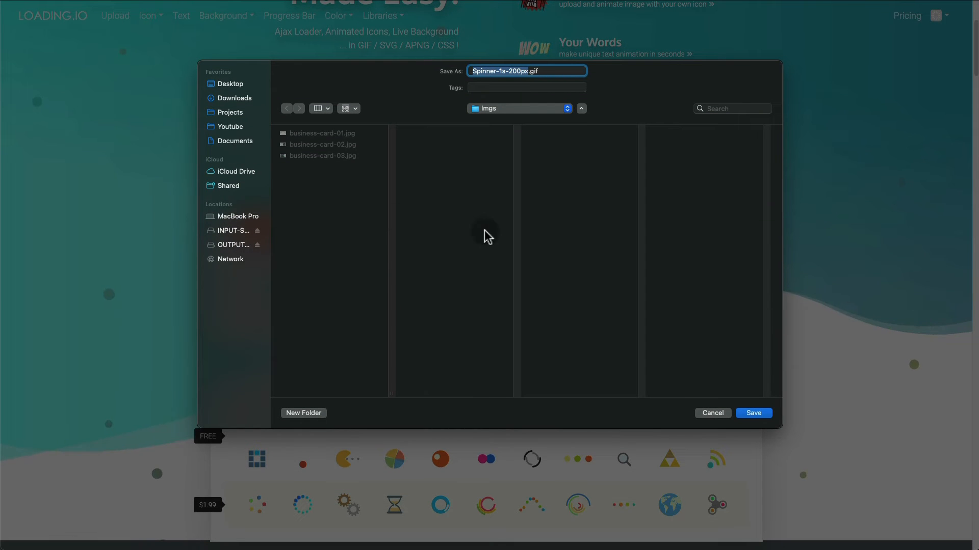
{"action": "left_click", "coordinate": [764, 414]}
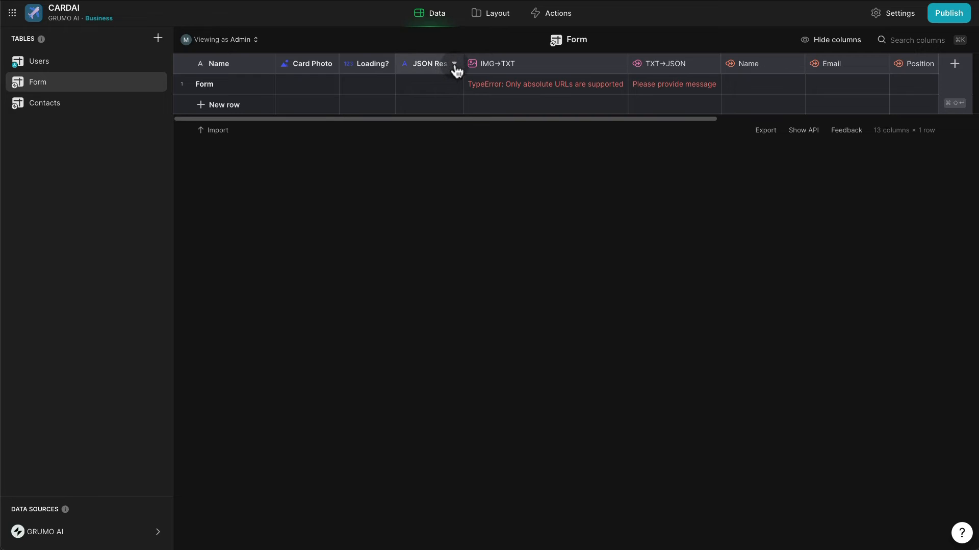
Back in Glide, add an Image column named Loader after JSON Result in the Form table
{"action": "left_click", "coordinate": [451, 66]}
{"action": "left_click", "coordinate": [388, 117]}
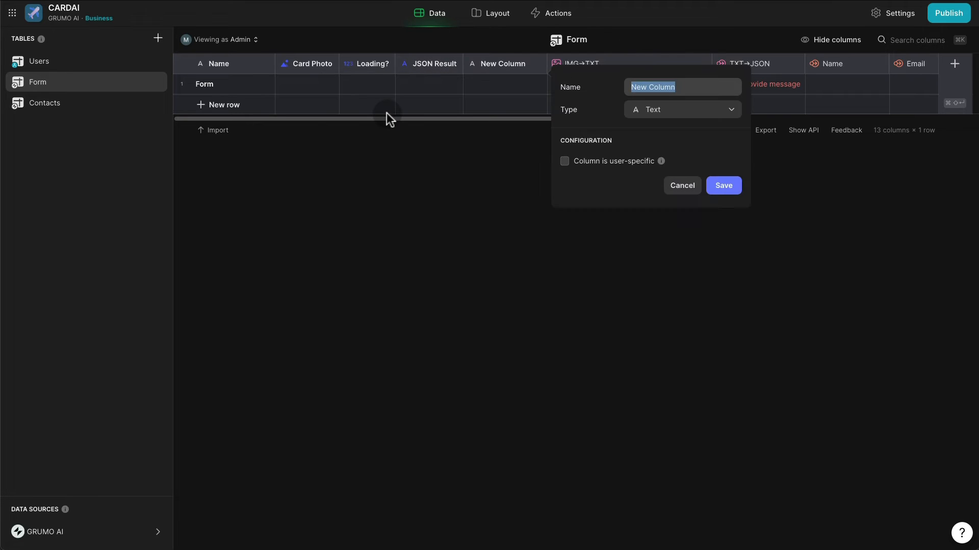
{"action": "type", "text": "Loader"}
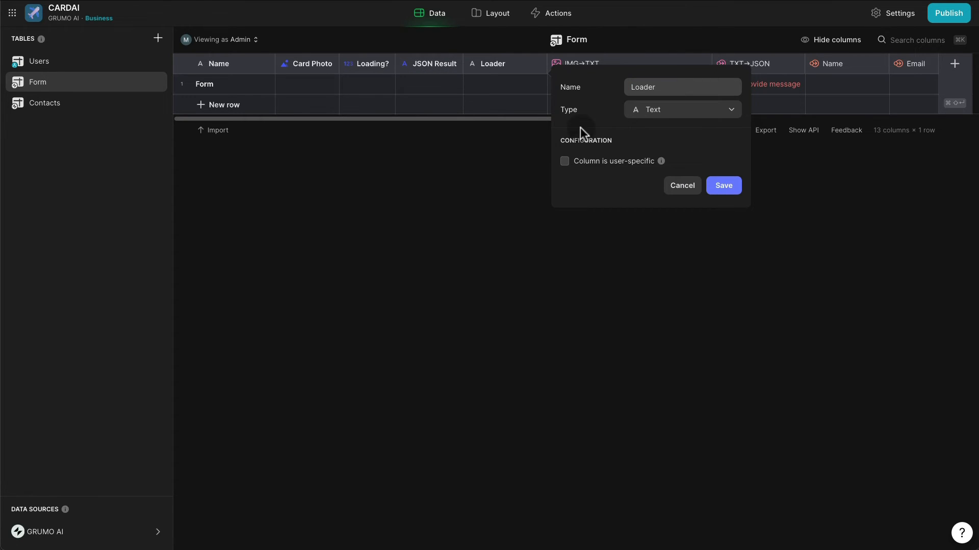
{"action": "left_click", "coordinate": [652, 120]}
{"action": "type", "text": "image"}
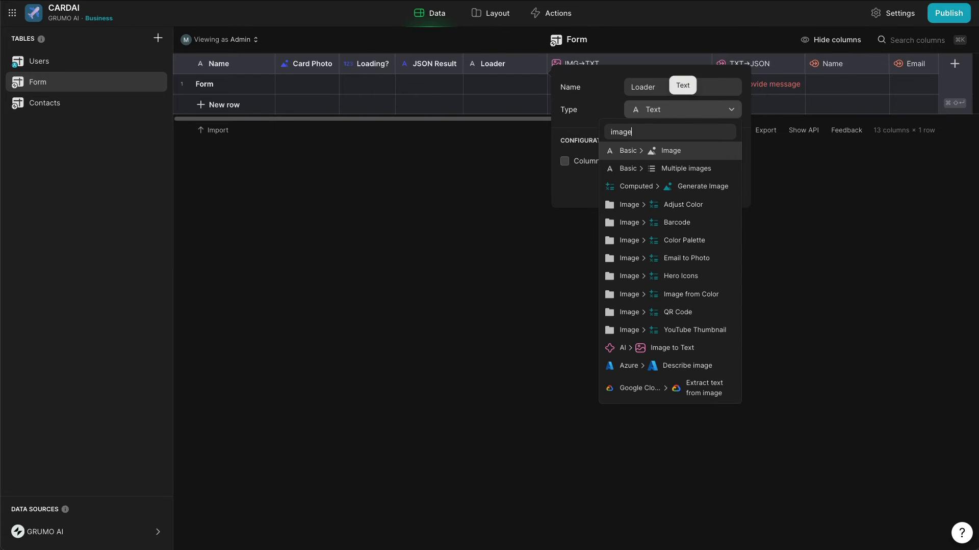
{"action": "left_click", "coordinate": [662, 150]}
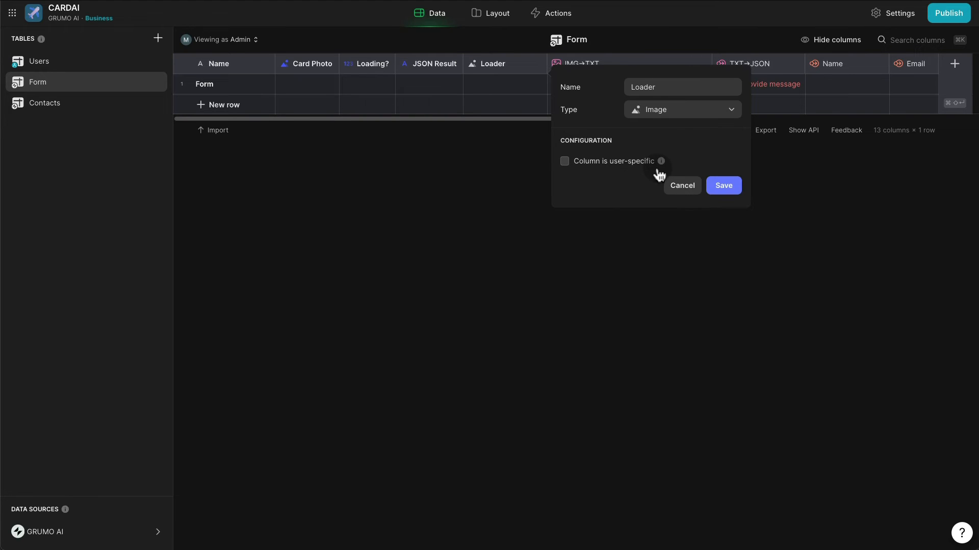
{"action": "left_click", "coordinate": [728, 187]}
Upload Spinner-1s-200px.gif into the Loader cell of the Form row
{"action": "left_click", "coordinate": [504, 92]}
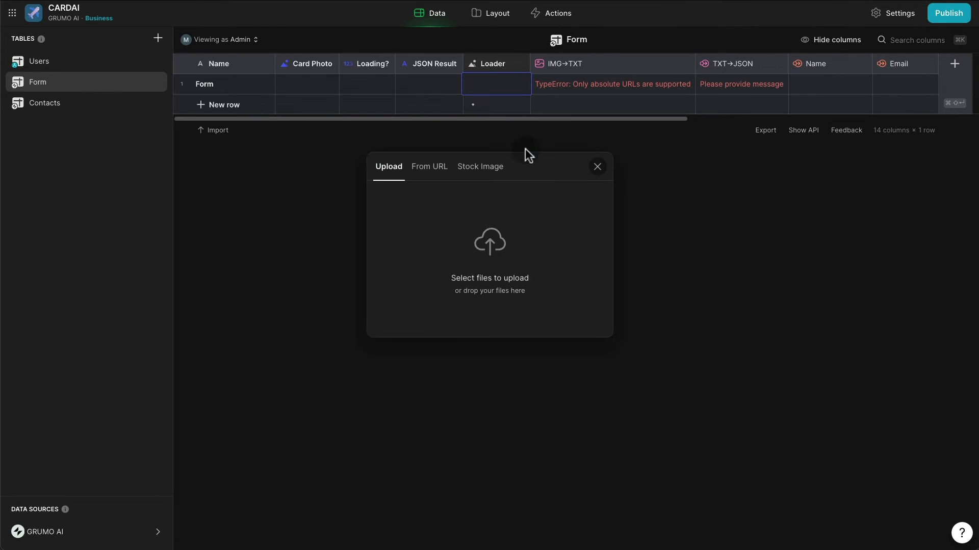
{"action": "left_click", "coordinate": [490, 245]}
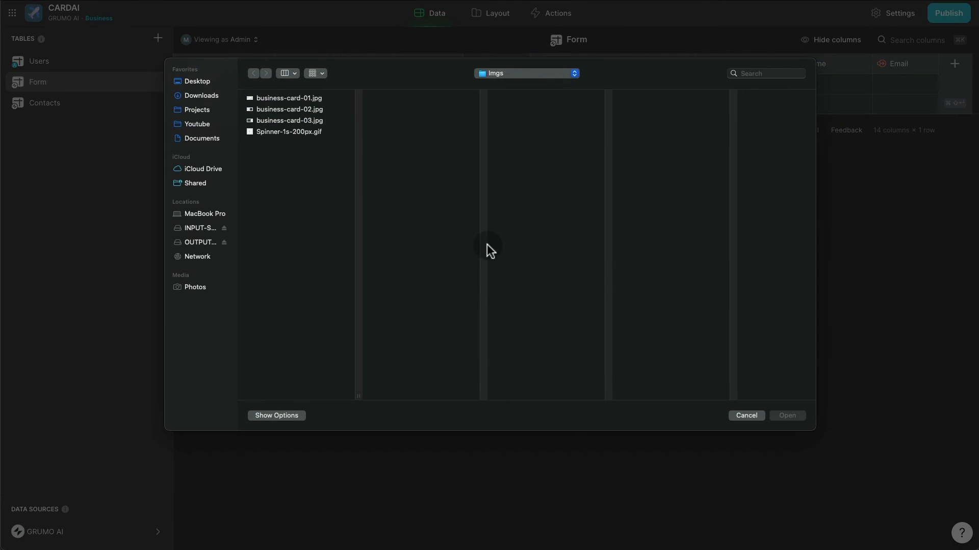
{"action": "left_click", "coordinate": [296, 134]}
{"action": "left_click", "coordinate": [789, 416]}
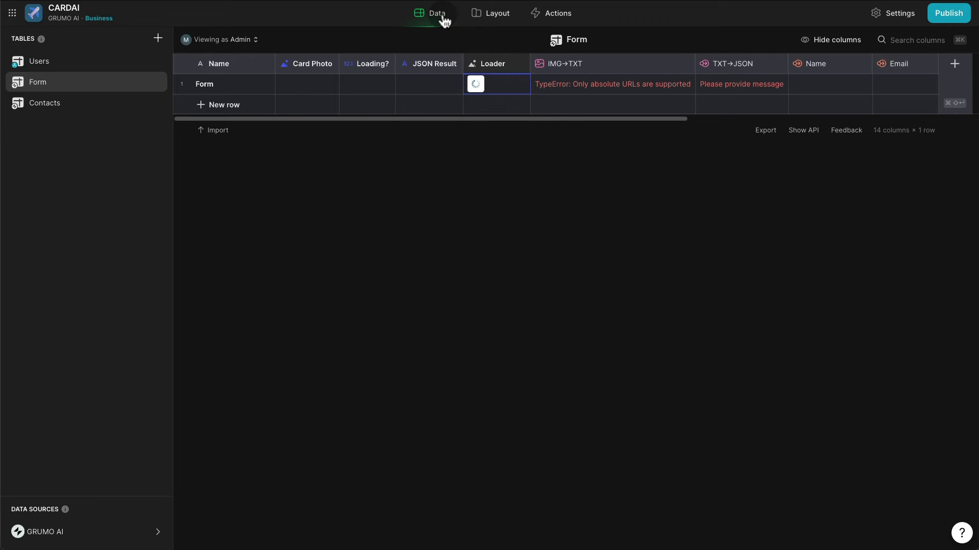
Add a second container to the Form screen's layout with the narrowest width and the largest padding
{"action": "left_click", "coordinate": [500, 20]}
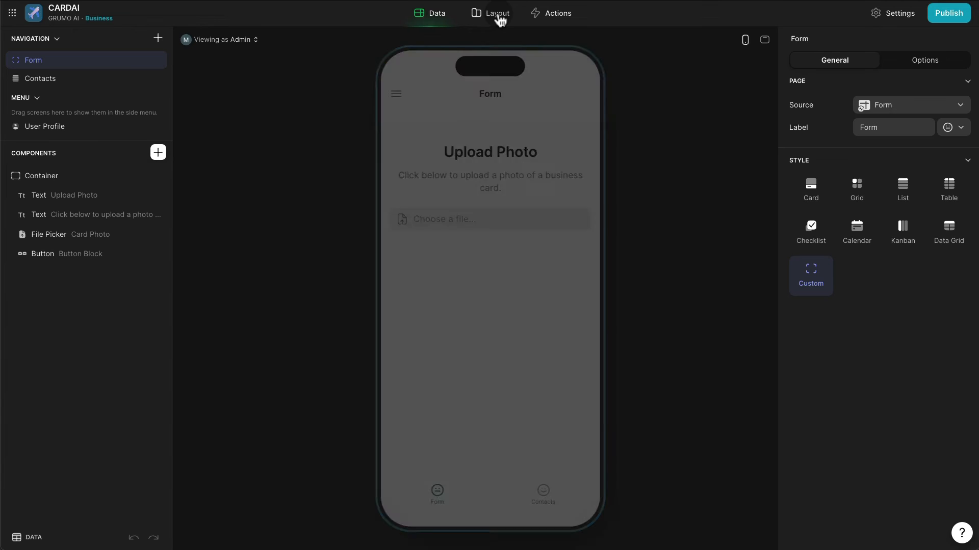
{"action": "left_click", "coordinate": [158, 152]}
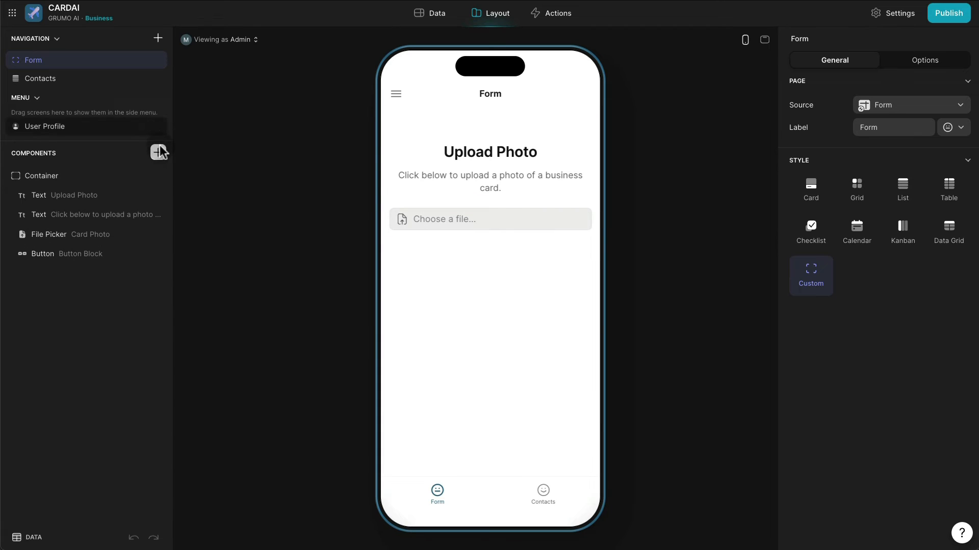
{"action": "type", "text": "con"}
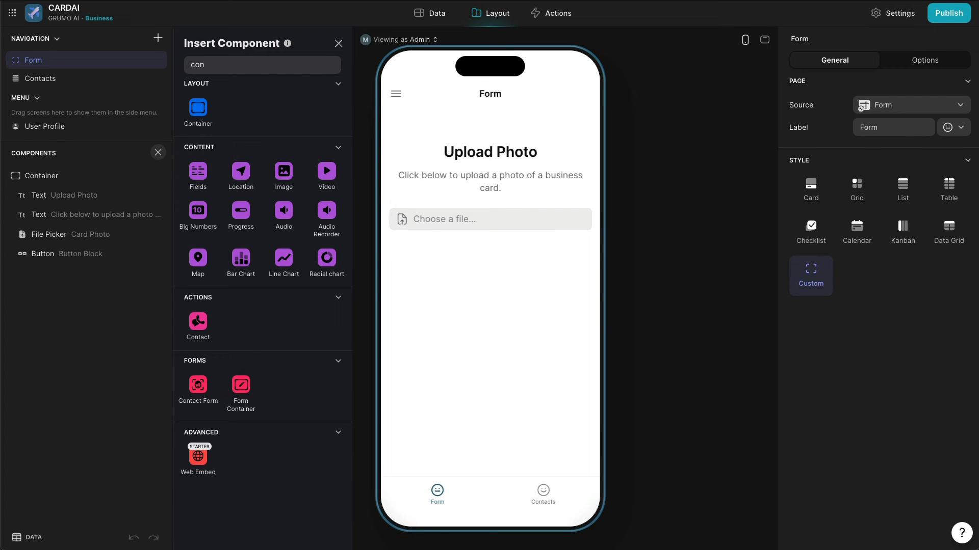
{"action": "left_click", "coordinate": [198, 107]}
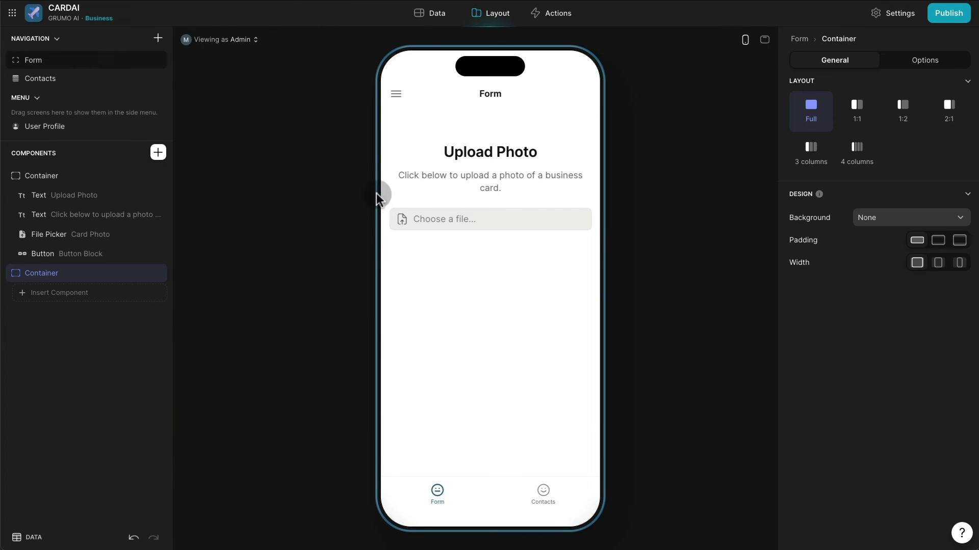
{"action": "left_click", "coordinate": [955, 262]}
{"action": "left_click", "coordinate": [957, 241]}
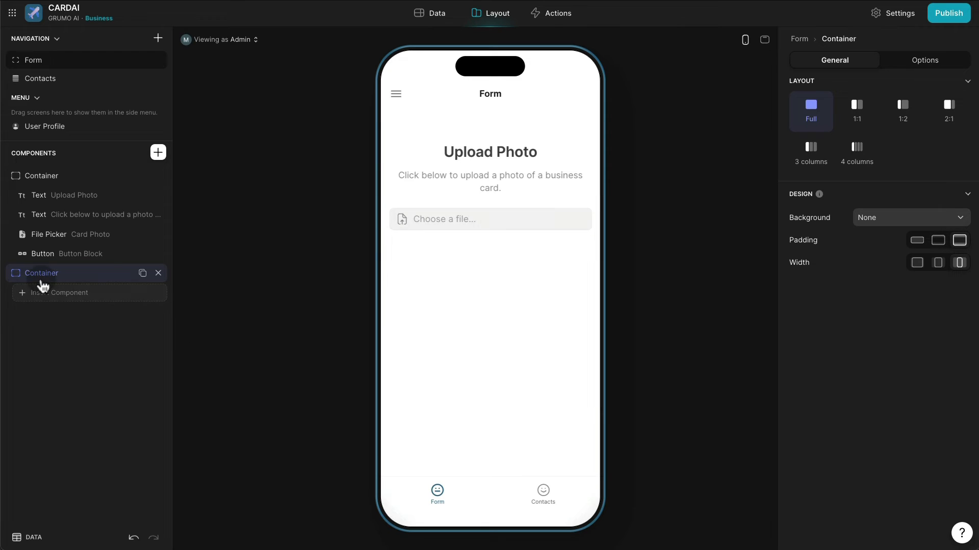
Rename the new container as "Loading..."
{"action": "double_click", "coordinate": [61, 274]}
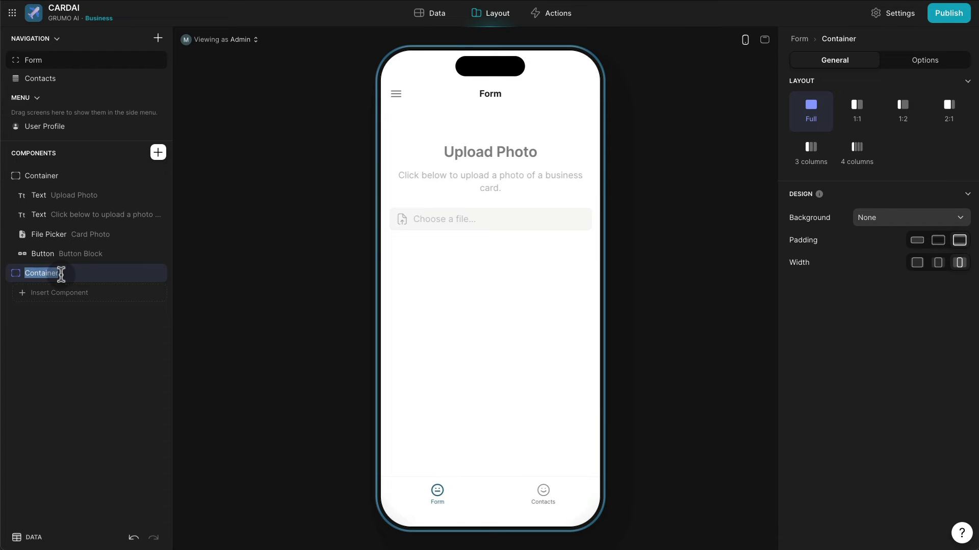
{"action": "type", "text": "Loading..."}
Insert an Image content component into the Loading... container and set its image source to the Loader column
{"action": "left_click", "coordinate": [61, 306]}
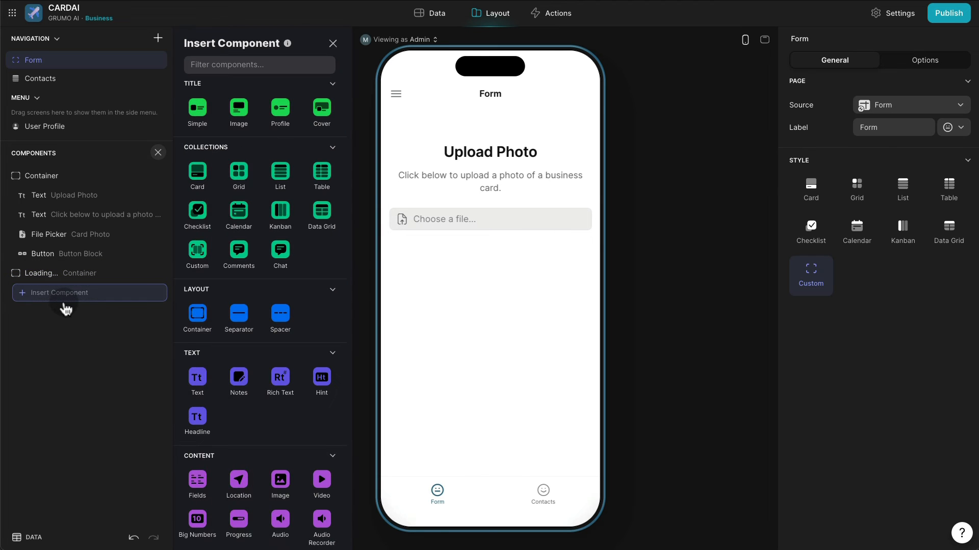
{"action": "type", "text": "image"}
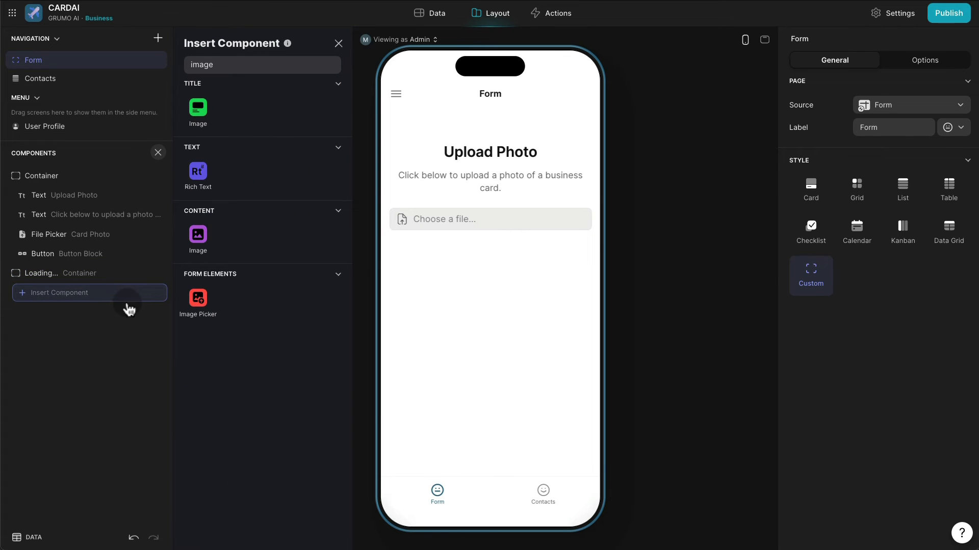
{"action": "left_click", "coordinate": [199, 239]}
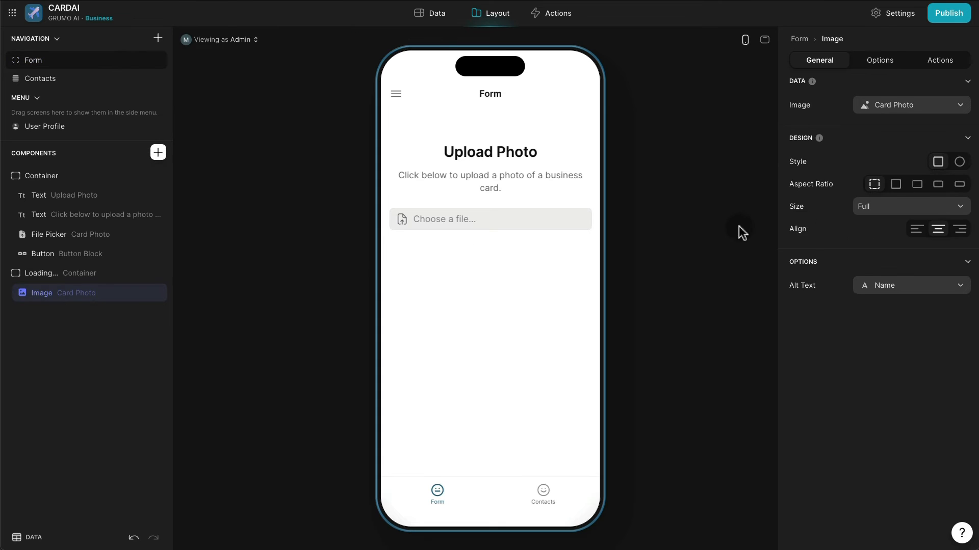
{"action": "left_click", "coordinate": [917, 102]}
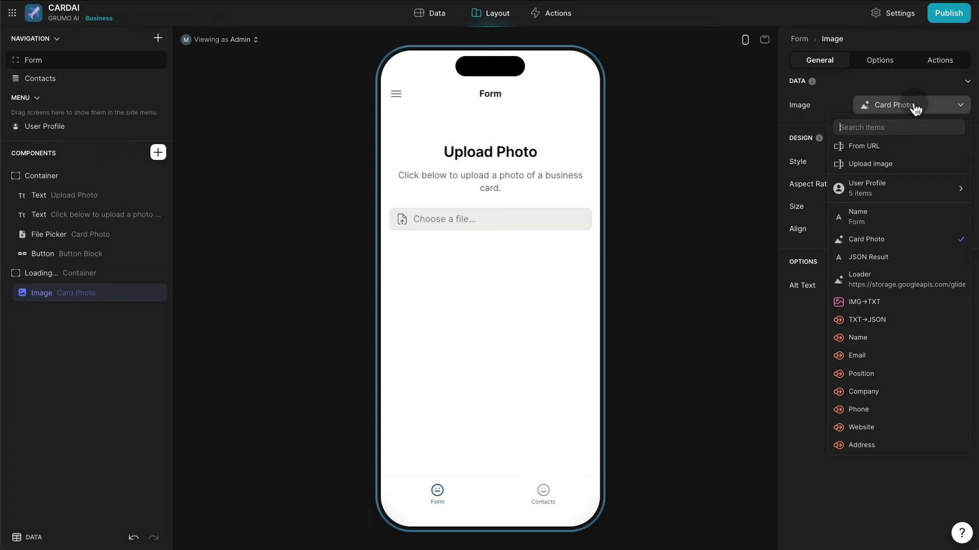
{"action": "left_click", "coordinate": [887, 263]}
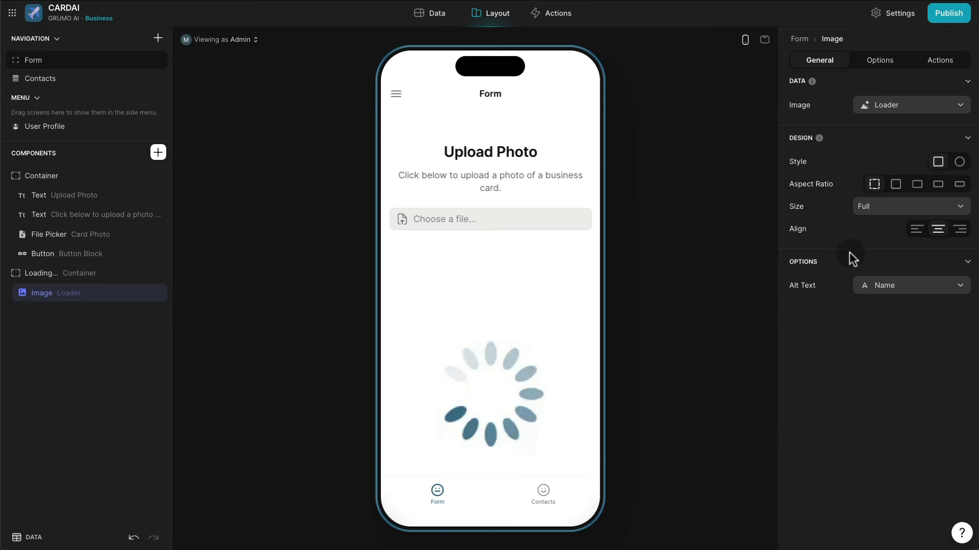
Give the loader image the Circle style and Small size, and replace its alt text source with an empty custom value
{"action": "left_click", "coordinate": [960, 162]}
{"action": "left_click", "coordinate": [900, 187]}
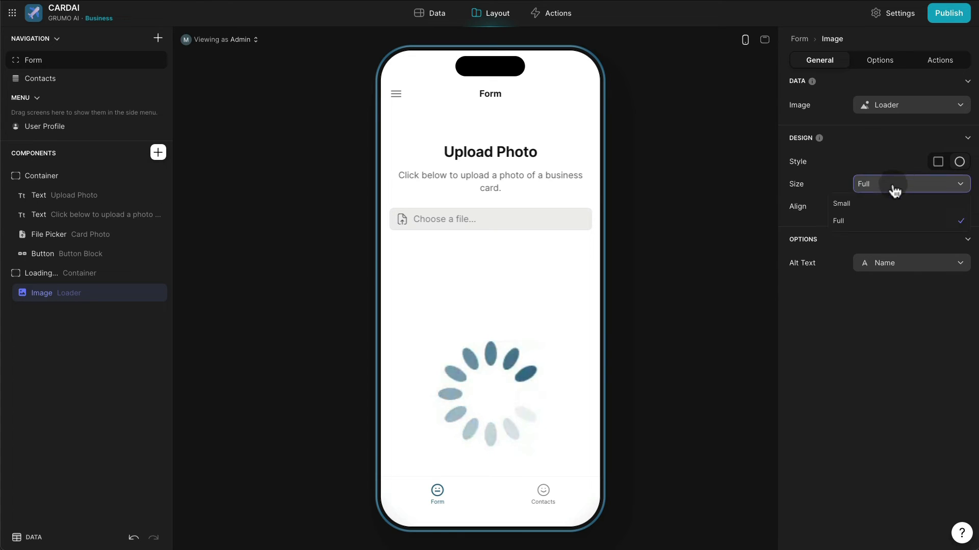
{"action": "left_click", "coordinate": [865, 205]}
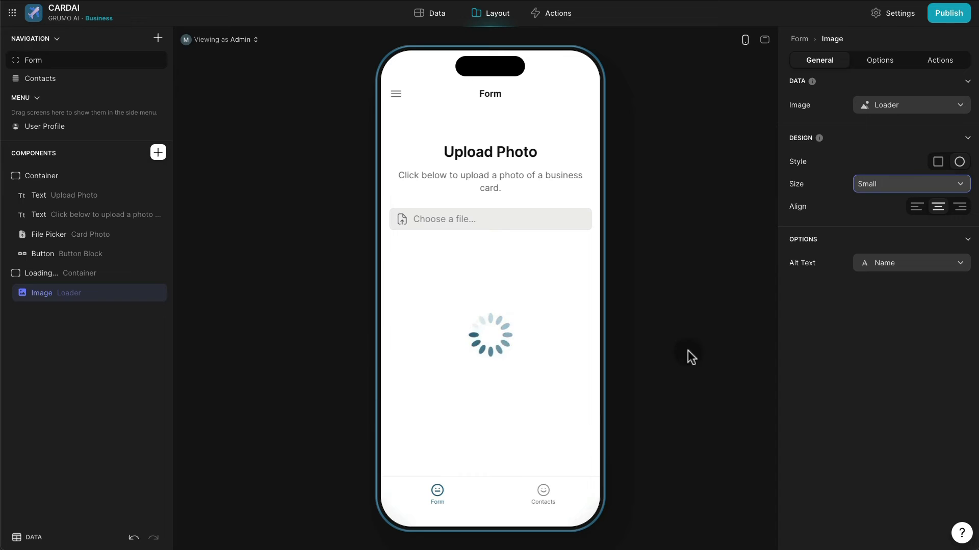
{"action": "left_click", "coordinate": [898, 265]}
{"action": "left_click", "coordinate": [867, 303]}
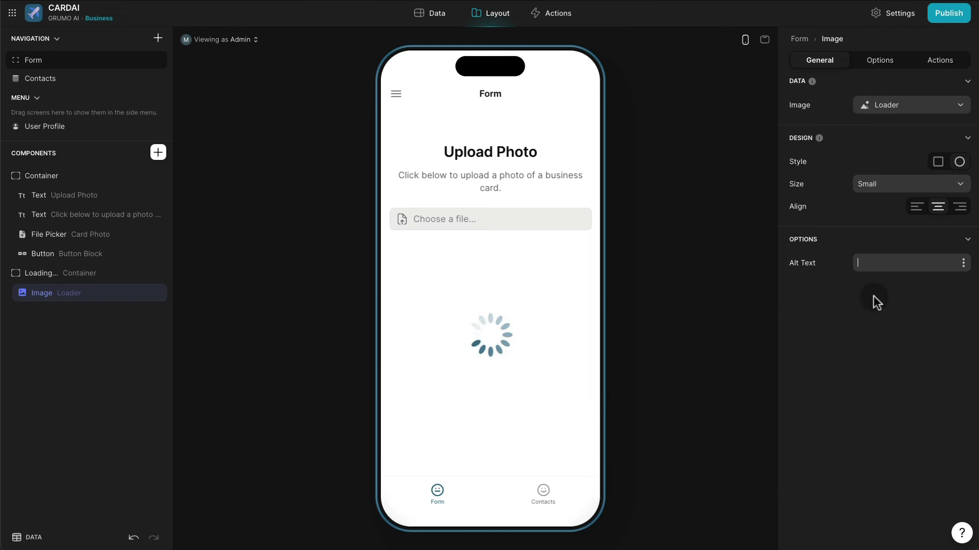
{"action": "left_click", "coordinate": [207, 364]}
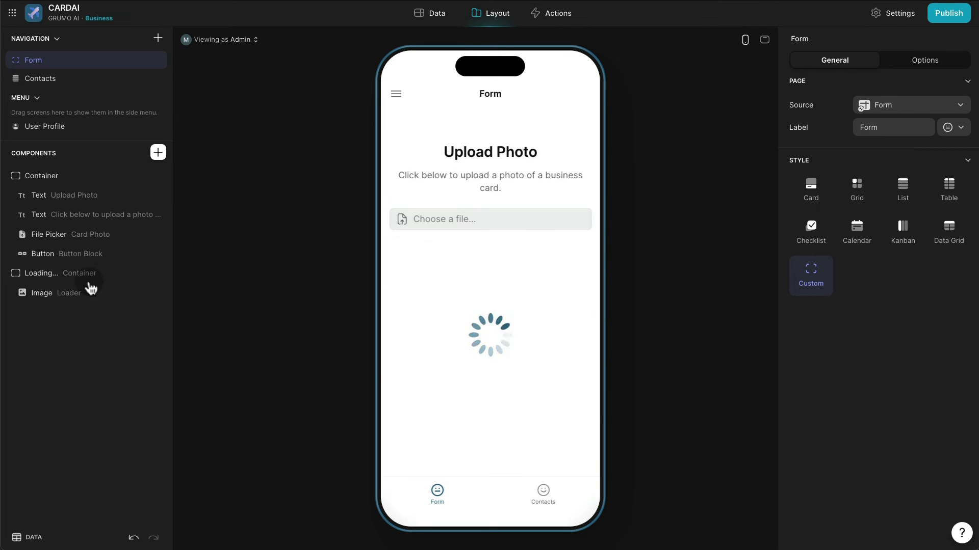
Add a visibility condition to the Loading... container so it shows only when Loading? equals 1
{"action": "mouse_move", "coordinate": [67, 279]}
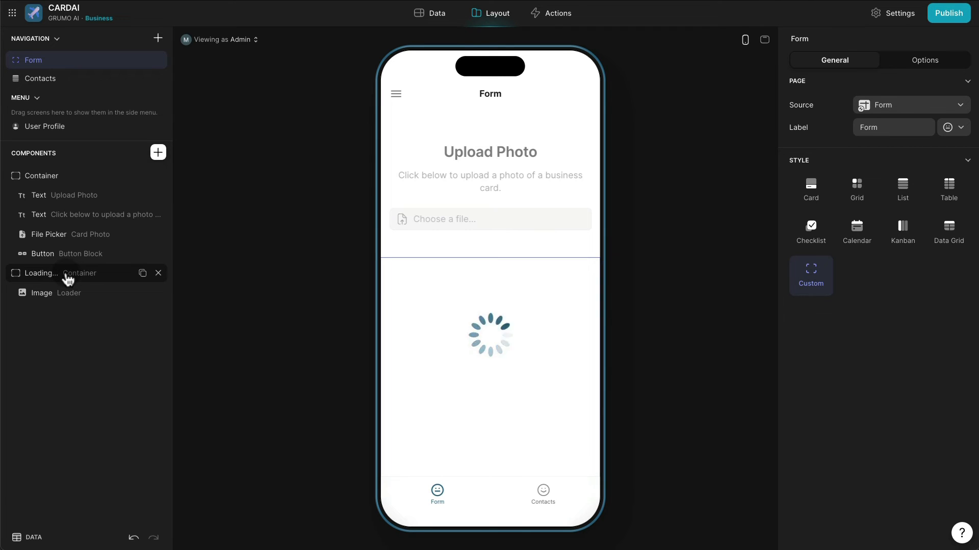
{"action": "left_click", "coordinate": [67, 279]}
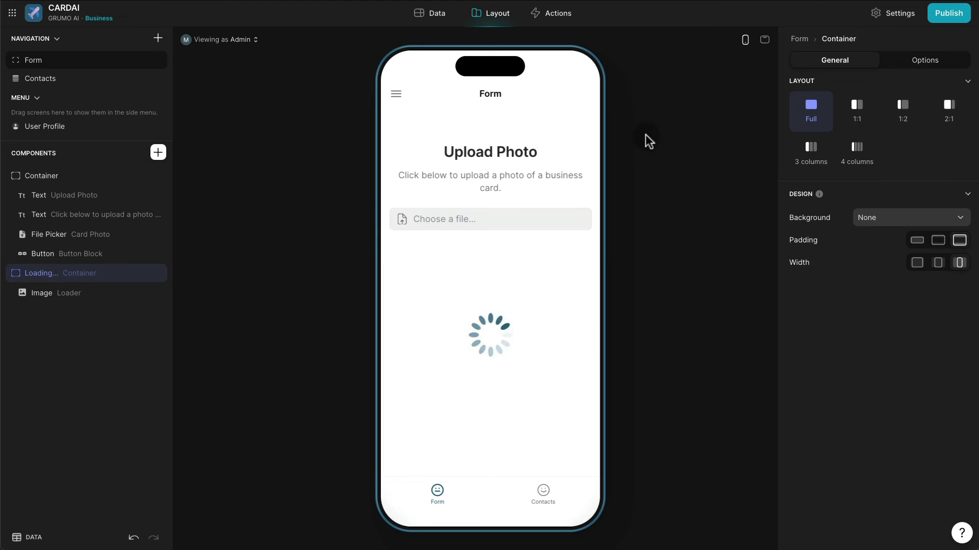
{"action": "left_click", "coordinate": [935, 67]}
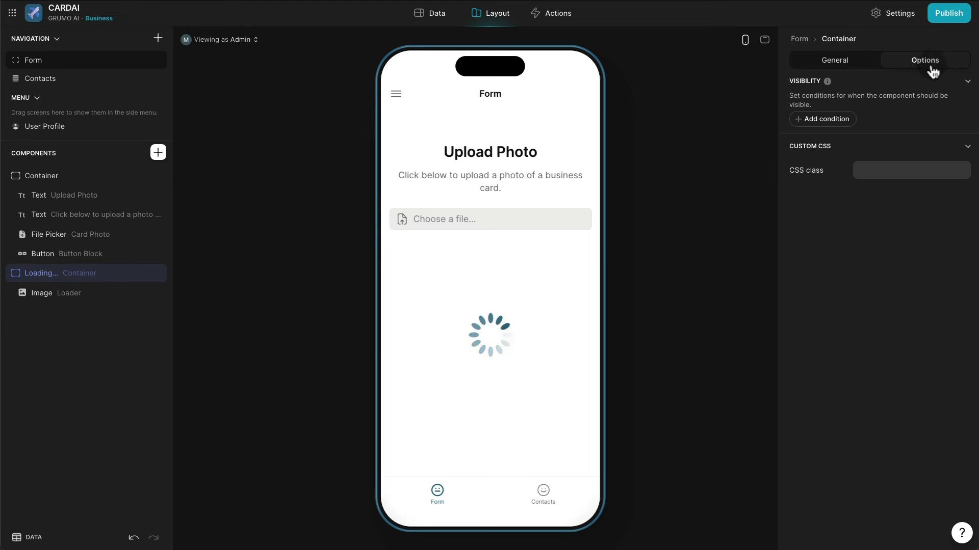
{"action": "left_click", "coordinate": [834, 120]}
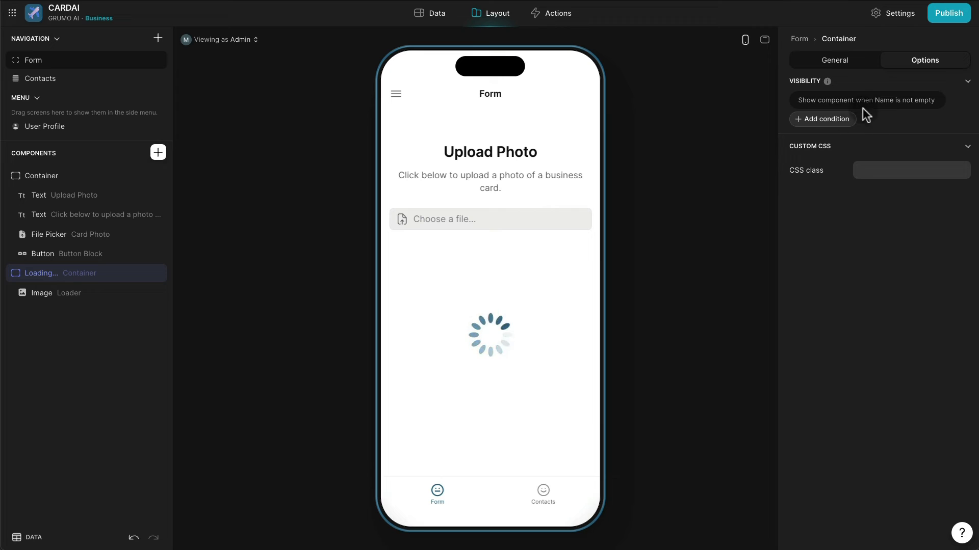
{"action": "left_click", "coordinate": [884, 104]}
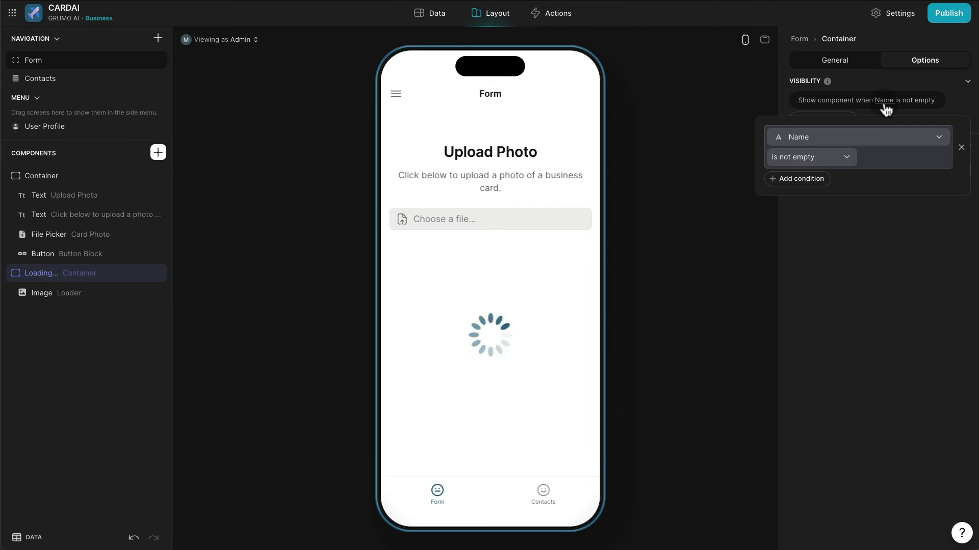
{"action": "left_click", "coordinate": [855, 138]}
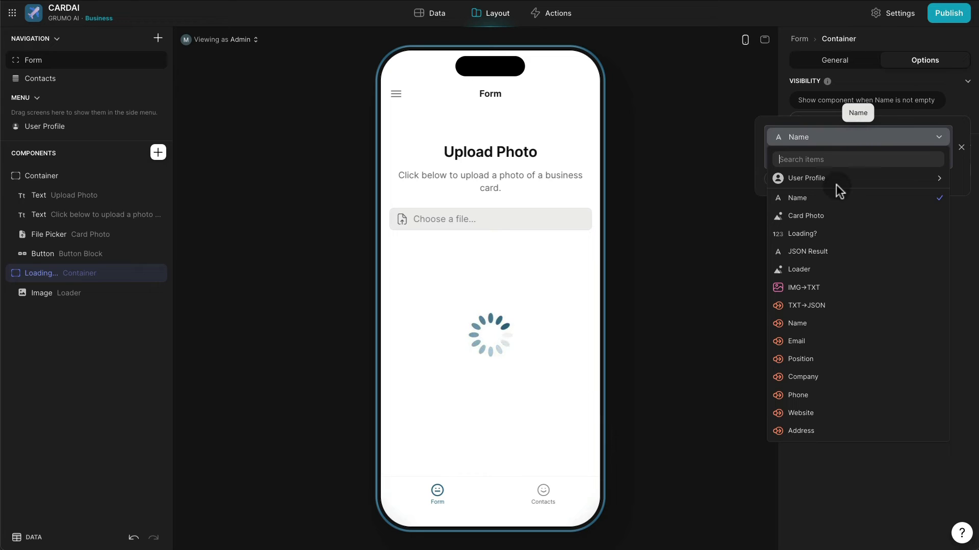
{"action": "left_click", "coordinate": [818, 233]}
{"action": "left_click", "coordinate": [818, 163]}
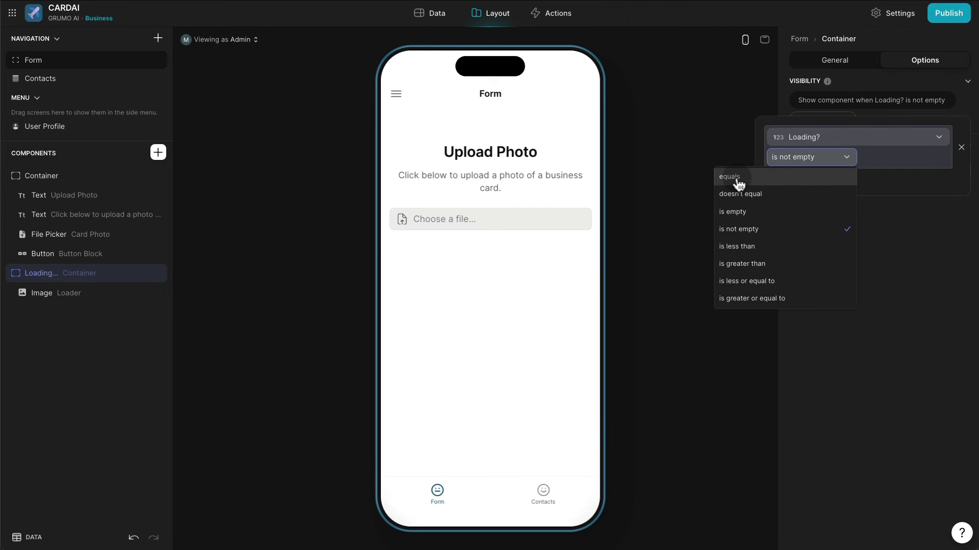
{"action": "left_click", "coordinate": [739, 182]}
{"action": "left_click", "coordinate": [911, 159]}
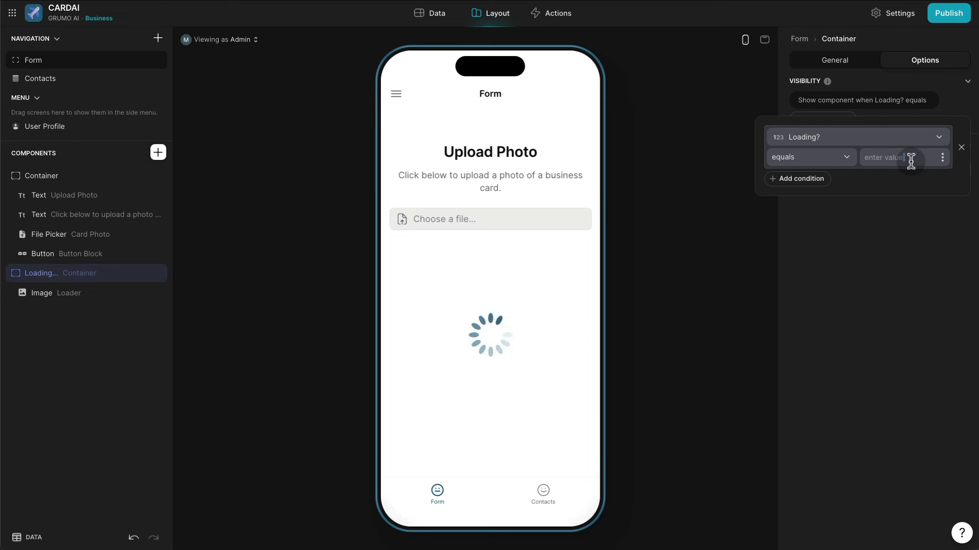
{"action": "type", "text": "1"}
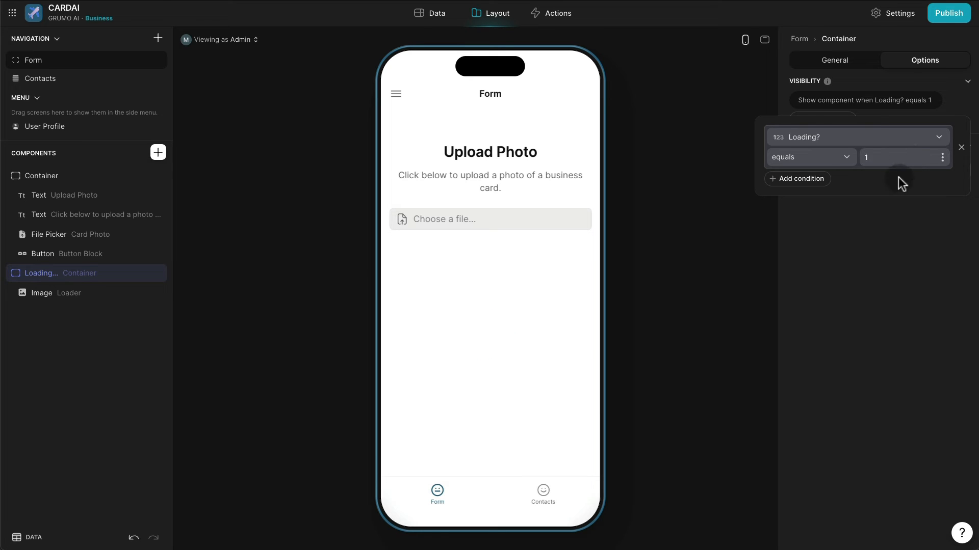
{"action": "left_click", "coordinate": [888, 210]}
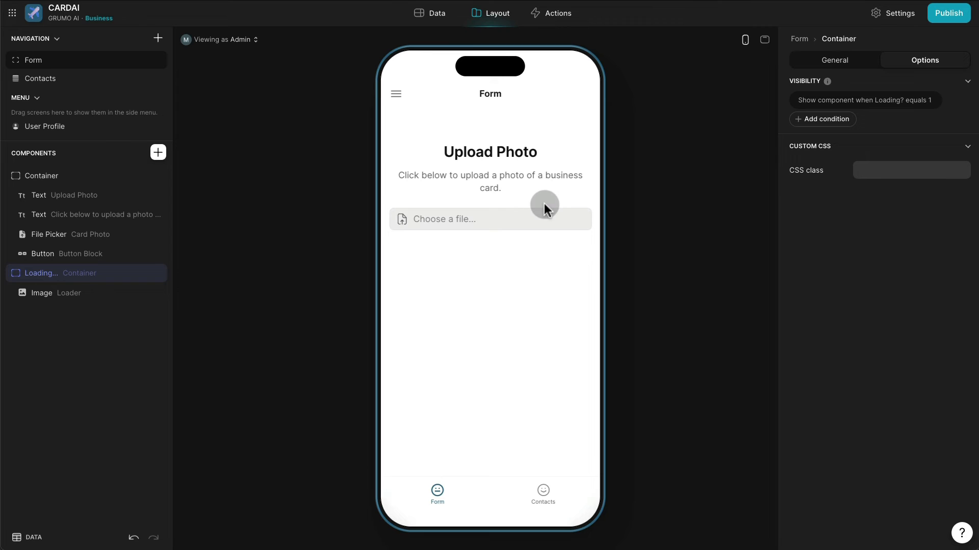
Add a visibility condition to the Upload Photo container so it shows only when Loading? is empty
{"action": "left_click", "coordinate": [51, 181]}
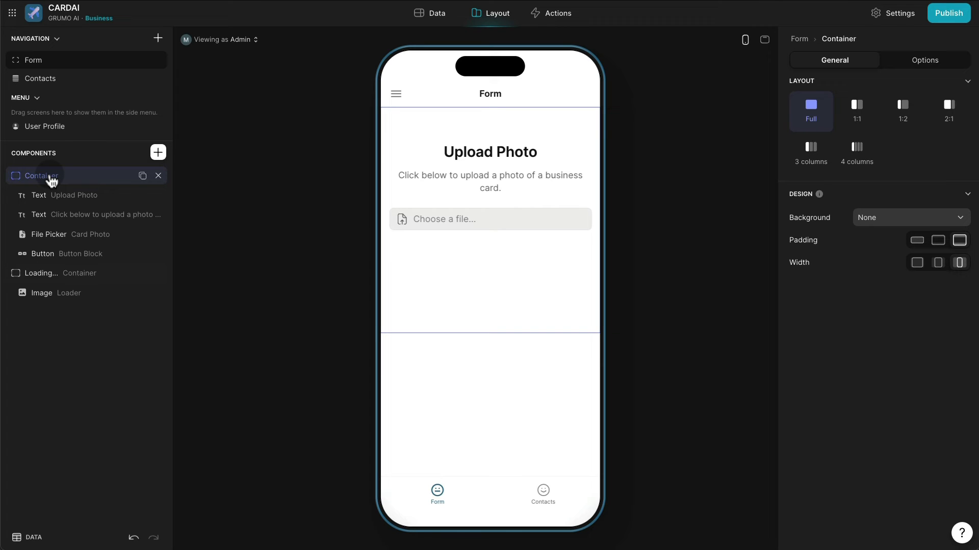
{"action": "left_click", "coordinate": [940, 63]}
{"action": "left_click", "coordinate": [836, 121]}
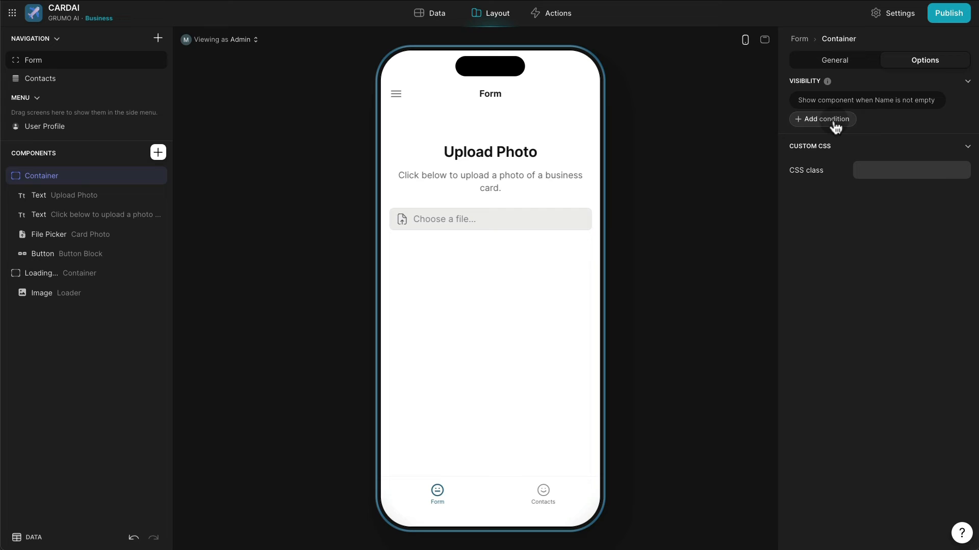
{"action": "left_click", "coordinate": [890, 105]}
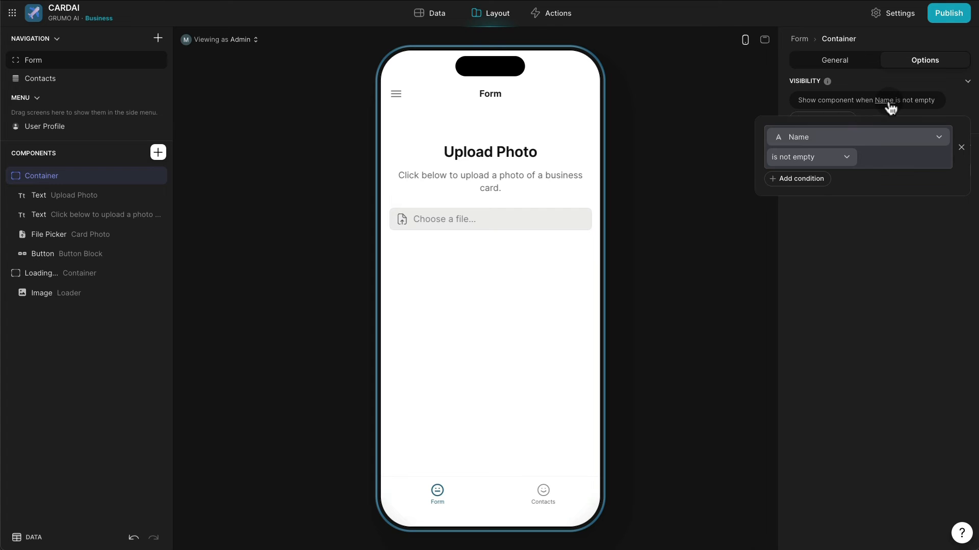
{"action": "left_click", "coordinate": [847, 138]}
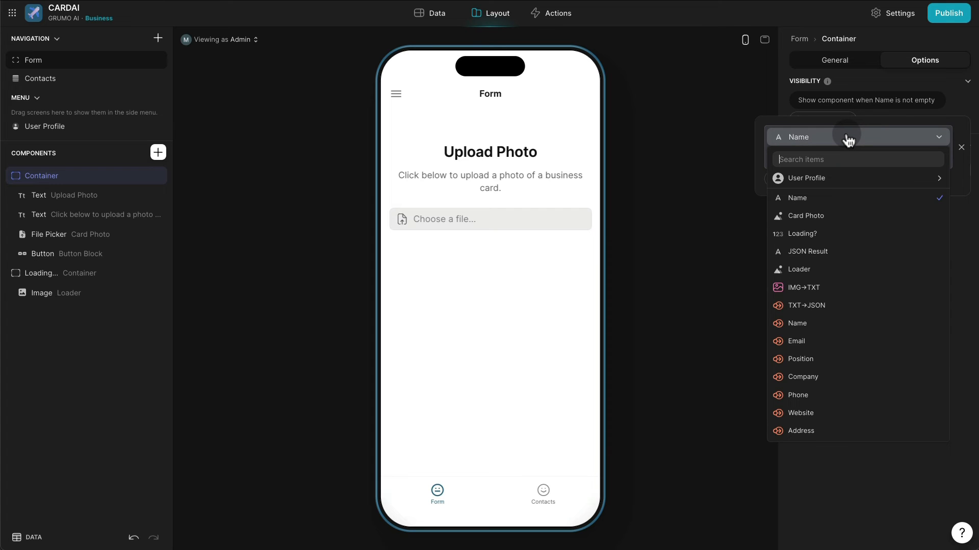
{"action": "left_click", "coordinate": [826, 233]}
{"action": "left_click", "coordinate": [818, 159]}
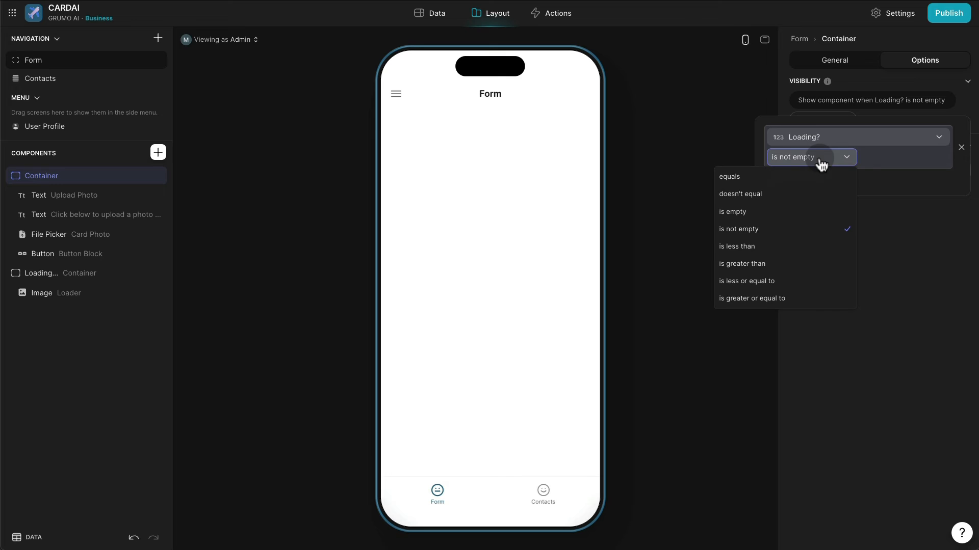
{"action": "left_click", "coordinate": [769, 211]}
{"action": "left_click", "coordinate": [702, 231]}
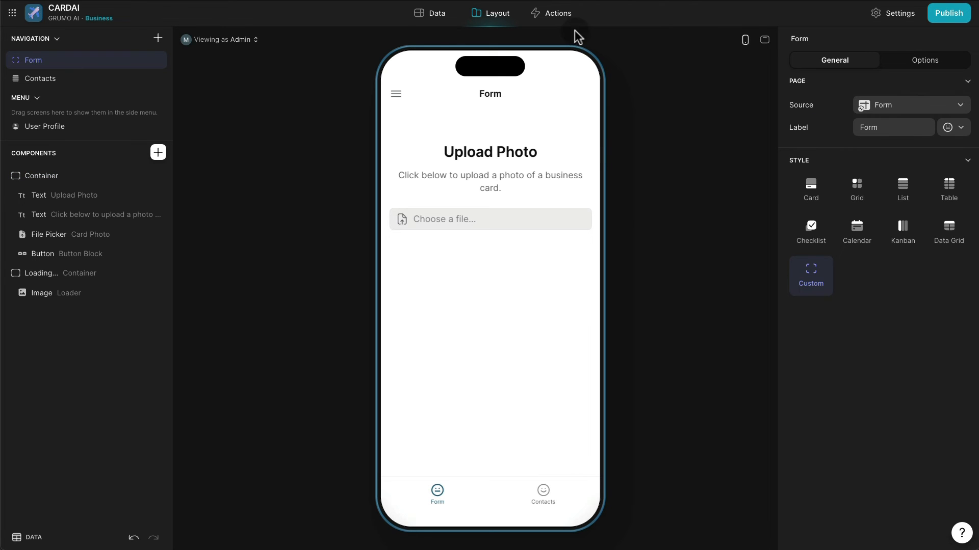
Add a Set column values step for Loading? in this item to the Form: Add Contact action, and make it the first step
{"action": "left_click", "coordinate": [558, 15]}
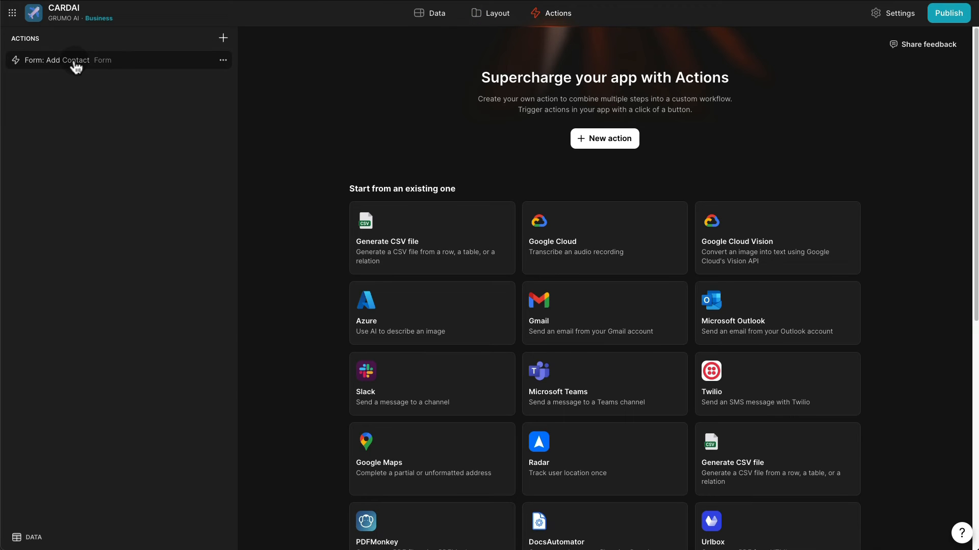
{"action": "left_click", "coordinate": [76, 67]}
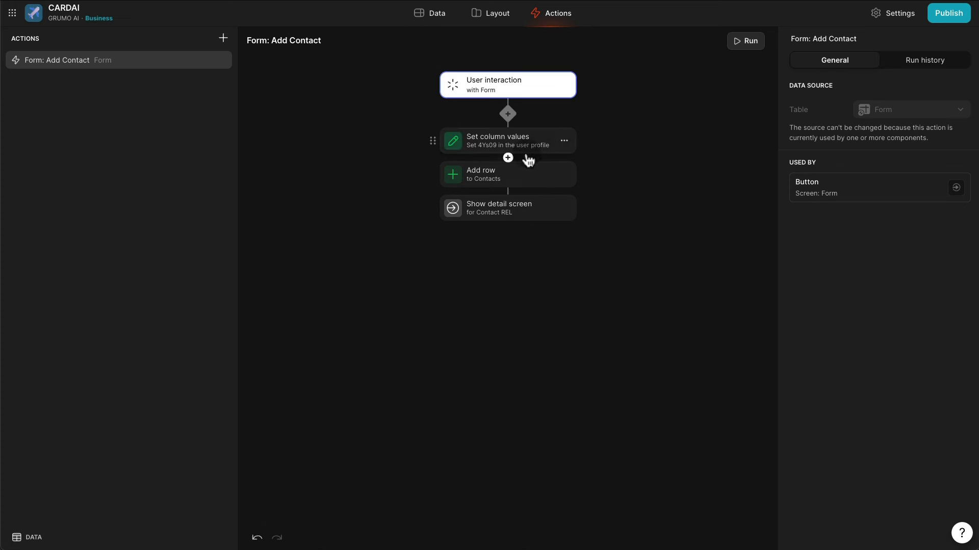
{"action": "left_click", "coordinate": [508, 158]}
{"action": "type", "text": "set"}
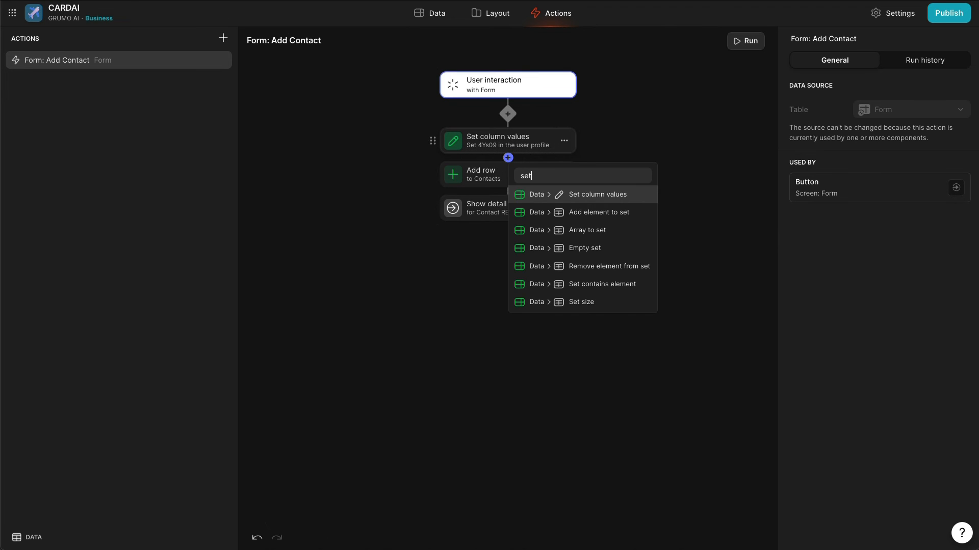
{"action": "left_click", "coordinate": [591, 197]}
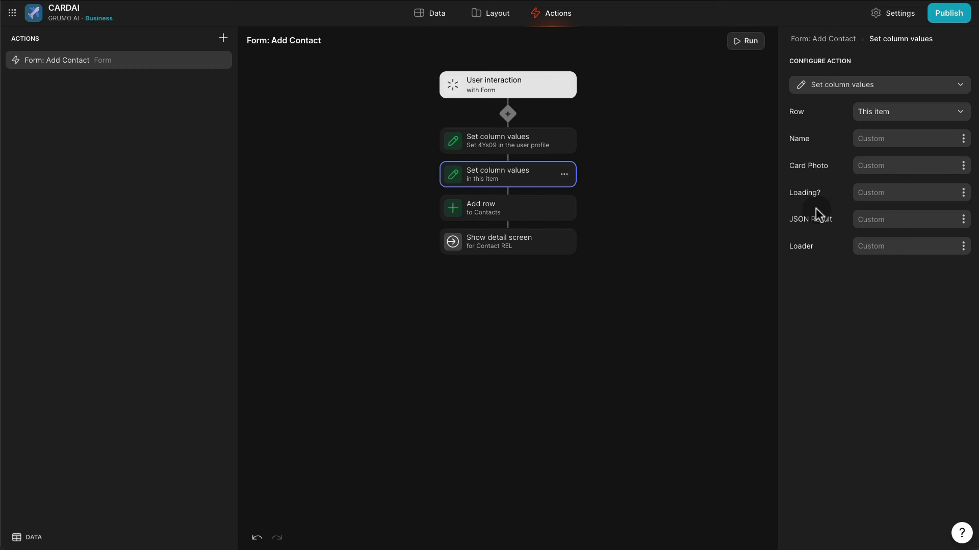
{"action": "left_click", "coordinate": [909, 193]}
{"action": "left_click", "coordinate": [622, 291]}
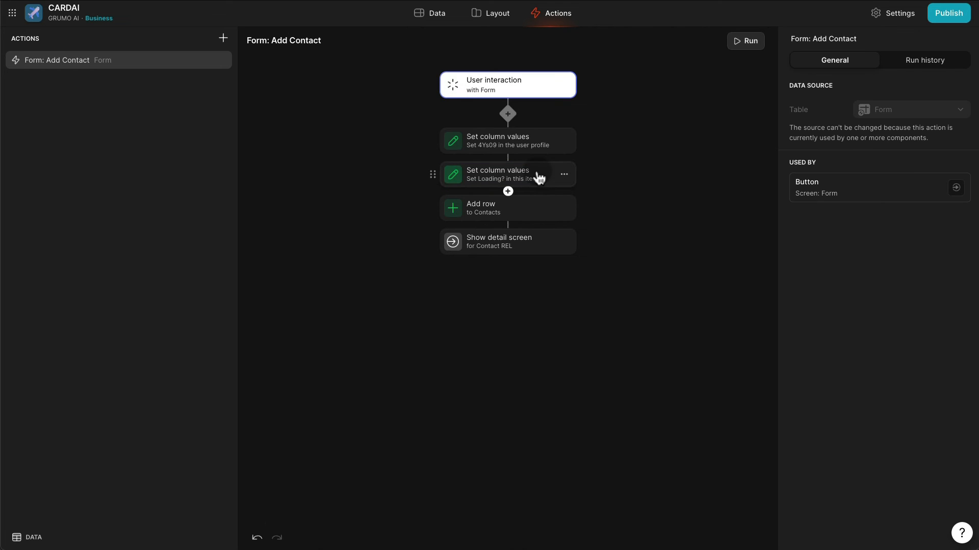
{"action": "left_click_drag", "start_coordinate": [539, 178], "coordinate": [539, 144]}
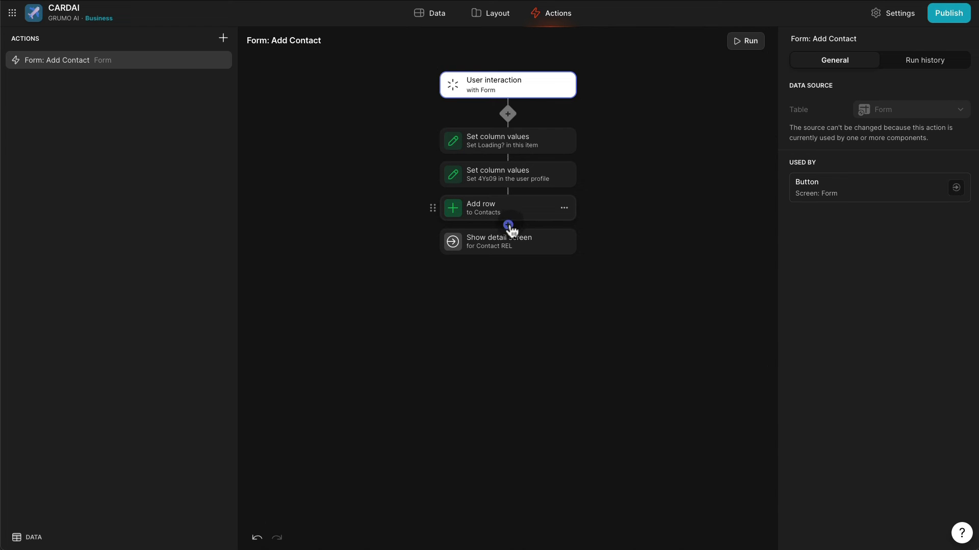
Insert a Set column values step between Add row and Show detail screen that clears Loading? in this item
{"action": "left_click", "coordinate": [508, 225]}
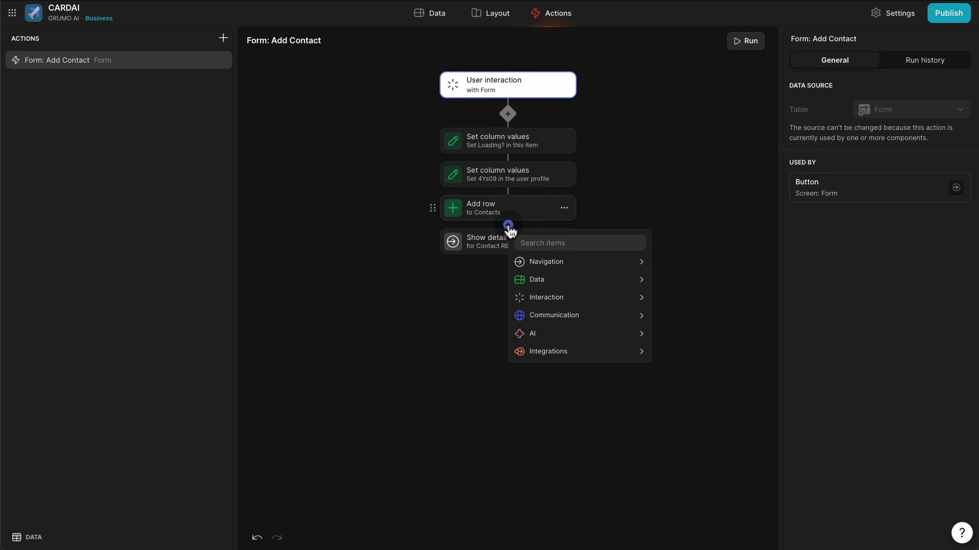
{"action": "type", "text": "set"}
{"action": "left_click", "coordinate": [578, 259]}
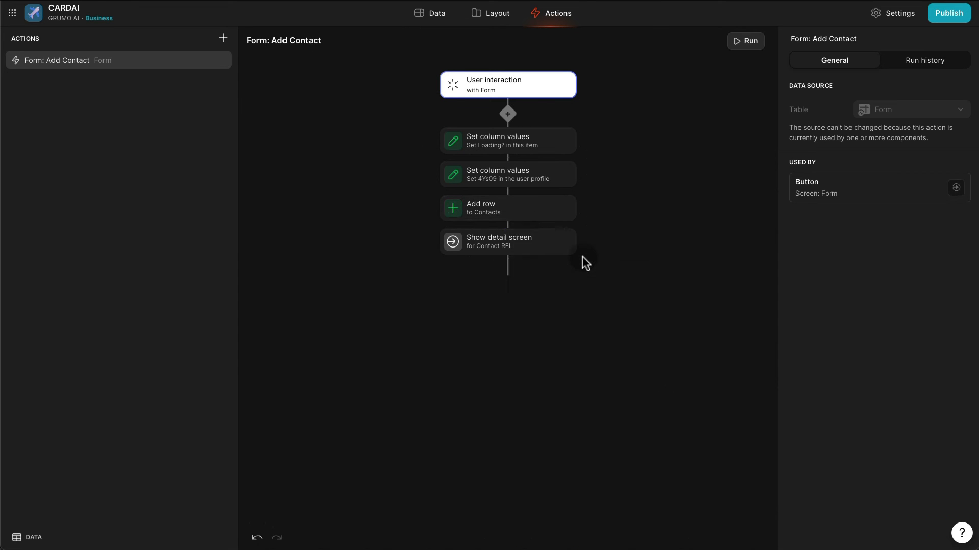
{"action": "left_click", "coordinate": [963, 192]}
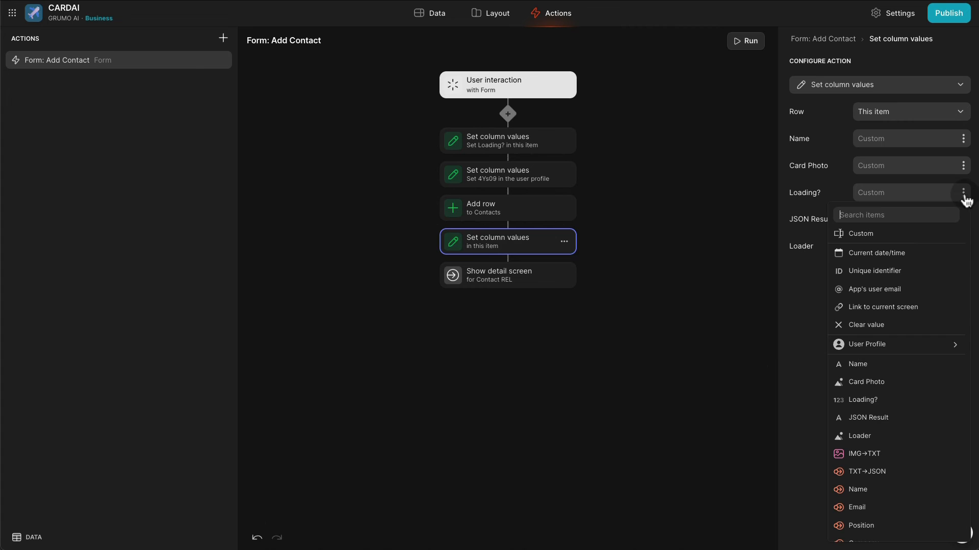
{"action": "left_click", "coordinate": [880, 326]}
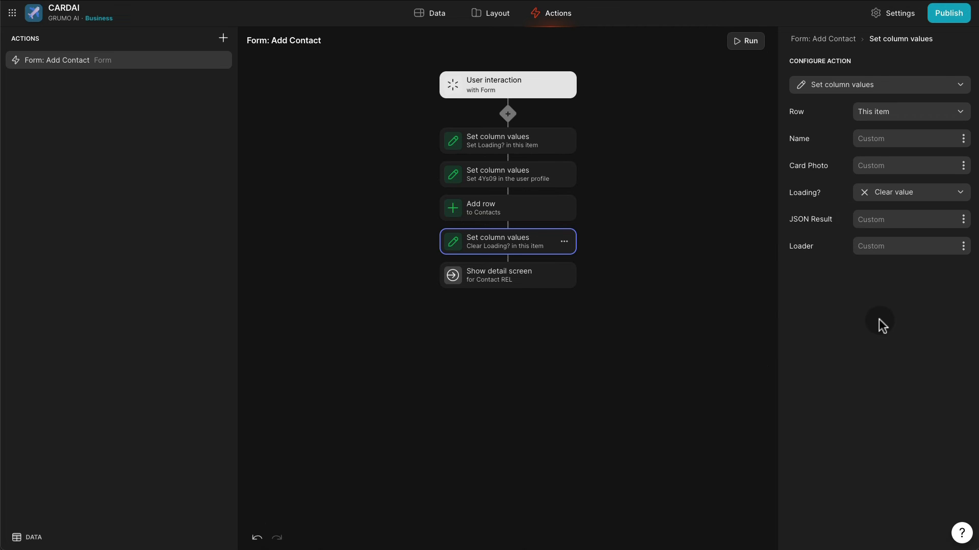
{"action": "left_click", "coordinate": [668, 344]}
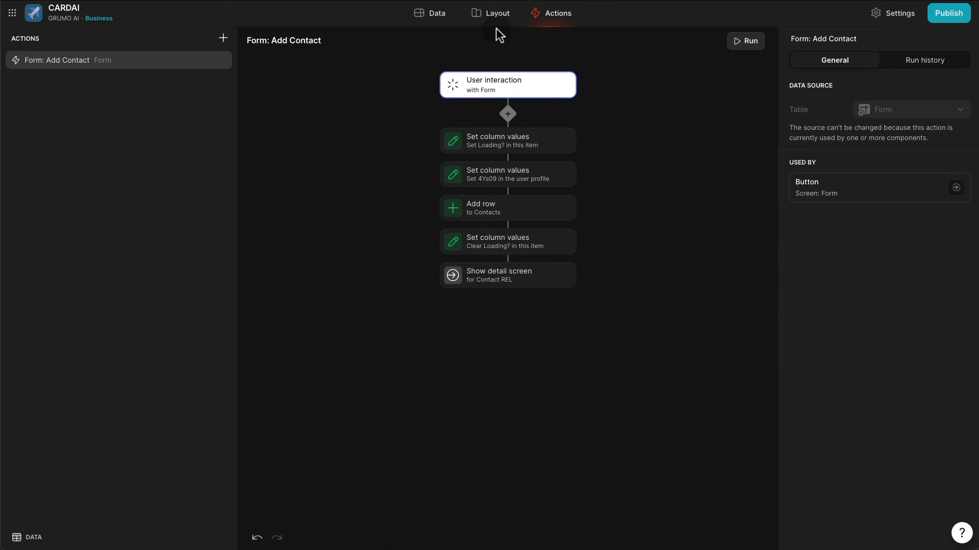
Test the Form screen in the layout preview by uploading business-card-03.jpg and submitting it with Go!
{"action": "left_click", "coordinate": [492, 14]}
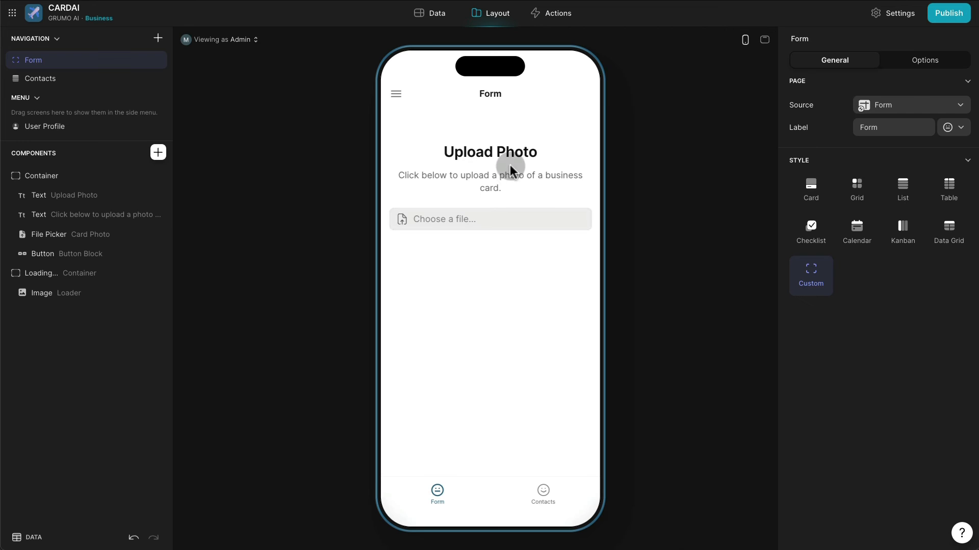
{"action": "left_click", "coordinate": [505, 218]}
{"action": "left_click", "coordinate": [278, 121]}
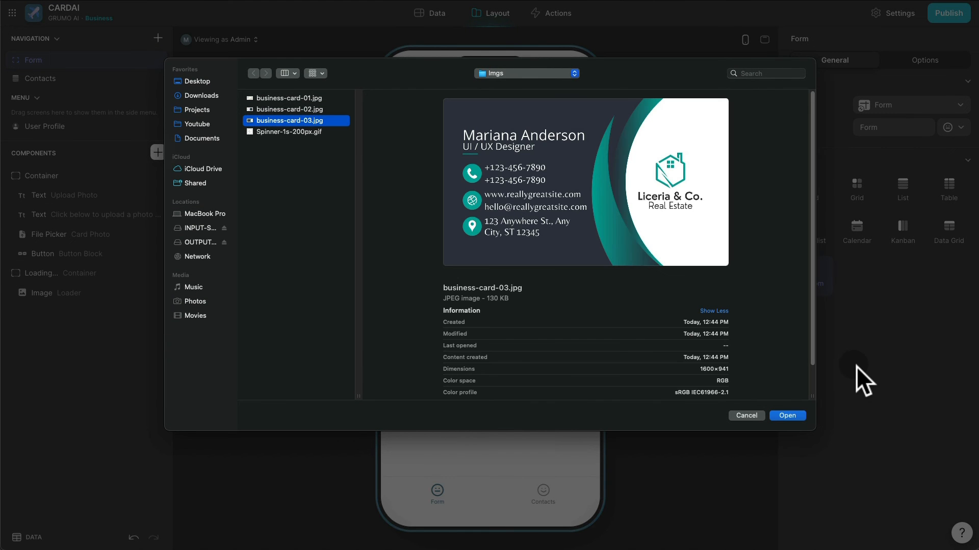
{"action": "left_click", "coordinate": [798, 414]}
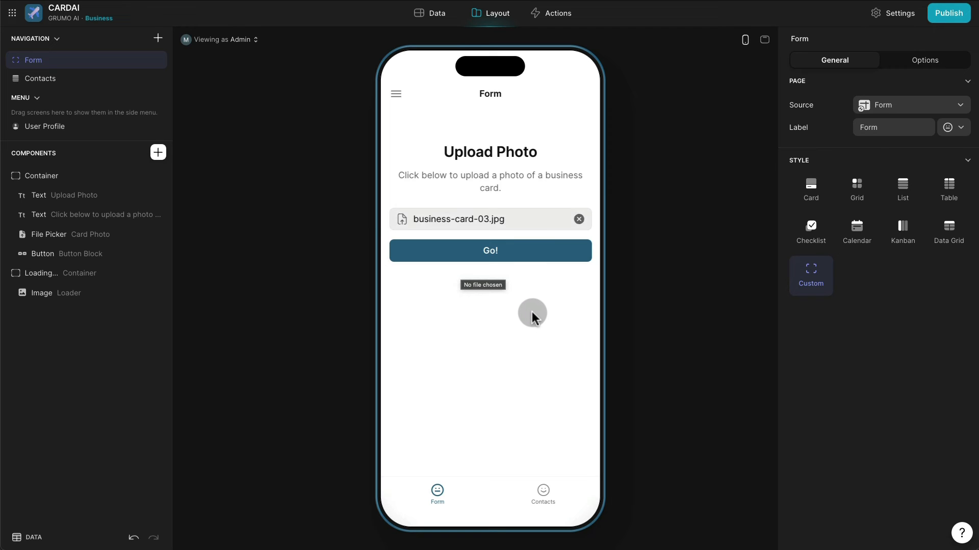
{"action": "left_click", "coordinate": [512, 256]}
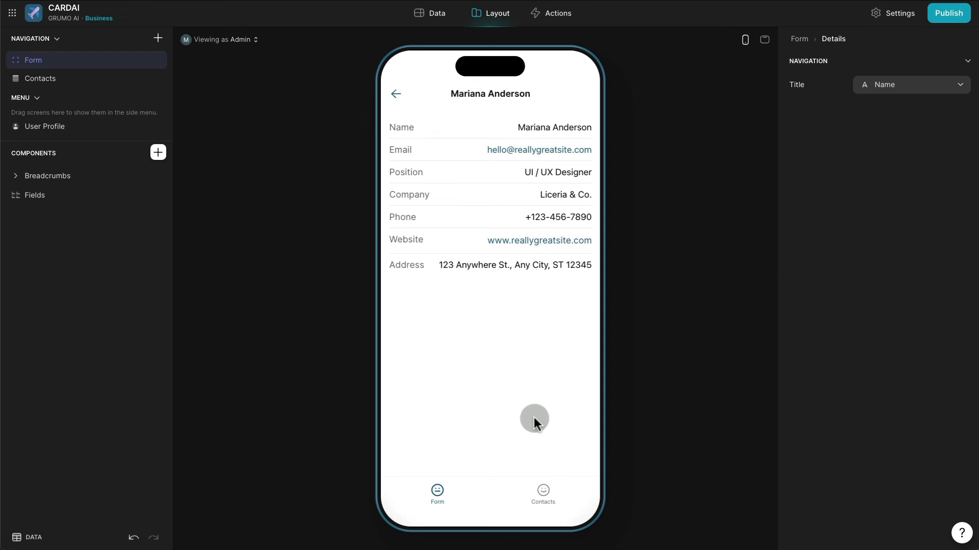
Check the newly added contact's details from the Contacts list, and open the Form data table
{"action": "left_click", "coordinate": [543, 490]}
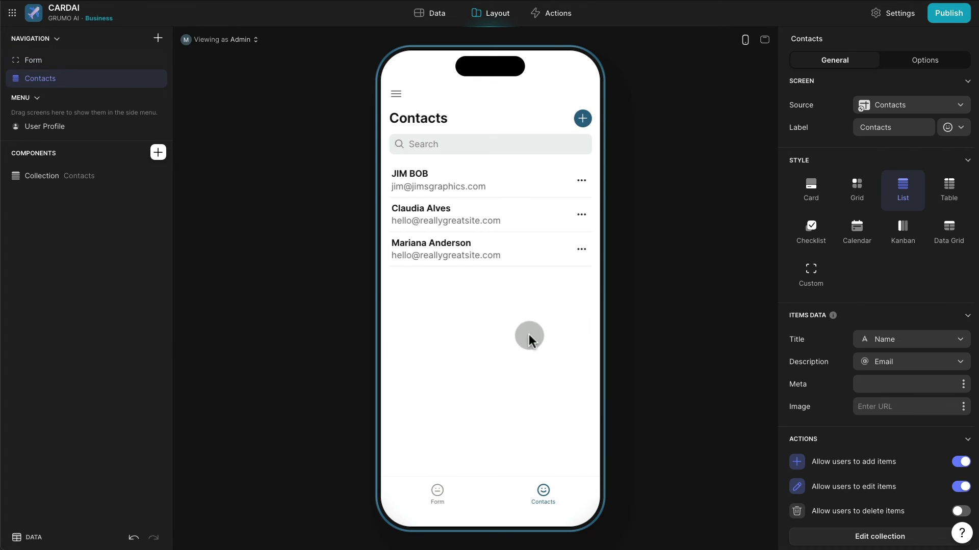
{"action": "left_click", "coordinate": [494, 261]}
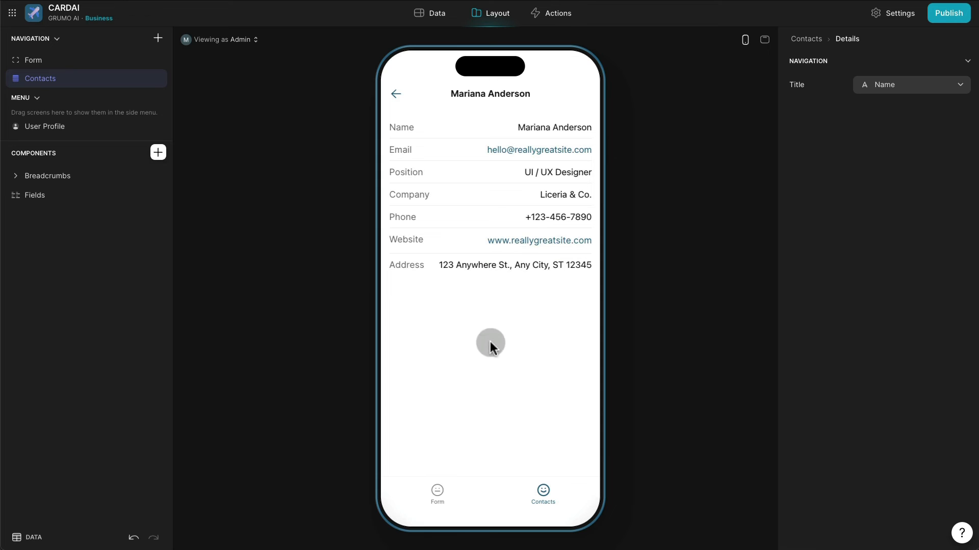
{"action": "left_click", "coordinate": [437, 13]}
{"action": "left_click", "coordinate": [76, 83]}
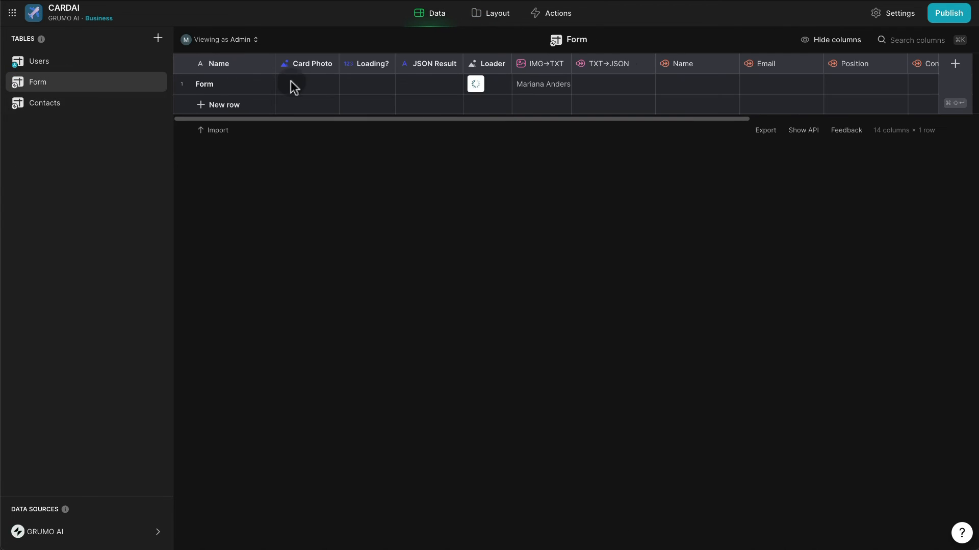
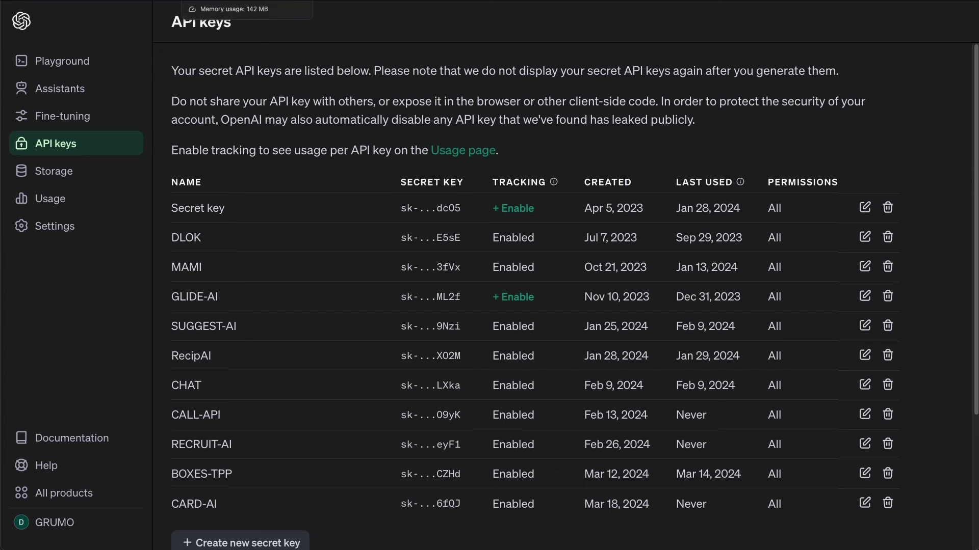
Switch to Glide and insert an OpenAI Complete chat step before Add row in the Form: Add Contact action
{"action": "left_click", "coordinate": [225, 1]}
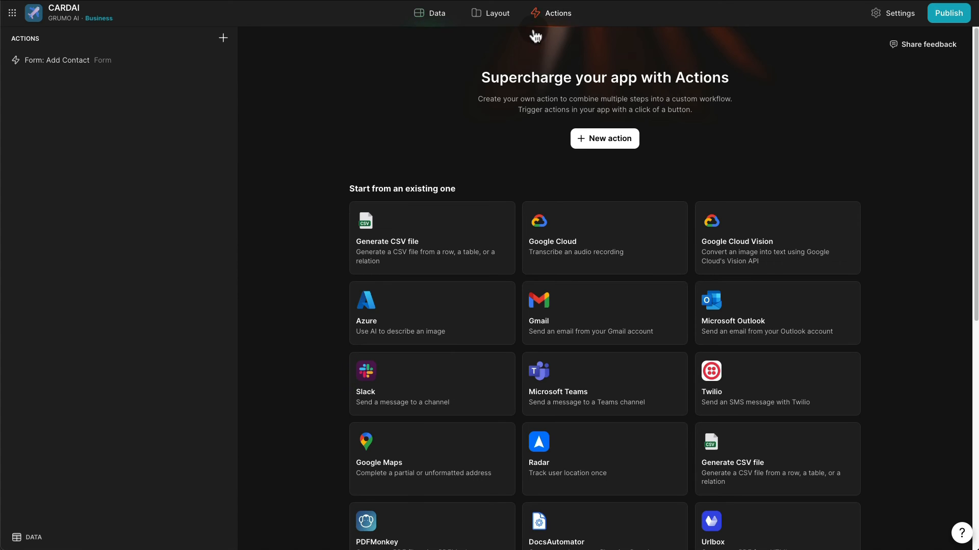
{"action": "left_click", "coordinate": [41, 64]}
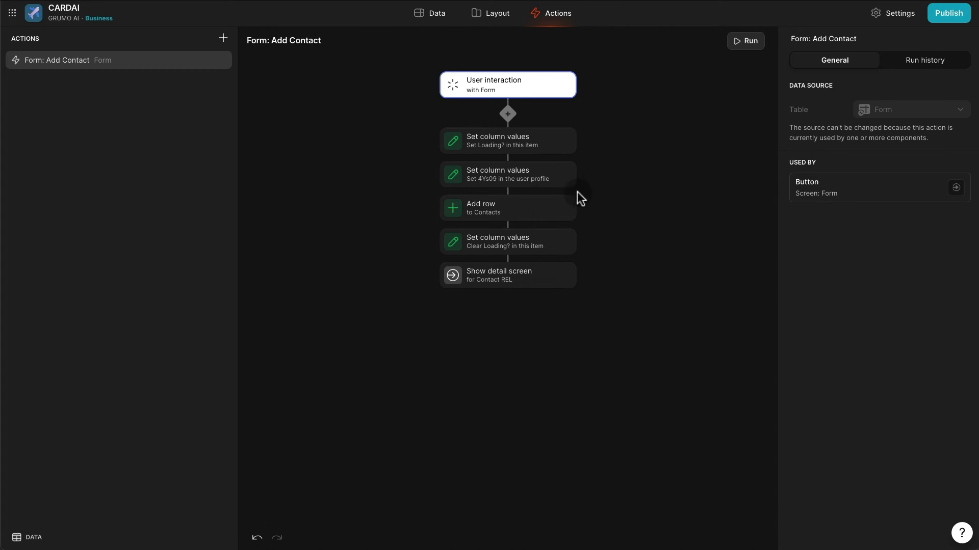
{"action": "left_click", "coordinate": [508, 193]}
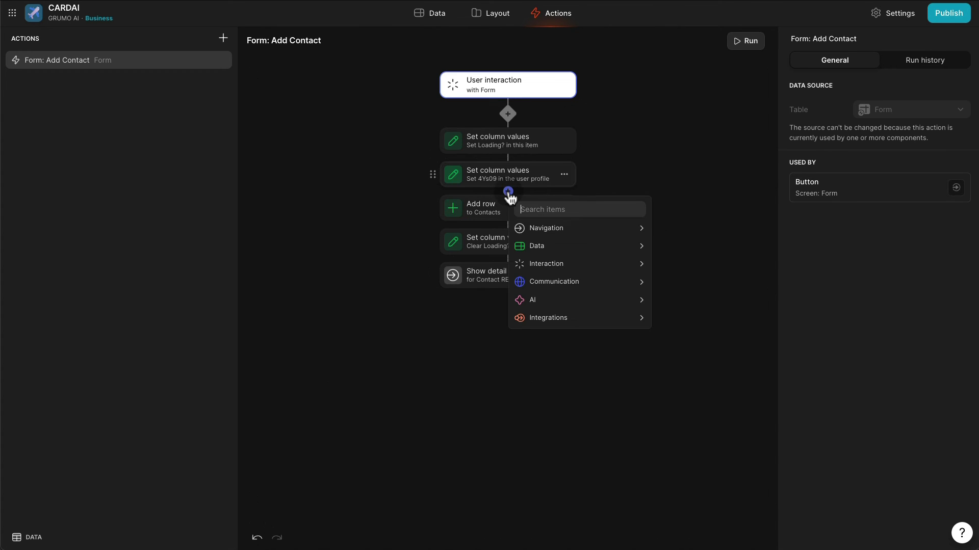
{"action": "type", "text": "compl"}
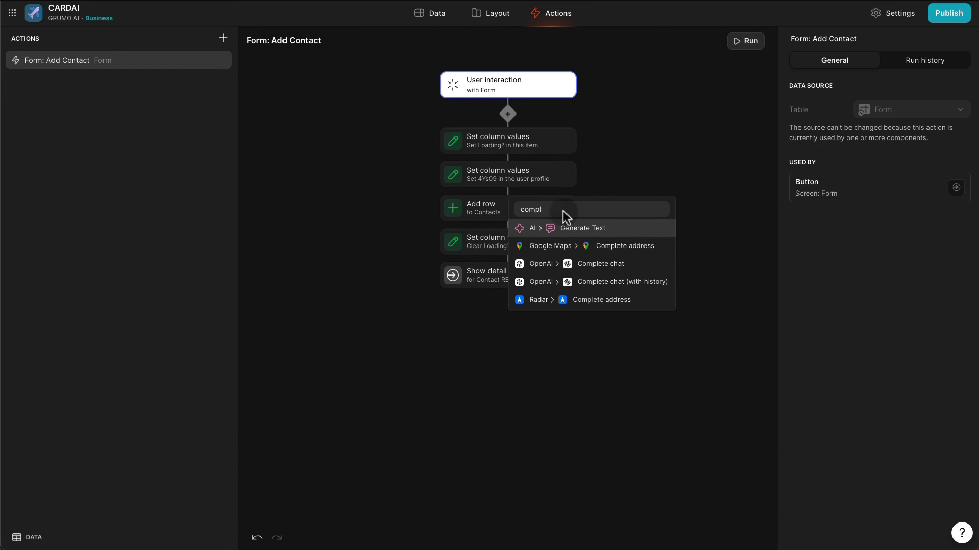
{"action": "left_click", "coordinate": [600, 264]}
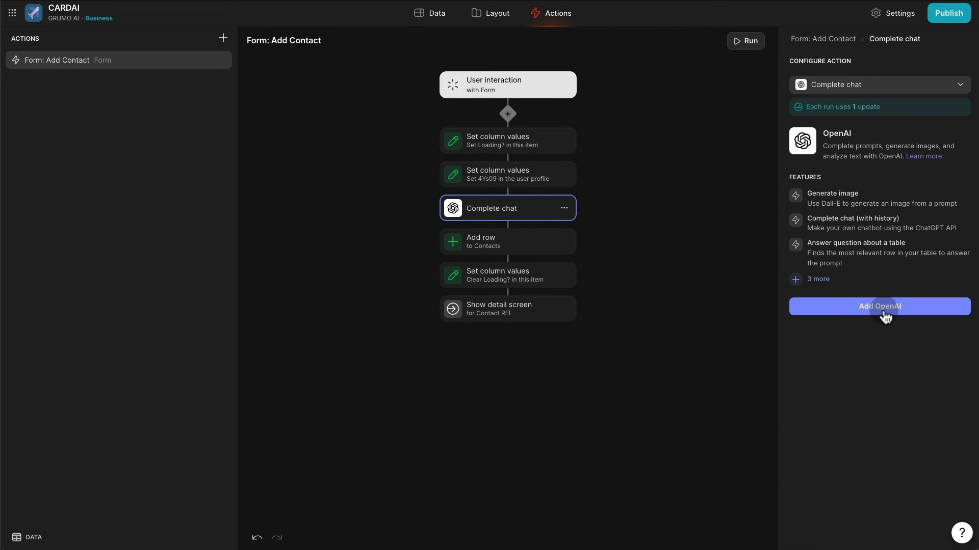
Add the OpenAI integration to the app and paste the API key into its configuration
{"action": "left_click", "coordinate": [883, 312]}
{"action": "left_click", "coordinate": [896, 316]}
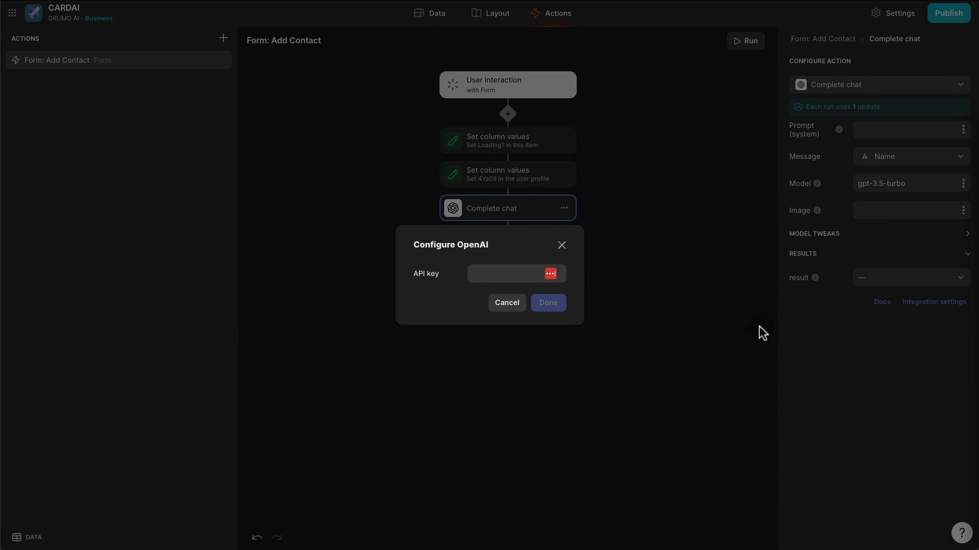
{"action": "left_click", "coordinate": [485, 271]}
{"action": "key", "text": "ctrl+v"}
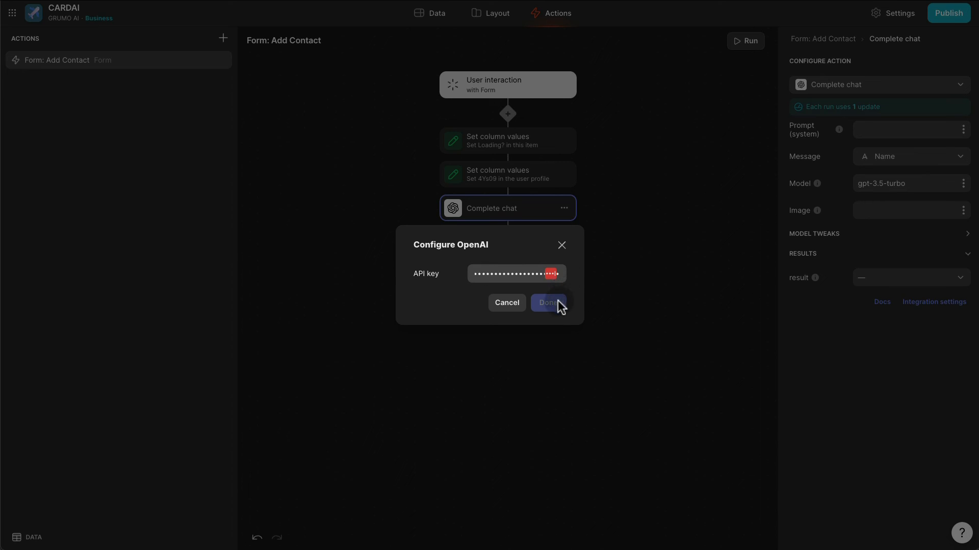
{"action": "left_click", "coordinate": [553, 307]}
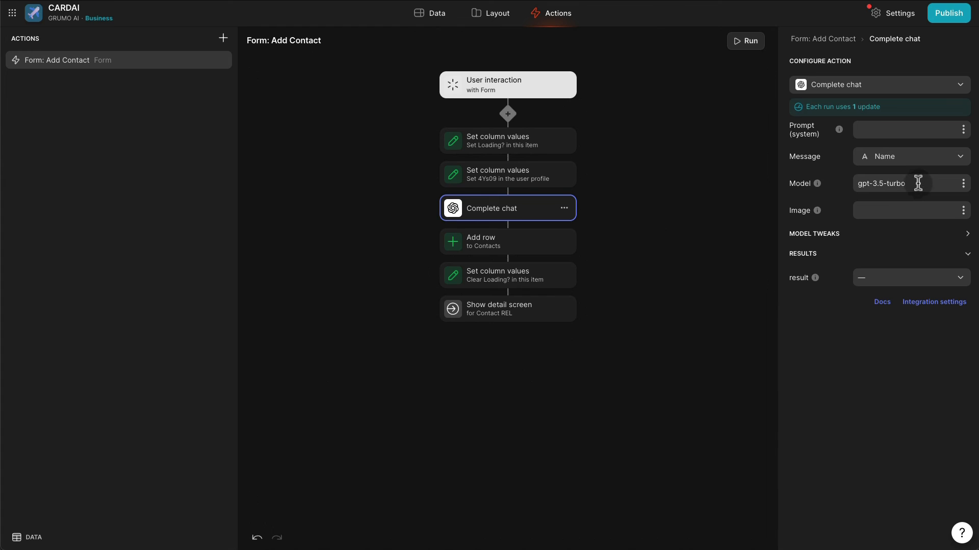
Set the Complete chat step's model to gpt-4-vision-preview and its image to Card Photo
{"action": "triple_click", "coordinate": [891, 184]}
{"action": "type", "text": "gpt-4-vision-preview"}
{"action": "left_click", "coordinate": [956, 214]}
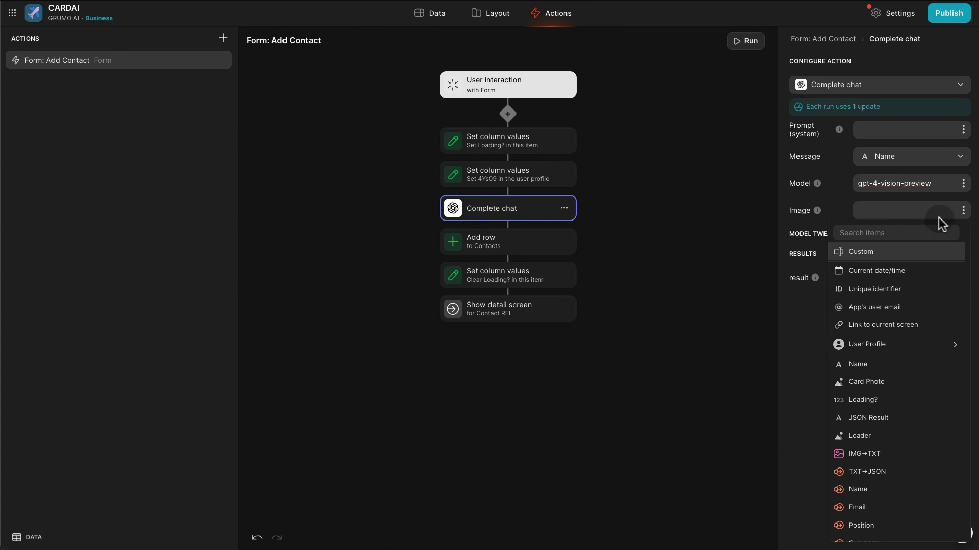
{"action": "left_click", "coordinate": [873, 381]}
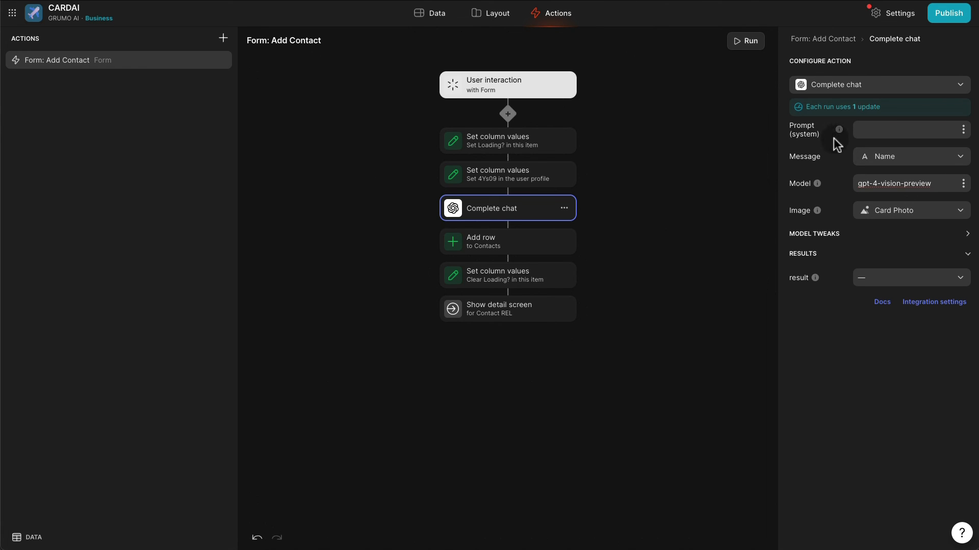
Set the message to "Here is the business card image" and paste a system prompt requesting the card details as a properly formatted JSON object
{"action": "left_click", "coordinate": [949, 163]}
{"action": "left_click", "coordinate": [901, 197]}
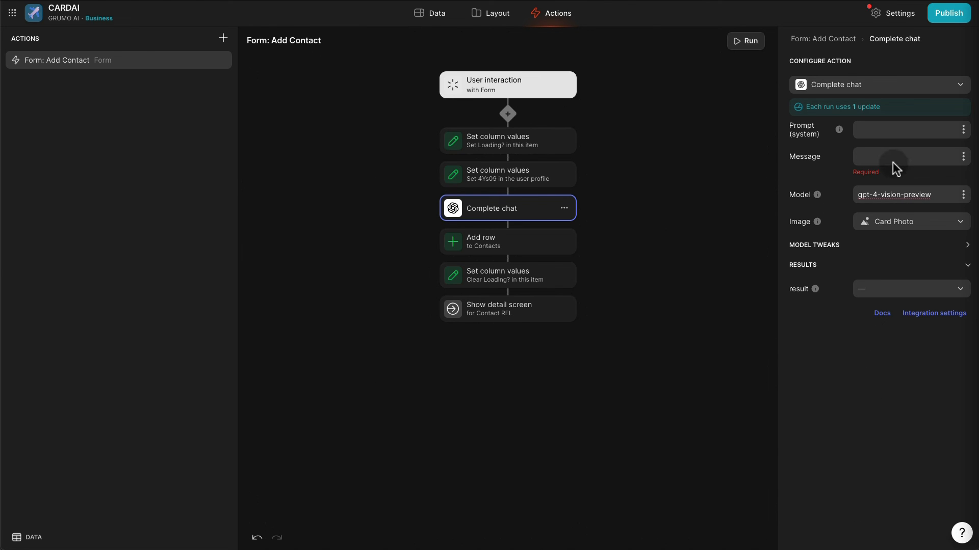
{"action": "type", "text": "Here is the business card image"}
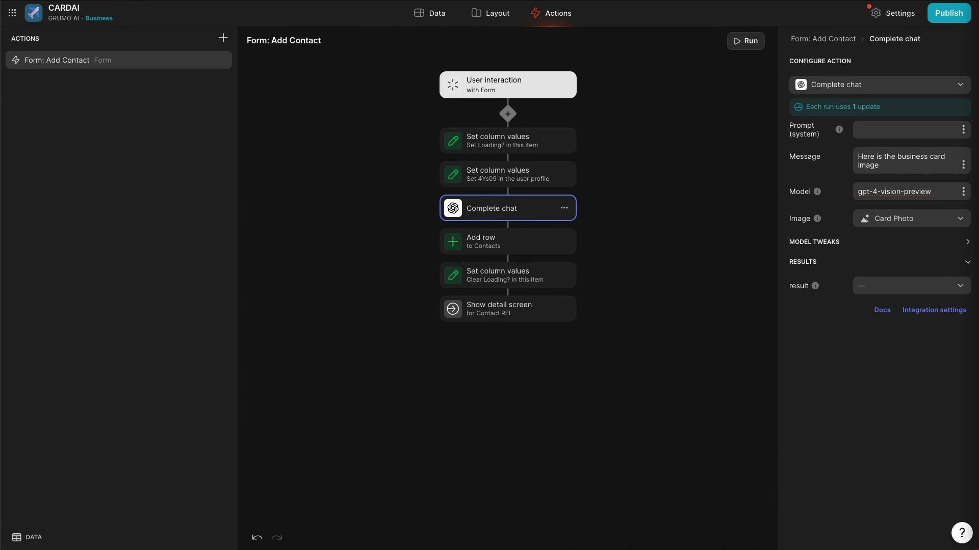
{"action": "left_click", "coordinate": [907, 123]}
{"action": "type", "text": "Return a properly formatted JSON object with this business card details. Use this JSON schema: {\"name\":\"Name\",\"email\":\"email\",\"position\":\"Position\",\"company\":\"Company\",\"phone\":\"phone\",\"website\":\"website\",\"address\":\"Address\"} Don't include any wrapping text like json or ``` or \"\""}
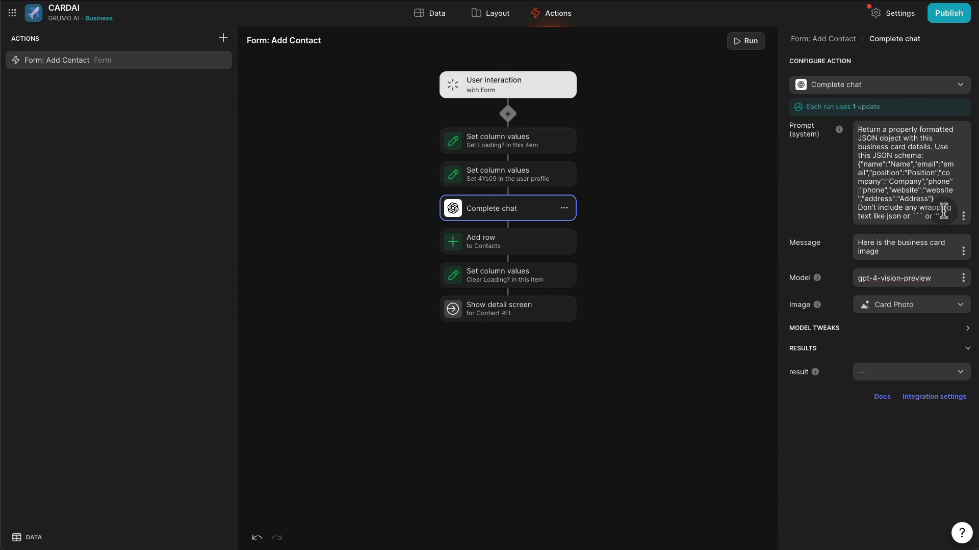
Store the Complete chat result in the JSON Result column and show the model tweaks
{"action": "left_click", "coordinate": [899, 375]}
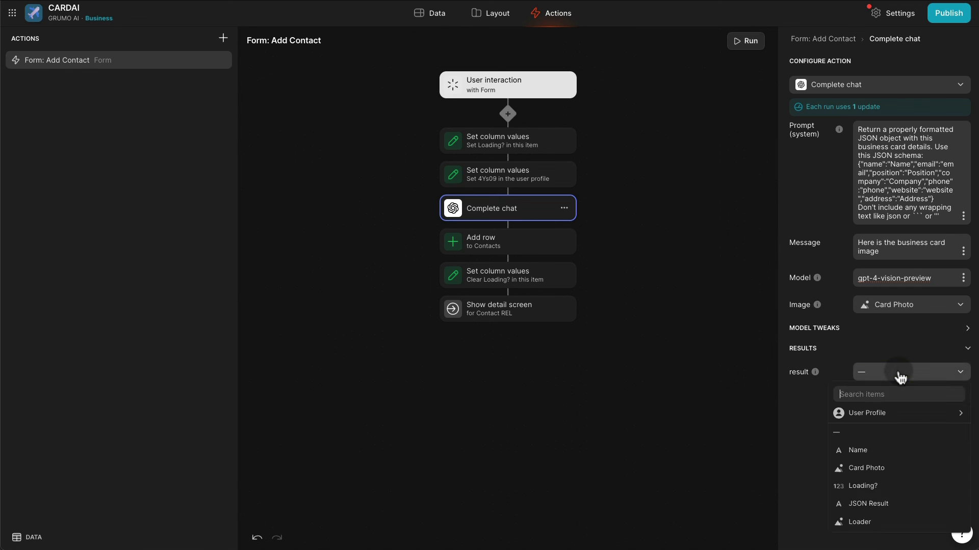
{"action": "left_click", "coordinate": [880, 503]}
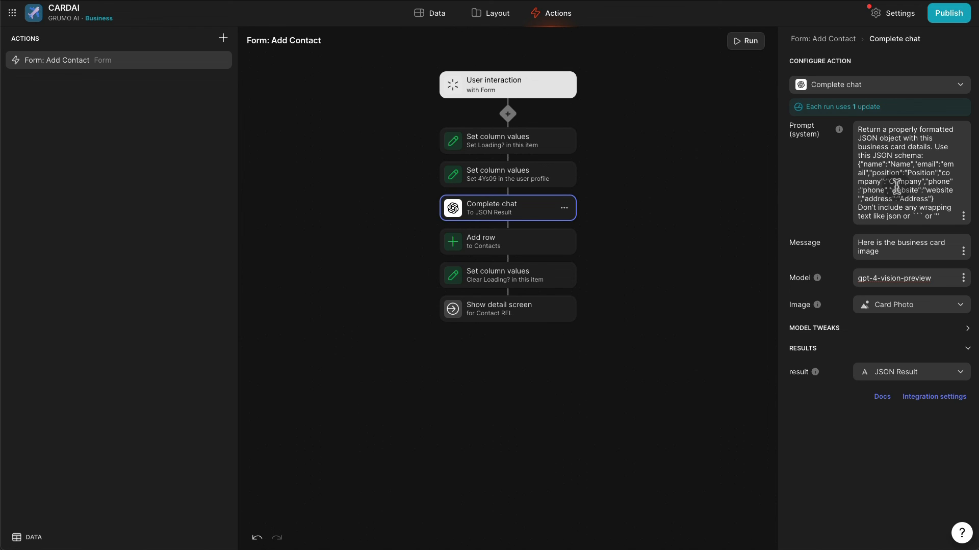
{"action": "left_click", "coordinate": [883, 329]}
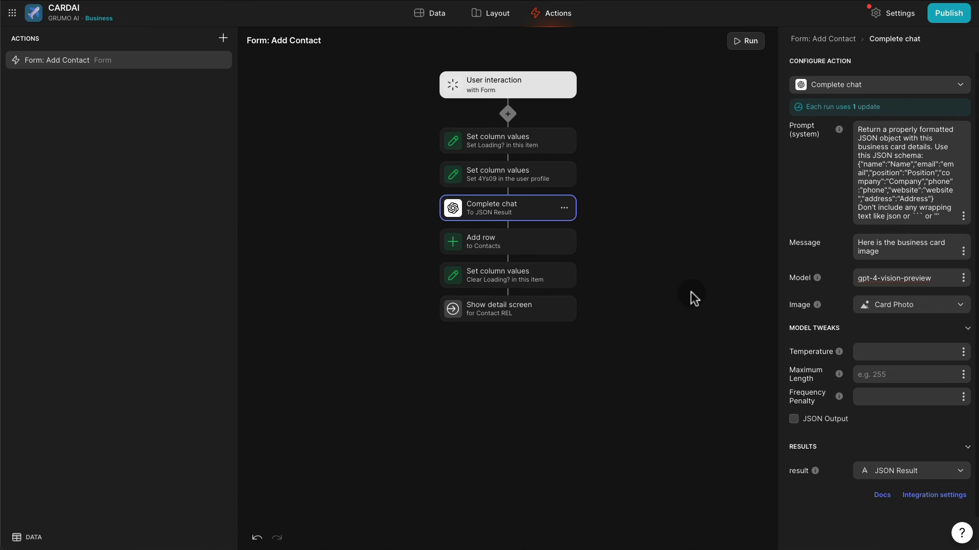
Delete the Complete chat step from the Form: Add Contact action
{"action": "left_click", "coordinate": [597, 220]}
{"action": "left_click", "coordinate": [564, 208]}
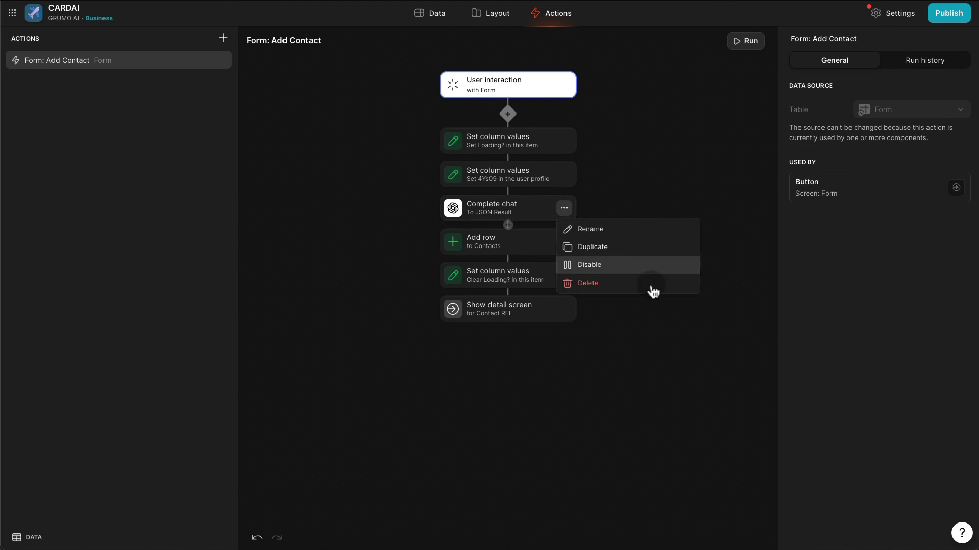
{"action": "left_click", "coordinate": [616, 289]}
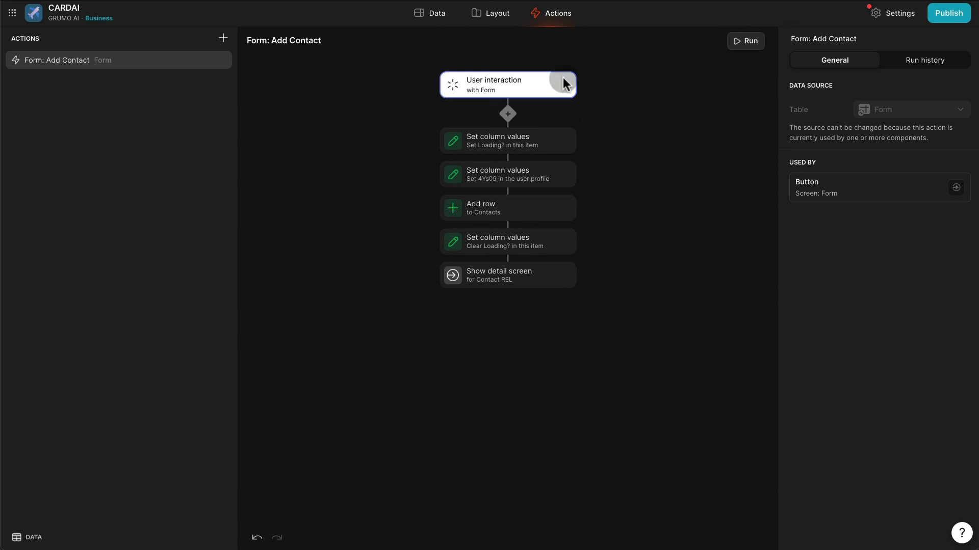
{"action": "left_click", "coordinate": [337, 0]}
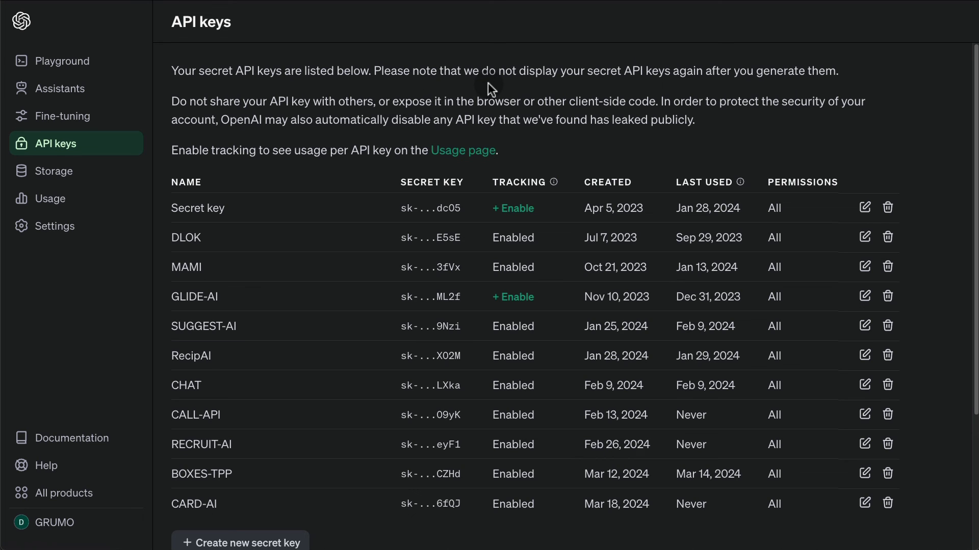
{"action": "scroll", "coordinate": [488, 82], "scroll_direction": "down", "scroll_amount": 2}
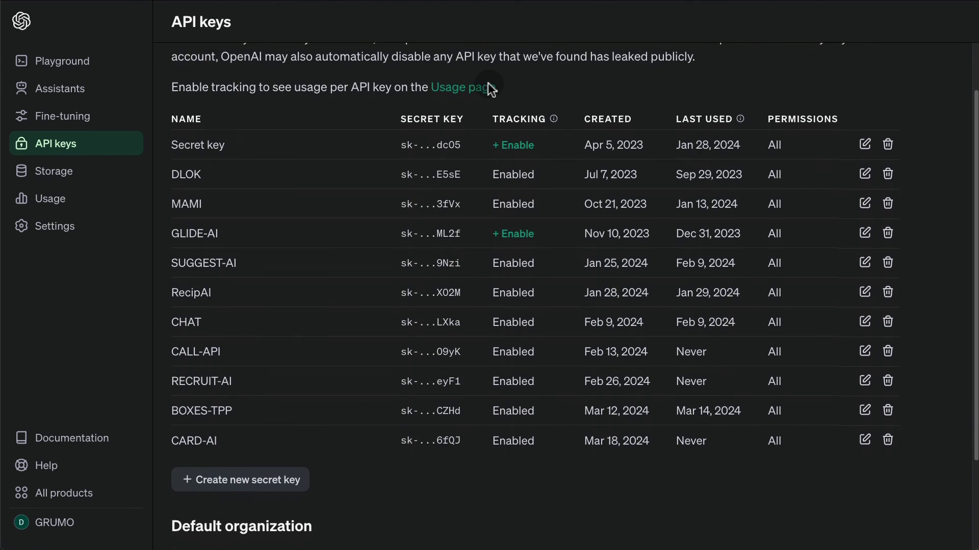
{"action": "scroll", "coordinate": [463, 114], "scroll_direction": "up", "scroll_amount": 2}
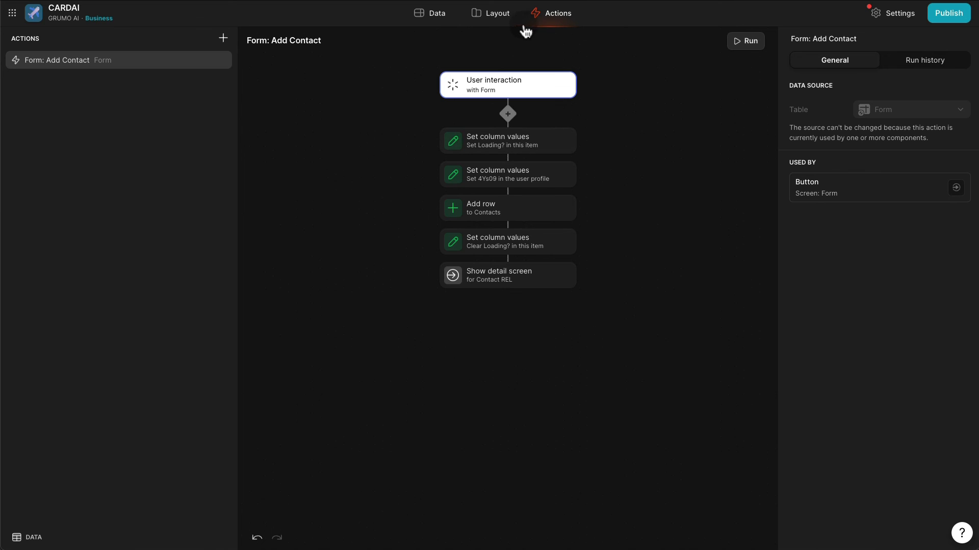
Publish the app with the link cardai.glide.page and open the published link
{"action": "left_click", "coordinate": [944, 20]}
{"action": "left_click", "coordinate": [854, 142]}
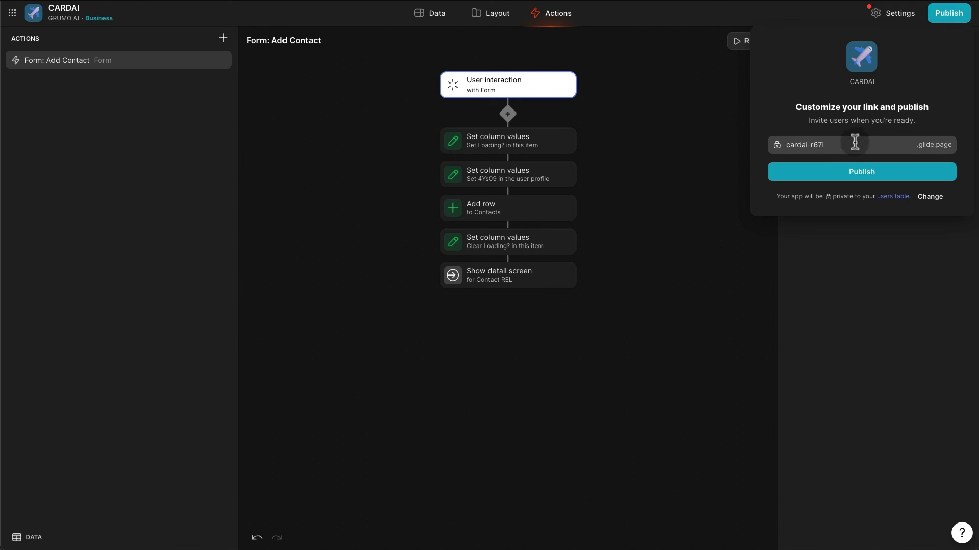
{"action": "key", "text": "BackSpace"}
{"action": "key", "text": "BackSpace"}
{"action": "left_click", "coordinate": [874, 178]}
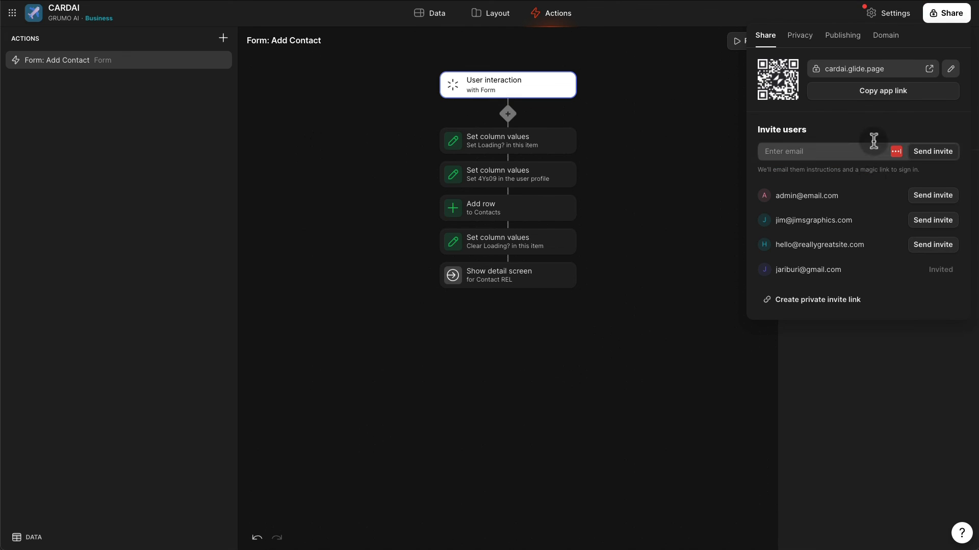
{"action": "left_click", "coordinate": [931, 69]}
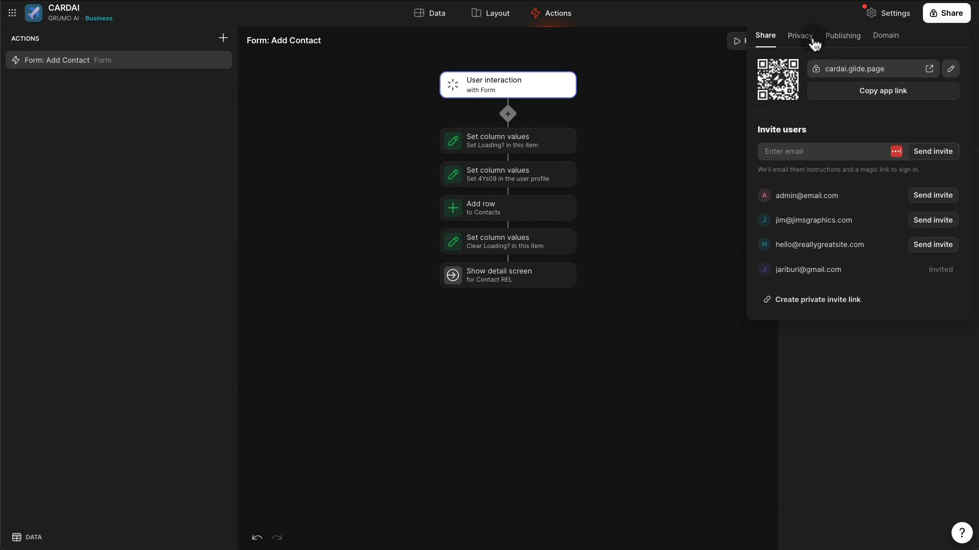
Examine the access and sign-in options in the app's Privacy settings
{"action": "left_click", "coordinate": [884, 18]}
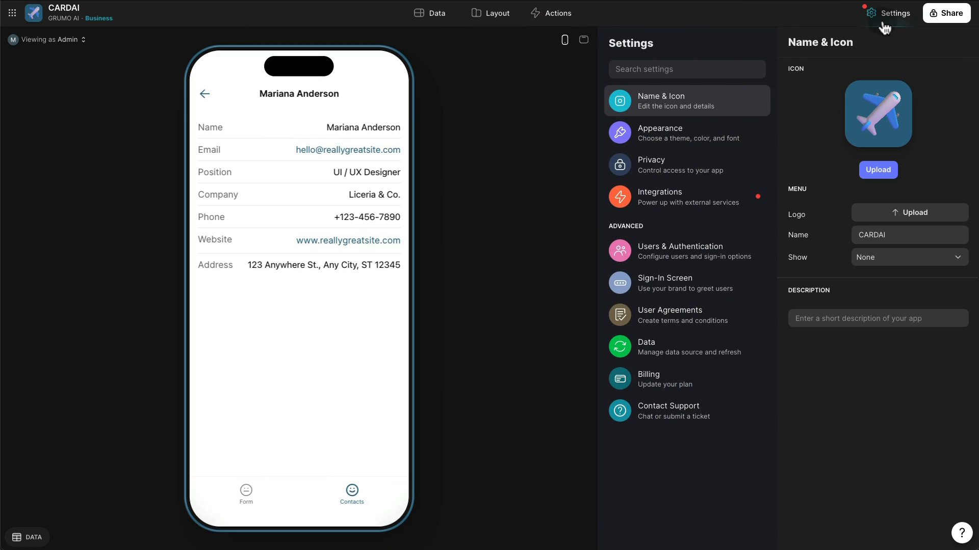
{"action": "left_click", "coordinate": [690, 167]}
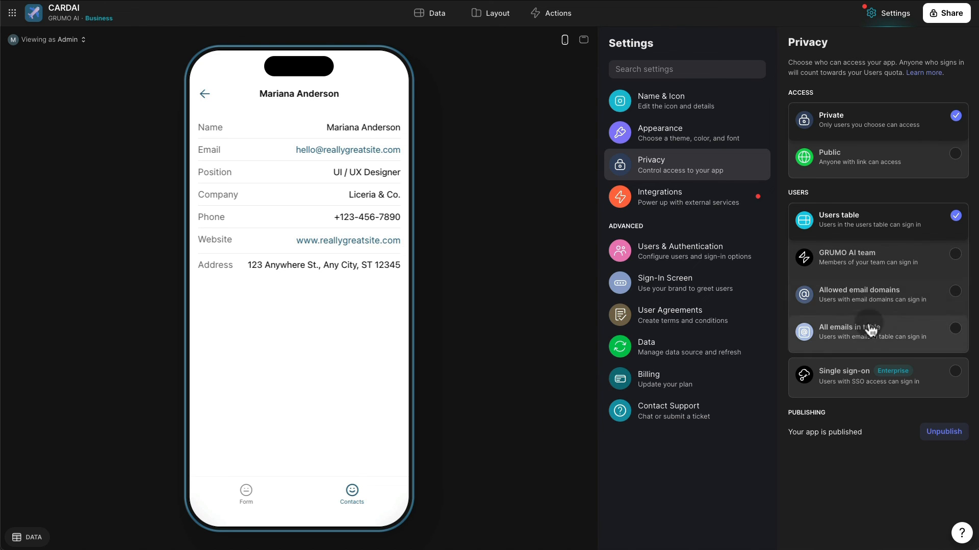
Rename the Form screen to CardAI in the layout and give it a lightning bolt icon
{"action": "left_click", "coordinate": [489, 20]}
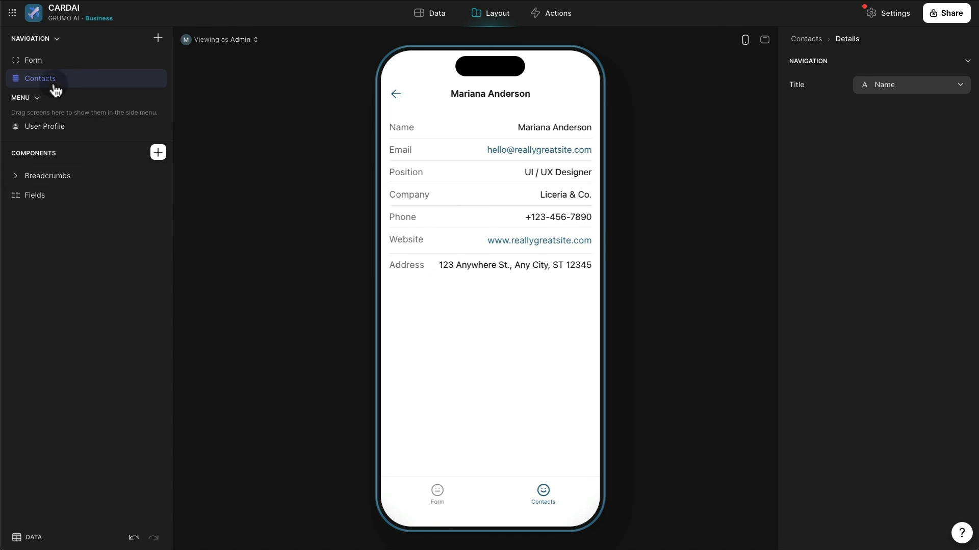
{"action": "left_click", "coordinate": [52, 62]}
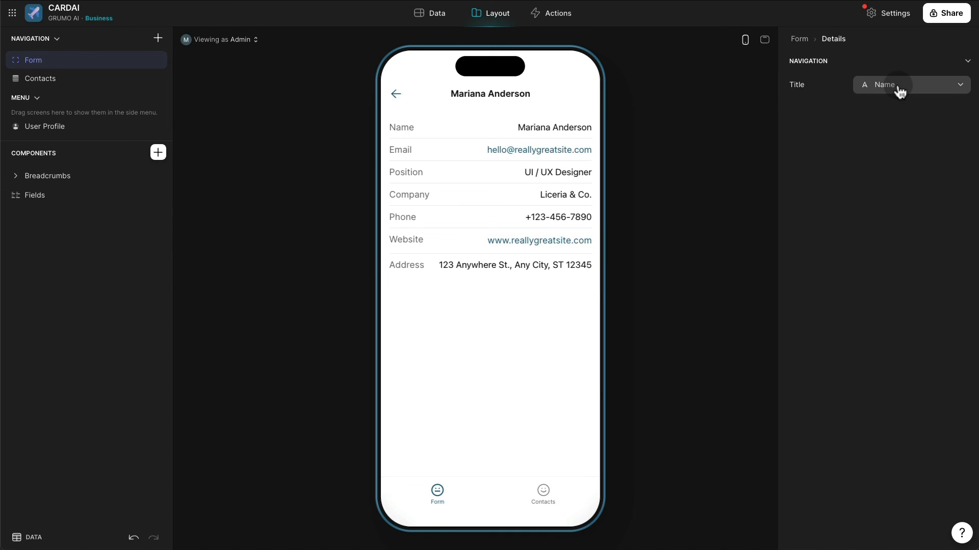
{"action": "left_click", "coordinate": [799, 39]}
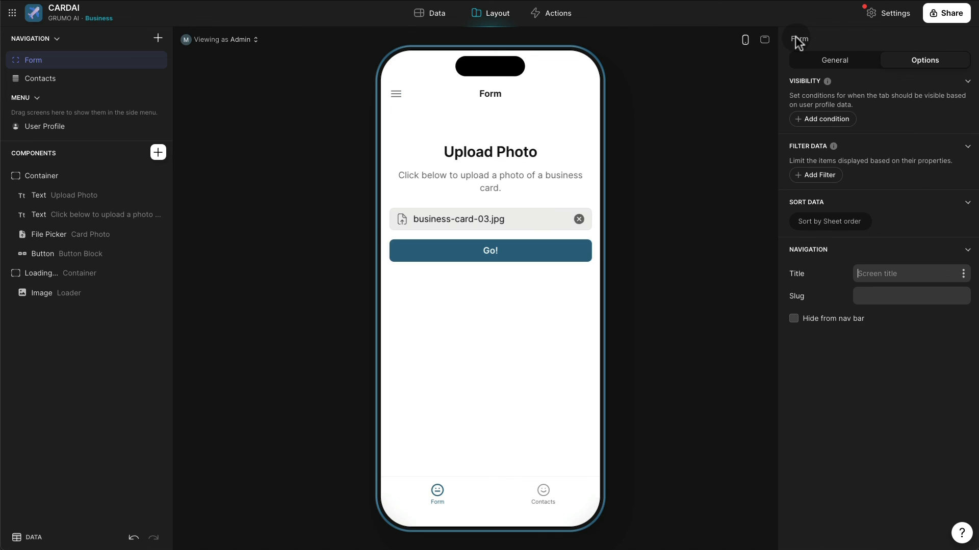
{"action": "left_click", "coordinate": [847, 61]}
{"action": "double_click", "coordinate": [893, 128]}
{"action": "type", "text": "CardAI"}
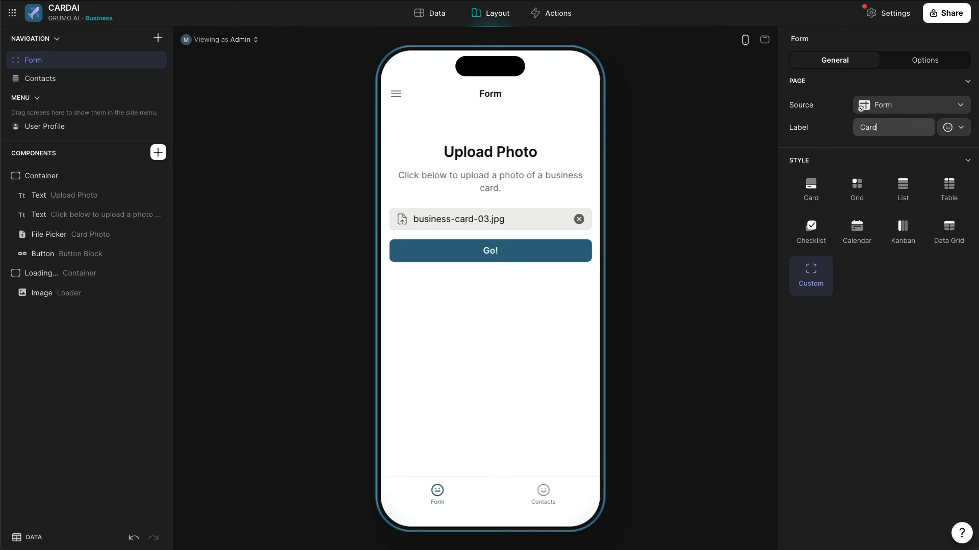
{"action": "left_click", "coordinate": [953, 128]}
{"action": "left_click", "coordinate": [893, 224]}
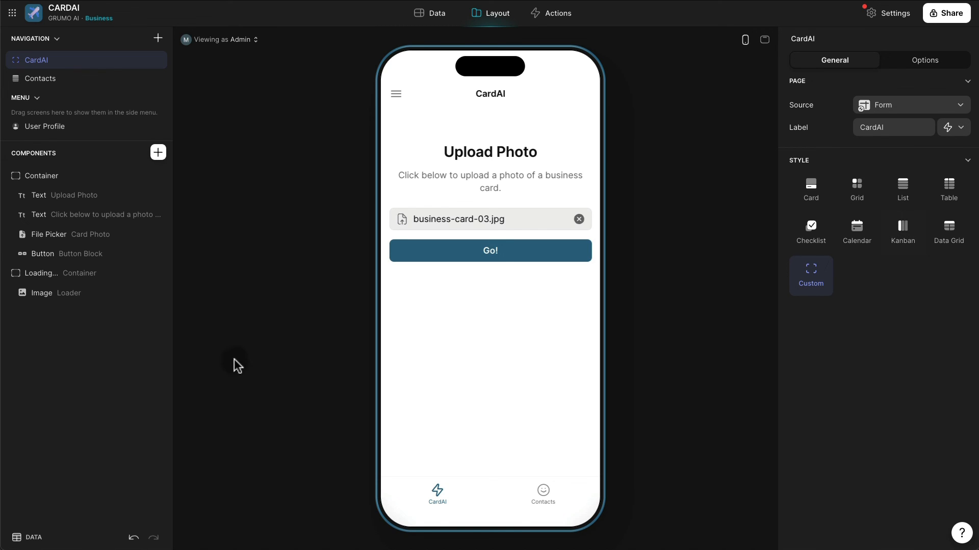
Change the Contacts screen's navigation icon to the people icon
{"action": "left_click", "coordinate": [77, 79]}
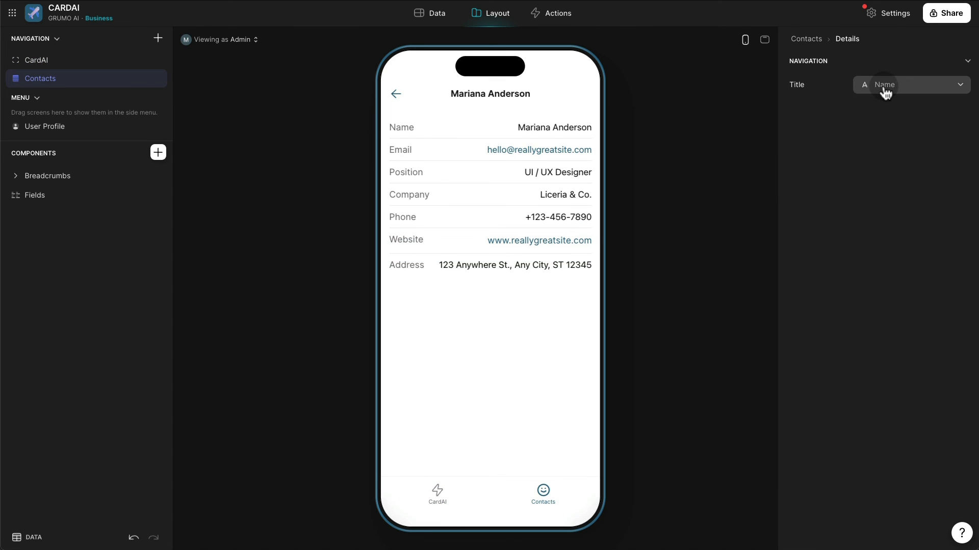
{"action": "left_click", "coordinate": [816, 41]}
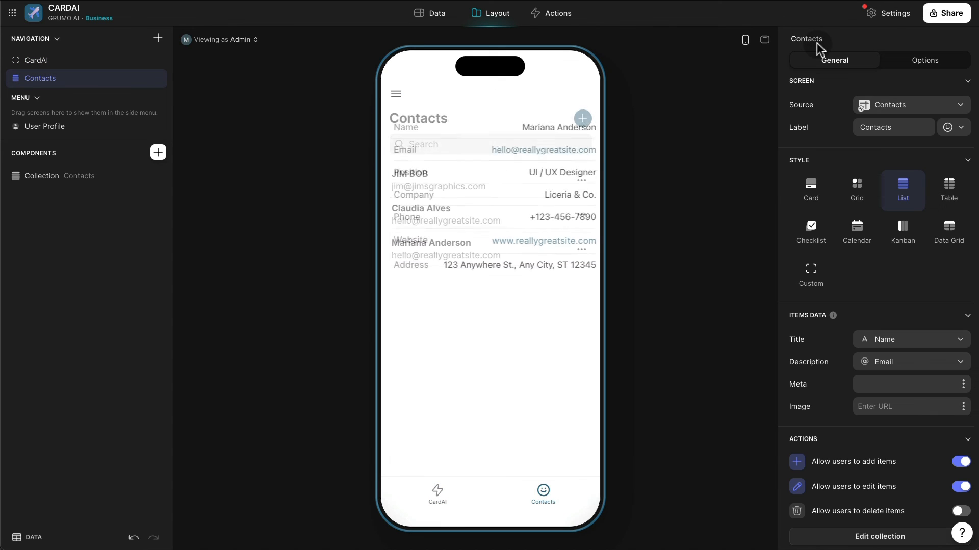
{"action": "left_click", "coordinate": [954, 129]}
{"action": "left_click", "coordinate": [867, 265]}
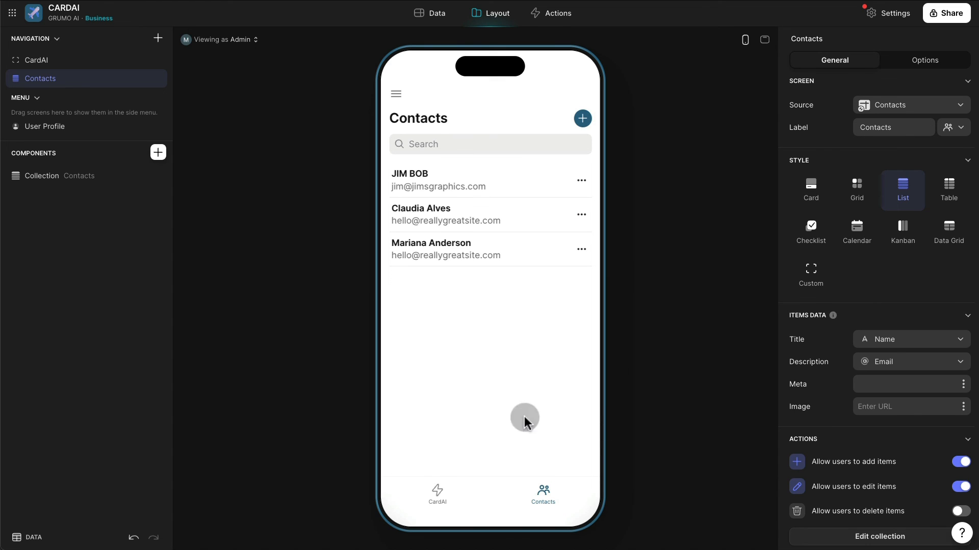
Change the app's icon to the lightning bolt emoji and preview the CardAI screen in the layout editor
{"action": "left_click", "coordinate": [878, 16]}
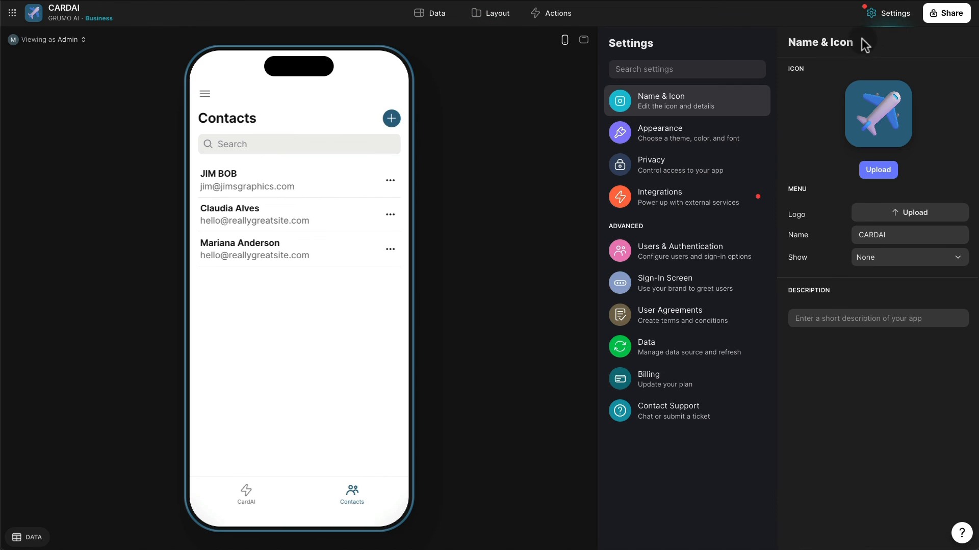
{"action": "left_click", "coordinate": [878, 124]}
{"action": "scroll", "coordinate": [872, 260], "scroll_direction": "down", "scroll_amount": 5}
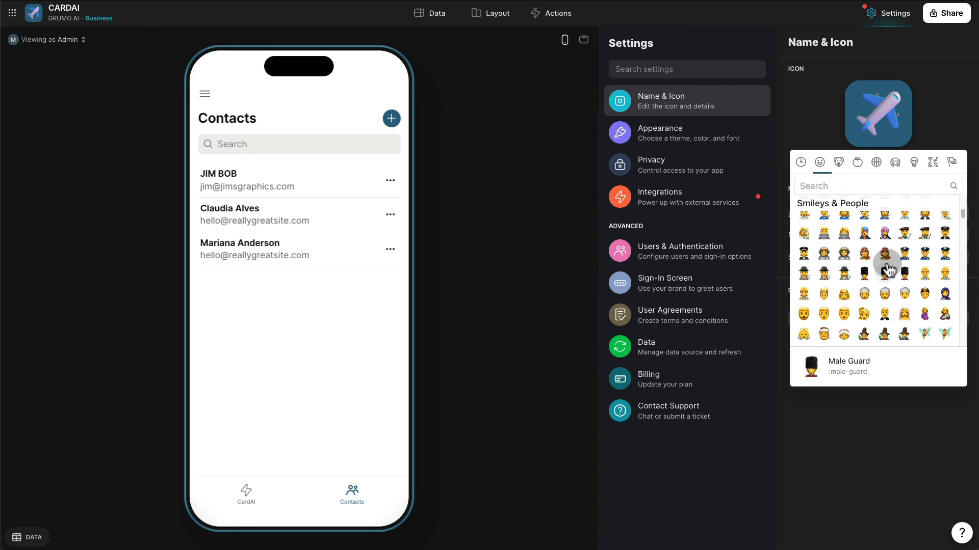
{"action": "scroll", "coordinate": [888, 270], "scroll_direction": "up", "scroll_amount": 6}
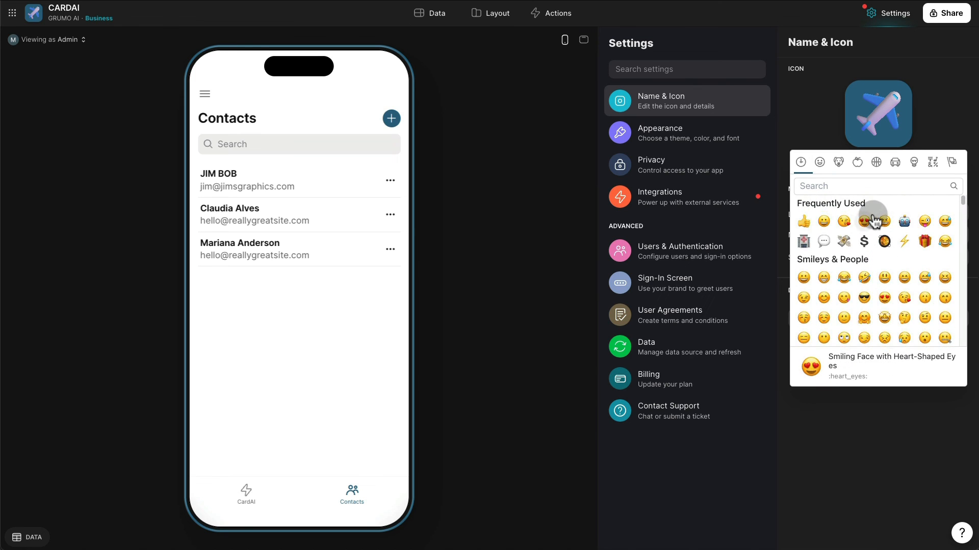
{"action": "left_click", "coordinate": [904, 240]}
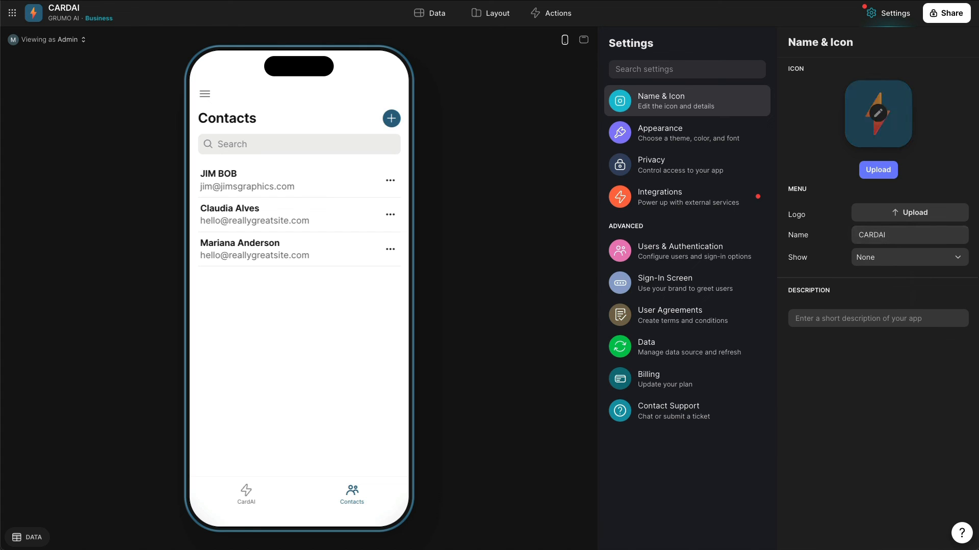
{"action": "left_click", "coordinate": [497, 15]}
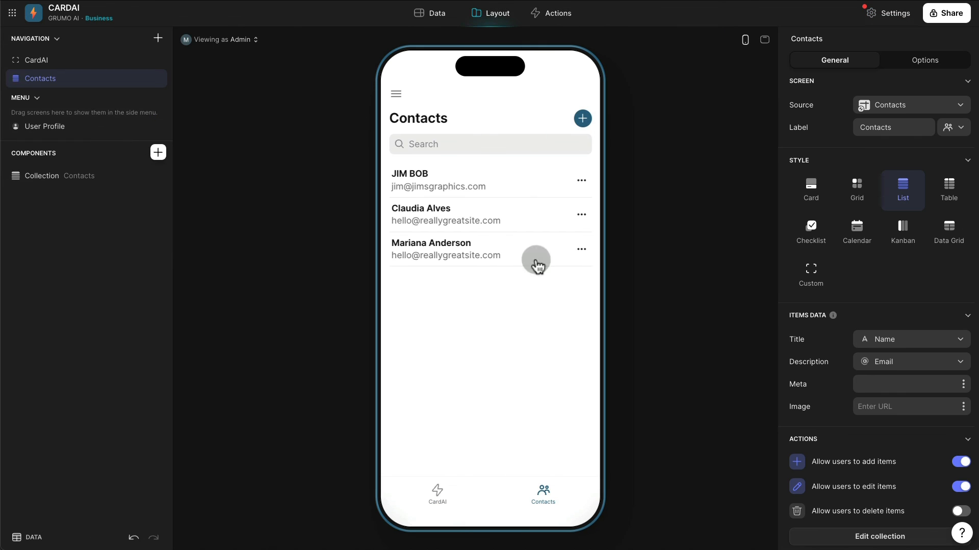
{"action": "left_click", "coordinate": [445, 493]}
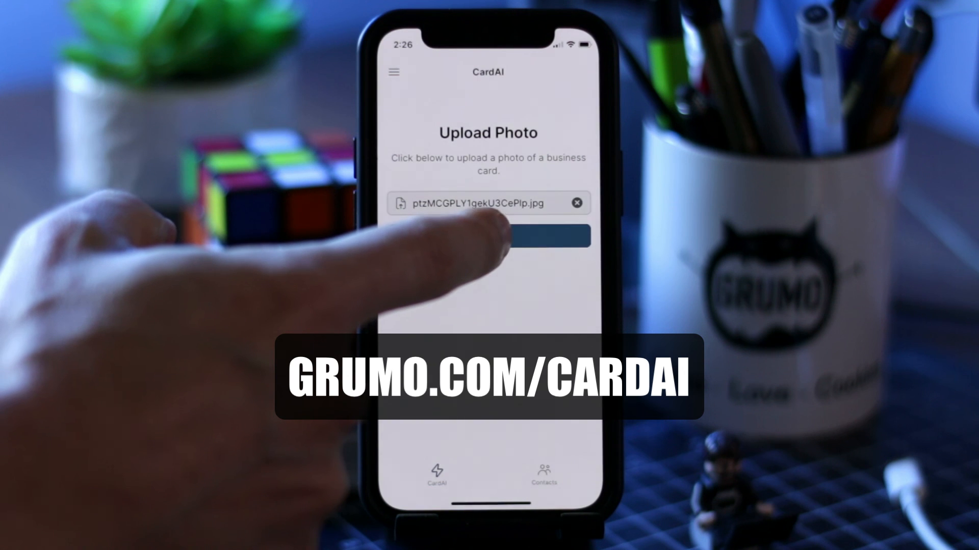
{"action": "left_click", "coordinate": [524, 236]}
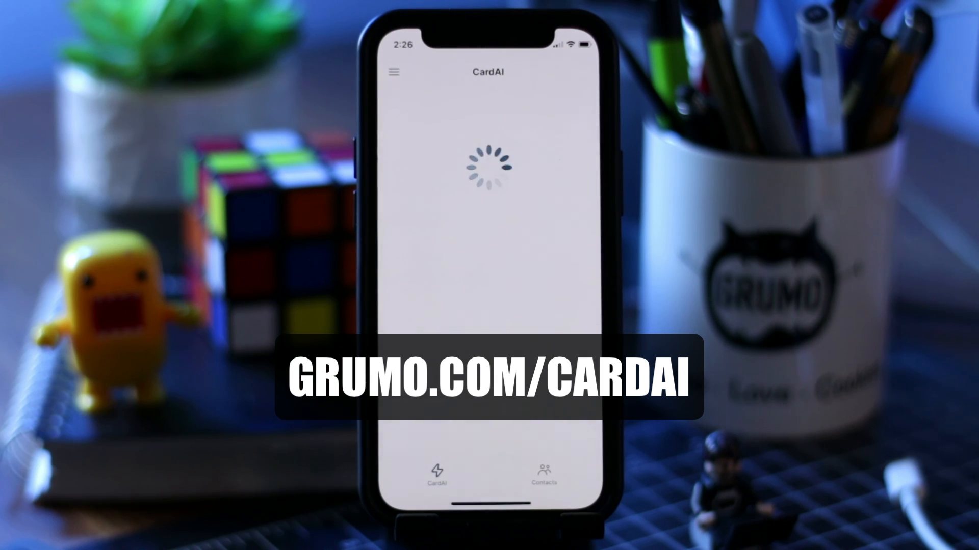